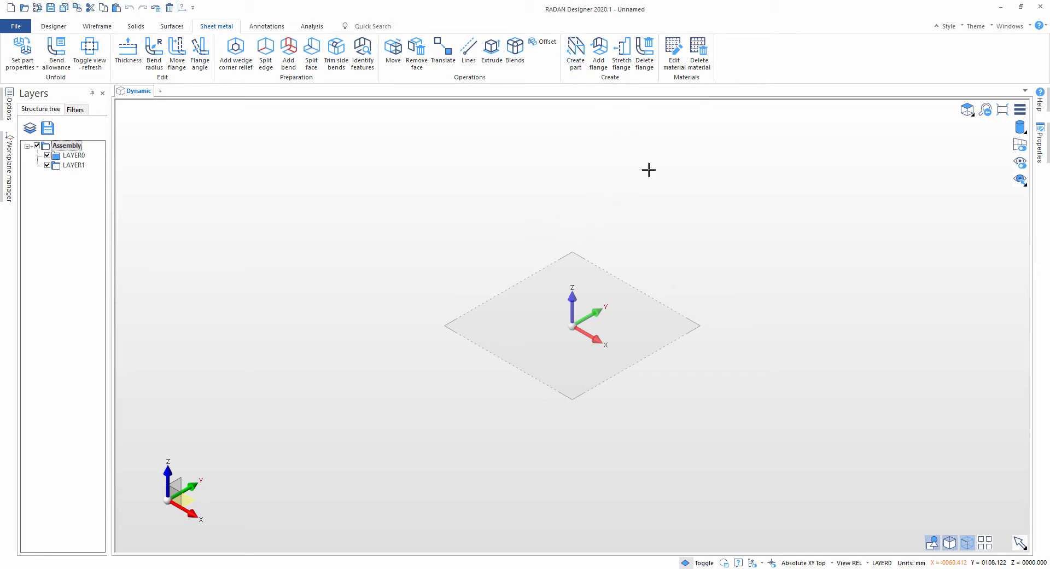
# - Sketch a closed five-sided profile of line segments on the XY plane, starting and ending at the origin
pyautogui.scroll(-3, 649, 170)
pyautogui.moveTo(680, 204); pyautogui.dragTo(551, 211, button='middle')
pyautogui.click(469, 49)
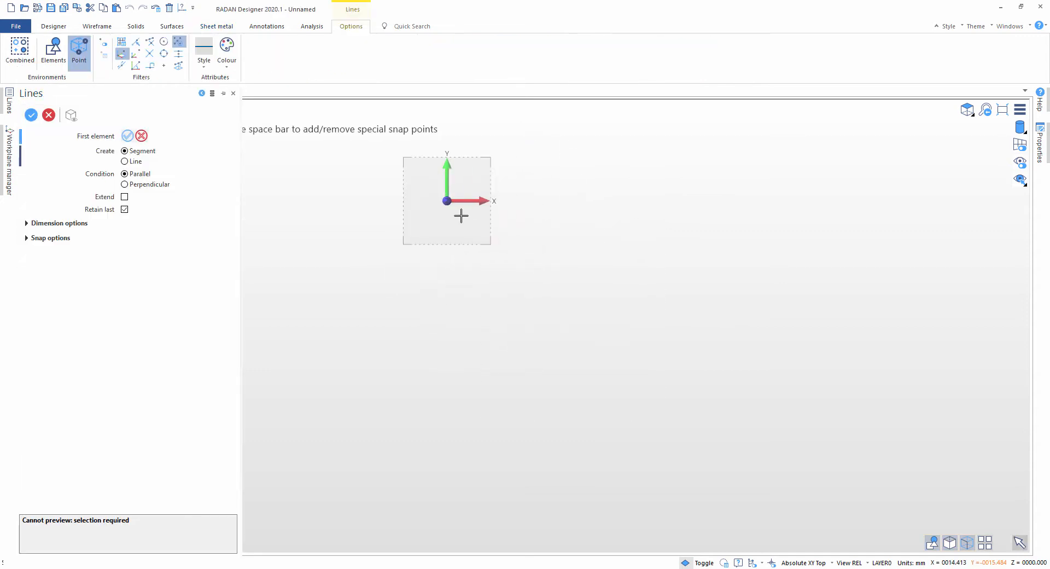
pyautogui.click(447, 201)
pyautogui.click(447, 379)
pyautogui.click(746, 380)
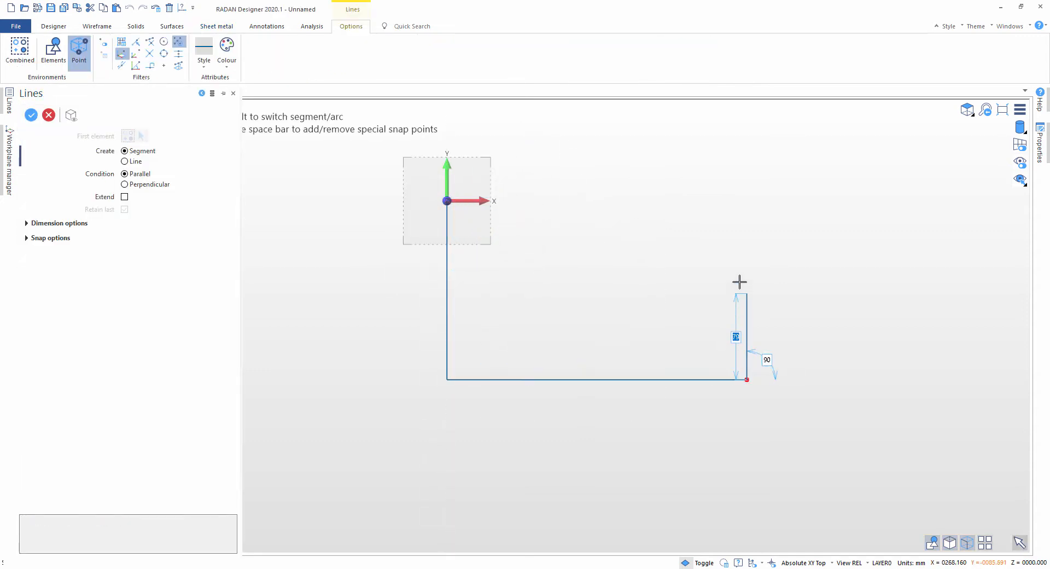
pyautogui.click(746, 248)
pyautogui.click(613, 180)
pyautogui.click(447, 200)
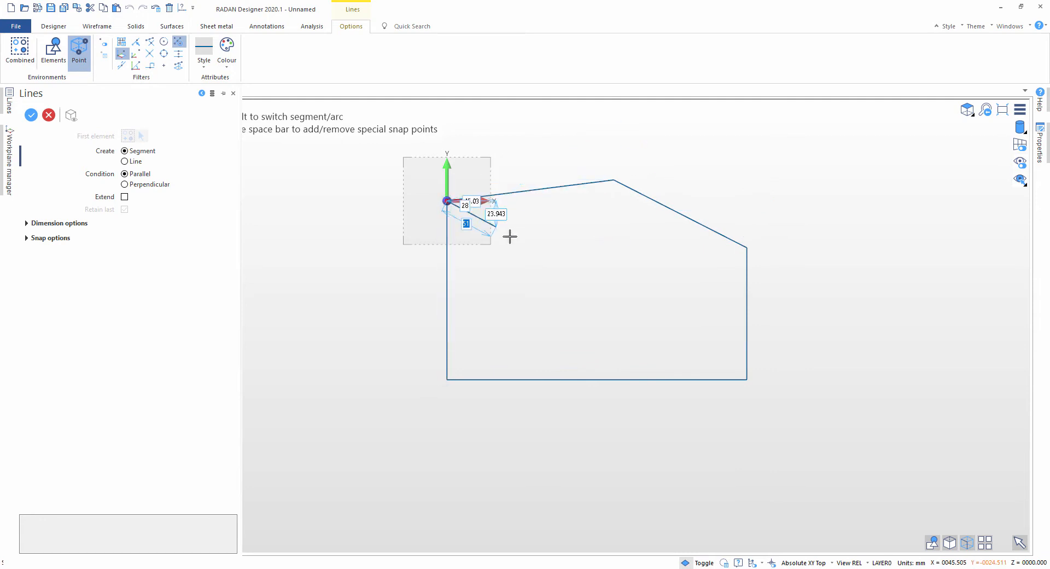
pyautogui.press('Escape')
# - Start a new sheet metal part from all segments of the closed profile
pyautogui.moveTo(527, 264); pyautogui.dragTo(516, 199, button='middle')
pyautogui.scroll(2, 537, 223)
pyautogui.moveTo(582, 293); pyautogui.dragTo(590, 311, button='middle')
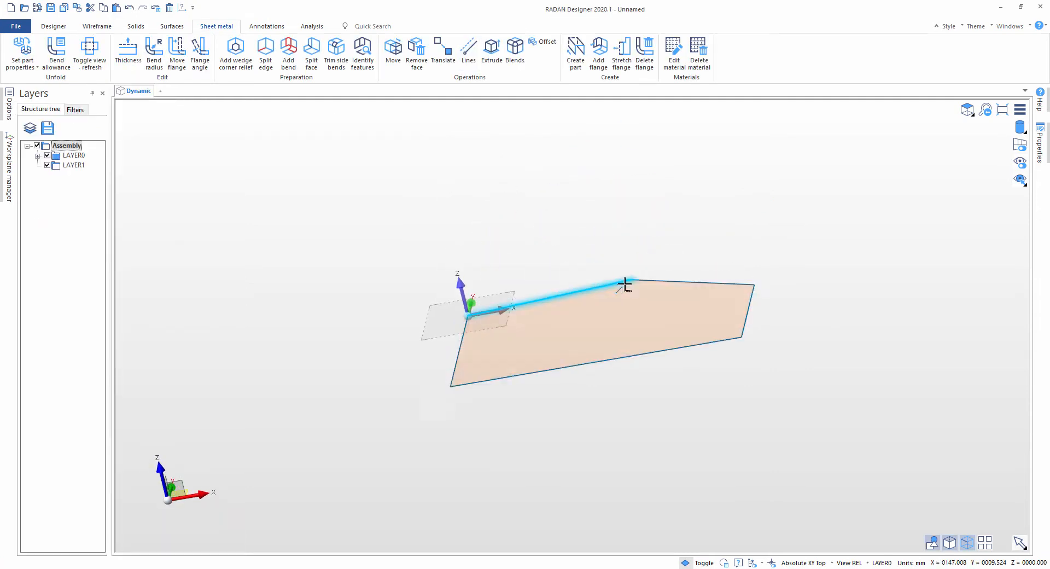
pyautogui.click(576, 52)
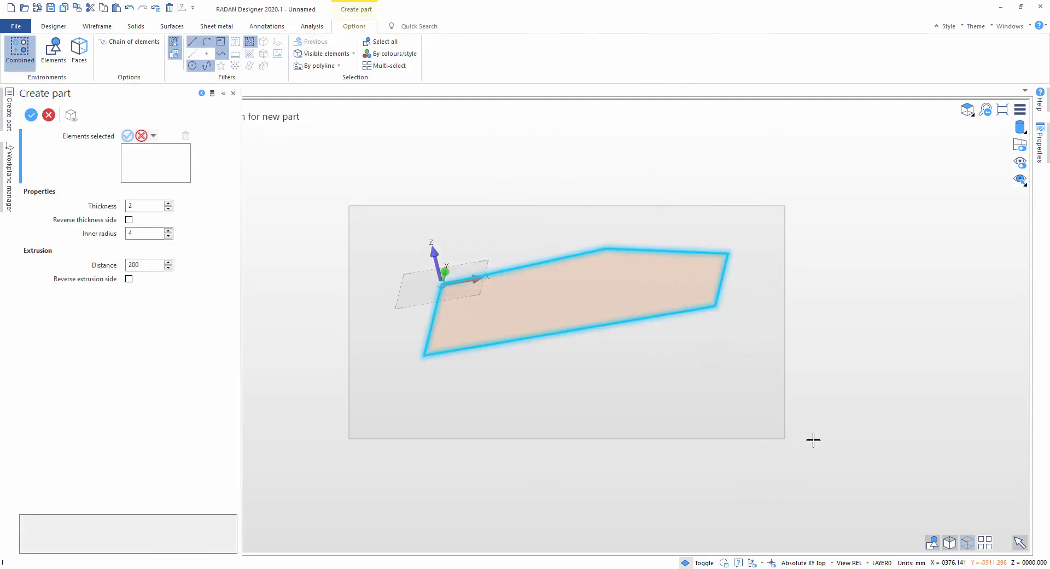
pyautogui.moveTo(813, 440); pyautogui.dragTo(865, 439)
pyautogui.moveTo(478, 327); pyautogui.dragTo(672, 301, button='middle')
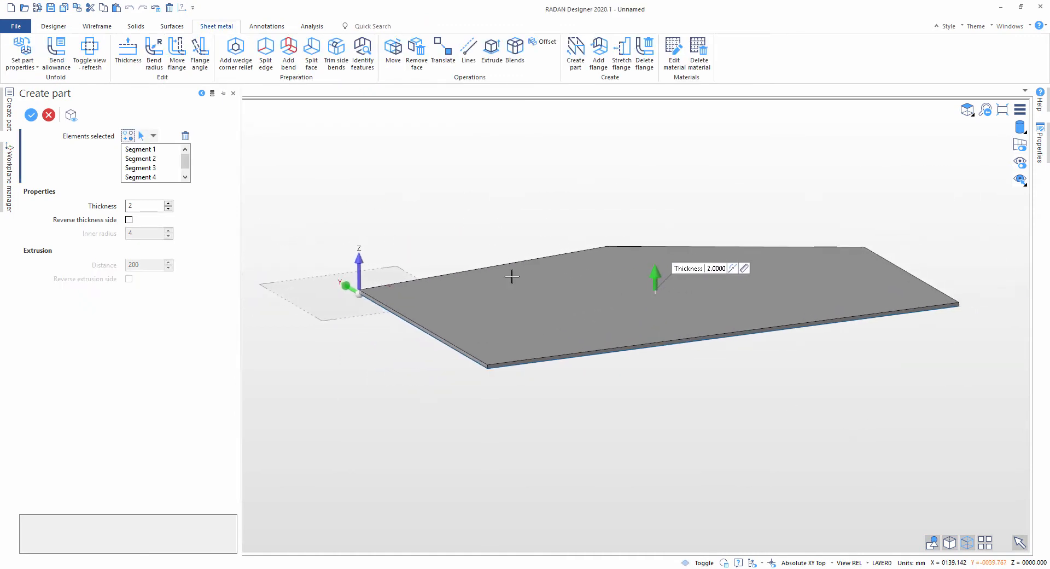
# - Set the plate thickness to 5 mm, pull it up to 9 mm, and return it to 5 mm
pyautogui.click(168, 203)
pyautogui.click(169, 203)
pyautogui.click(169, 204)
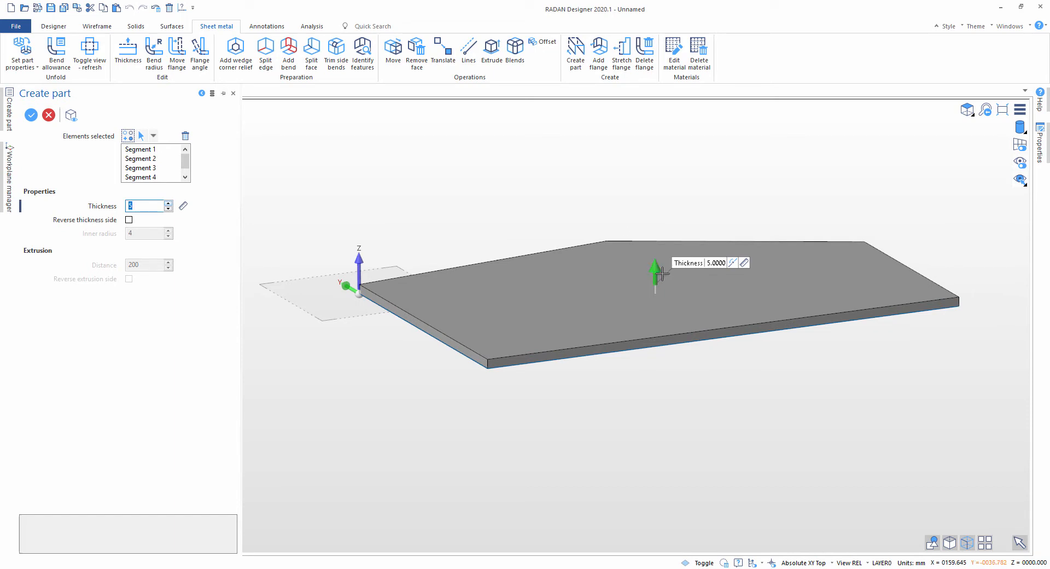
pyautogui.moveTo(656, 271)
pyautogui.mouseDown()
pyautogui.moveTo(655, 246)
pyautogui.moveTo(656, 263)
pyautogui.mouseUp()
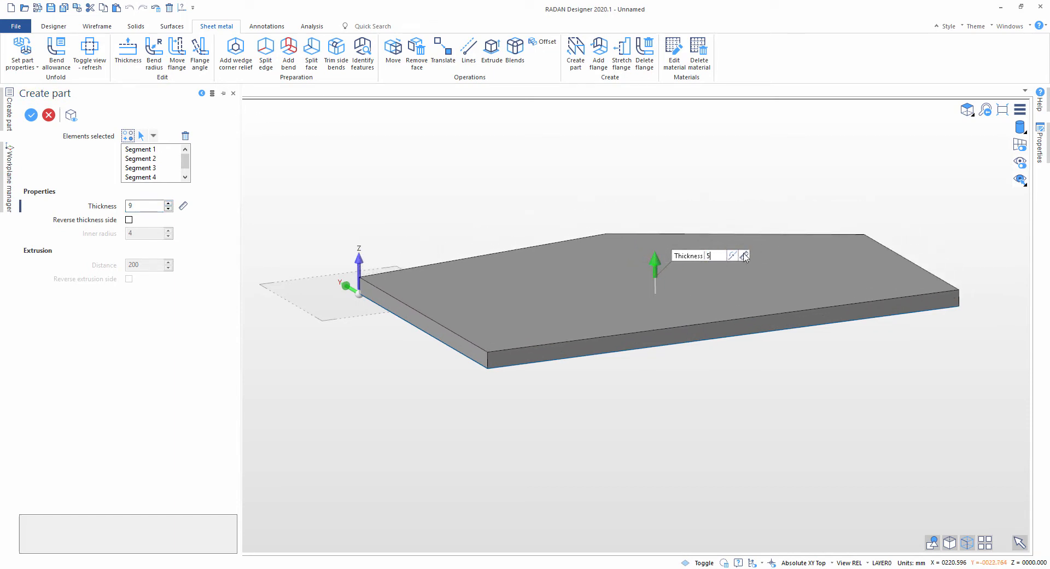
pyautogui.press('Return')
# - Compare both thickness sides, leave the side unreversed, and create the flat plate
pyautogui.click(732, 255)
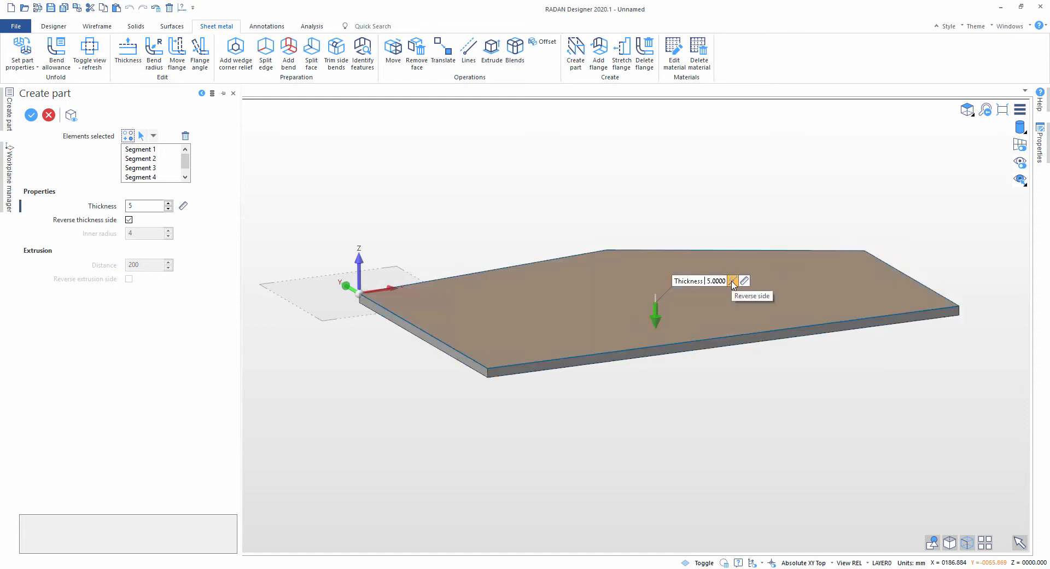
pyautogui.click(732, 280)
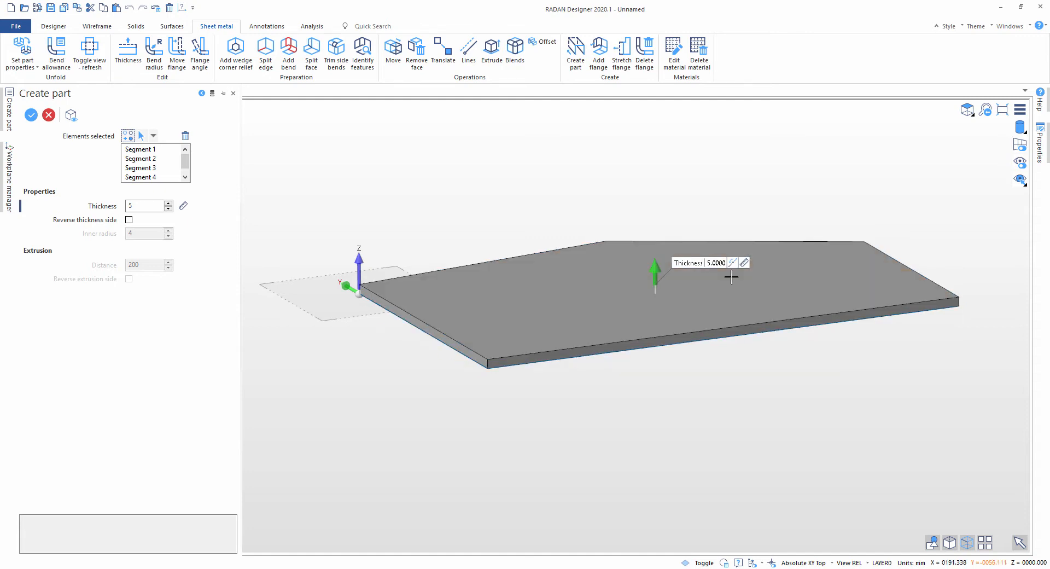
pyautogui.click(732, 263)
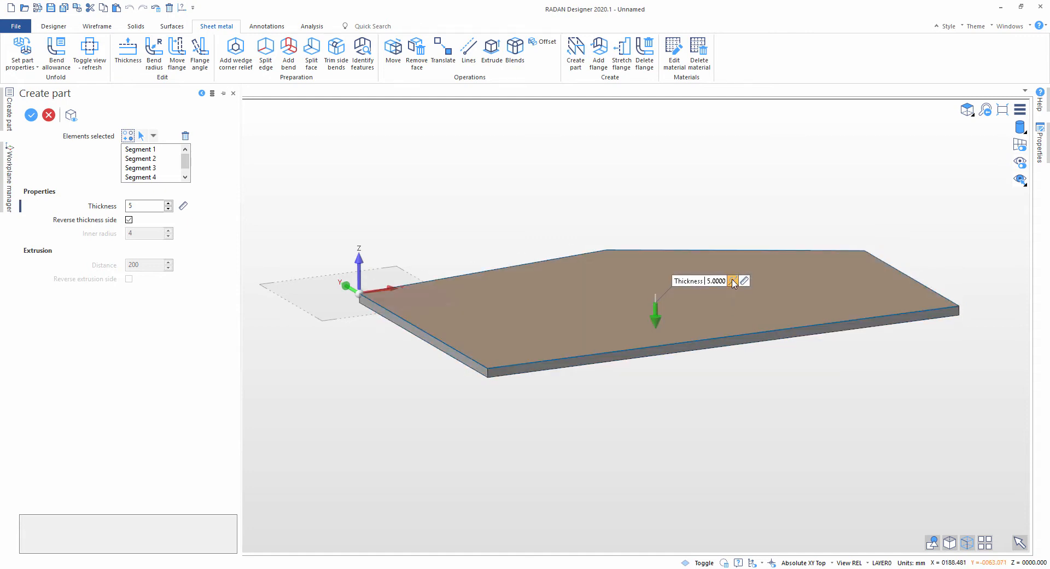
pyautogui.click(734, 282)
pyautogui.rightClick(715, 401)
pyautogui.moveTo(619, 281); pyautogui.dragTo(649, 251, button='middle')
pyautogui.press('Escape')
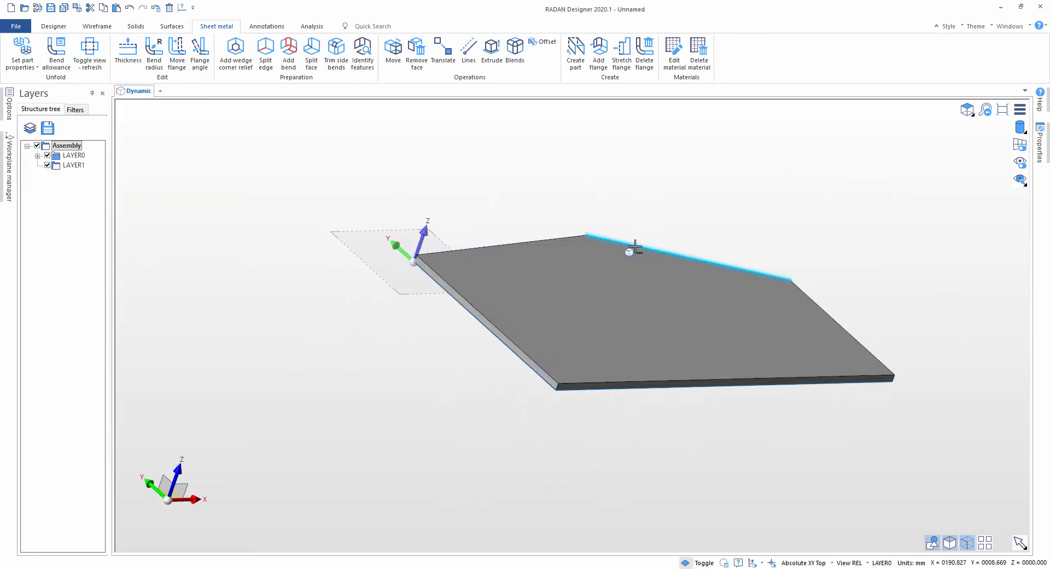
# - Undo the plate creation and the profile's closing line segment
pyautogui.scroll(-3, 607, 310)
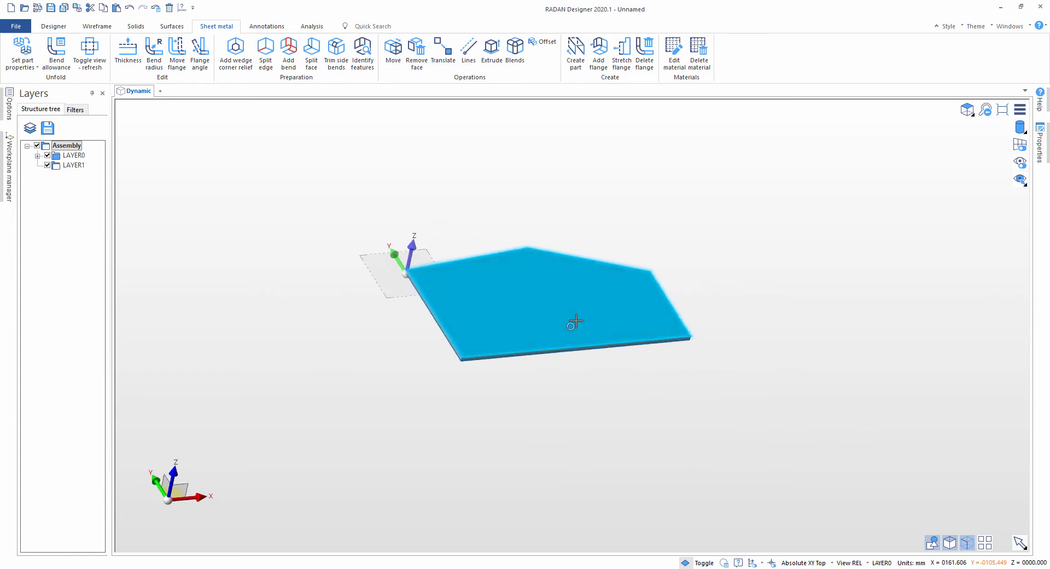
pyautogui.hotkey('ctrl', 'z')
pyautogui.hotkey('ctrl', 'z')
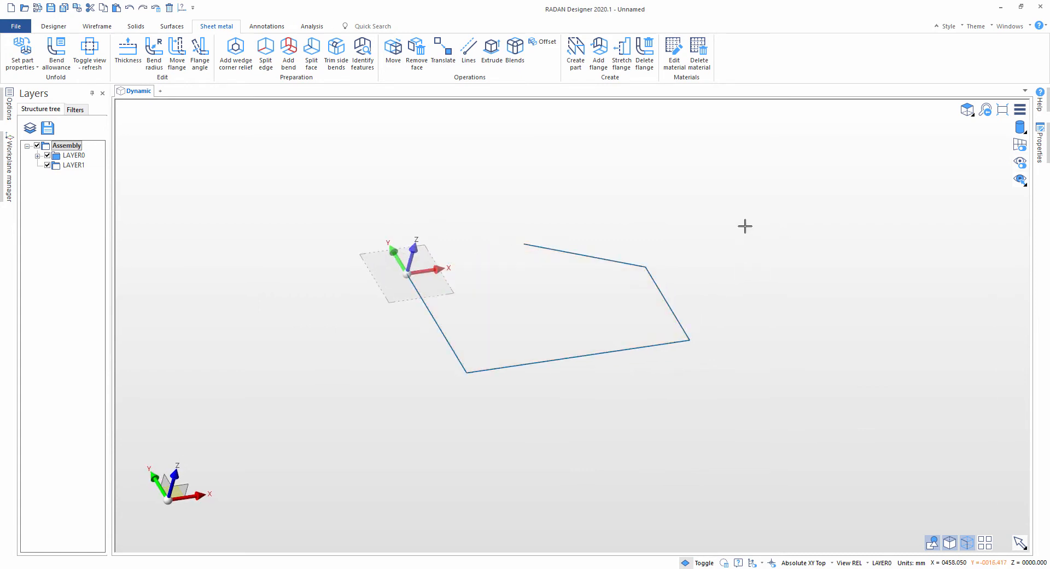
# - Start a new sheet metal part from the four segments of the open profile
pyautogui.moveTo(474, 295); pyautogui.dragTo(579, 111, button='middle')
pyautogui.click(575, 52)
pyautogui.moveTo(354, 192); pyautogui.dragTo(695, 425)
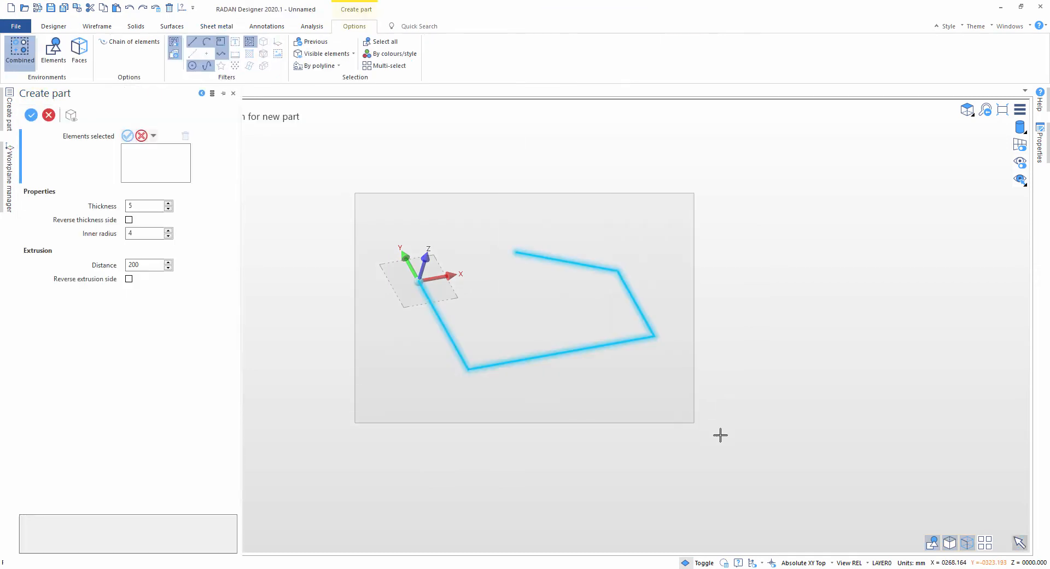
pyautogui.moveTo(686, 415); pyautogui.dragTo(587, 278, button='middle')
# - Decrease the folded part's thickness and bring it back to 5 mm
pyautogui.click(168, 209)
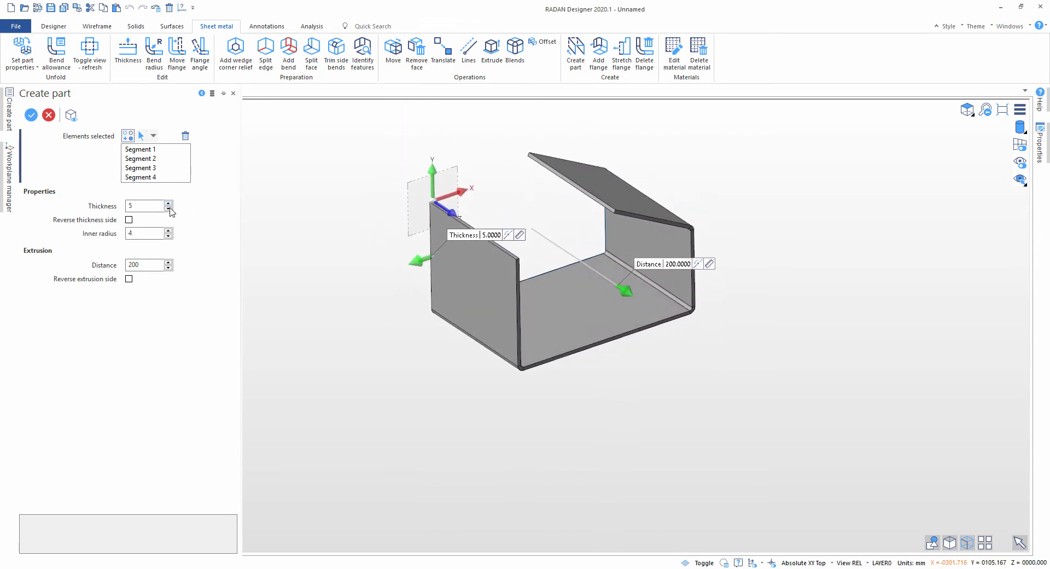
pyautogui.click(168, 209)
pyautogui.click(169, 208)
pyautogui.click(169, 203)
pyautogui.click(169, 204)
pyautogui.click(169, 203)
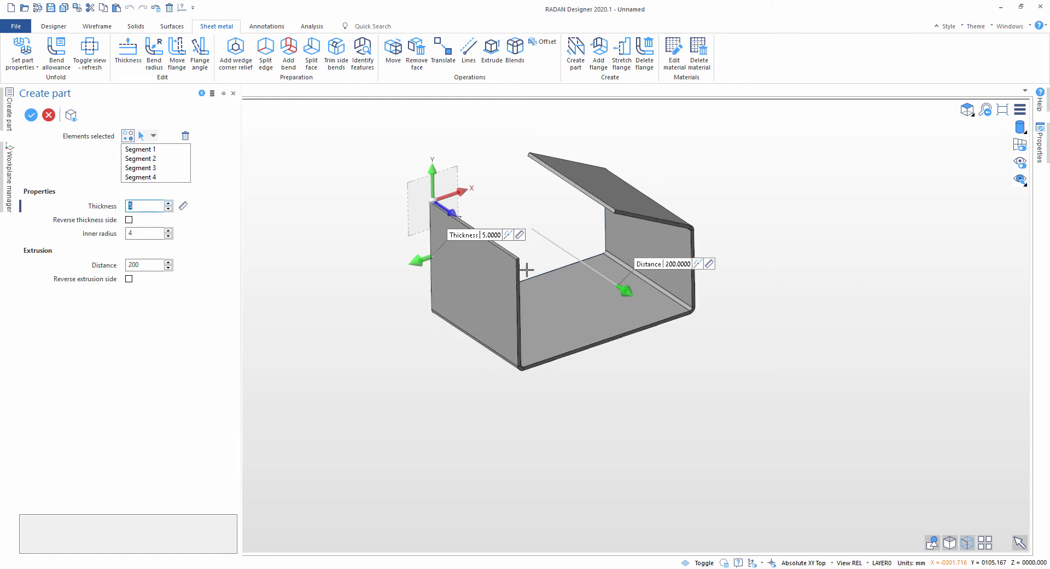
# - Compare both thickness sides of the folded part and leave the thickness side reversed
pyautogui.moveTo(528, 269); pyautogui.dragTo(588, 267, button='middle')
pyautogui.click(130, 221)
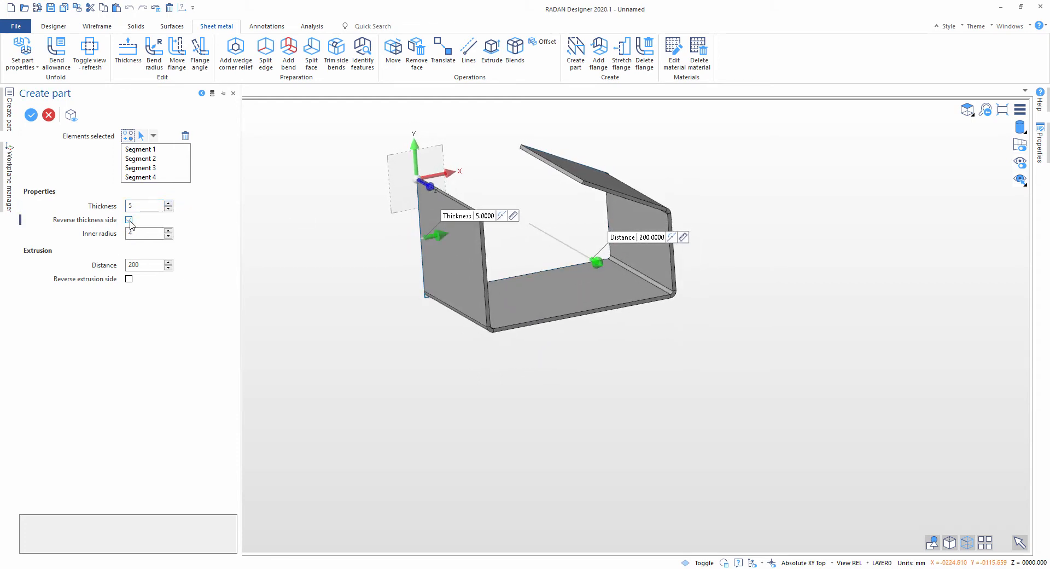
pyautogui.click(130, 220)
pyautogui.click(130, 220)
# - Vary the bends' inner radius from 2 mm up to 12 mm and reduce it again
pyautogui.click(168, 237)
pyautogui.click(169, 237)
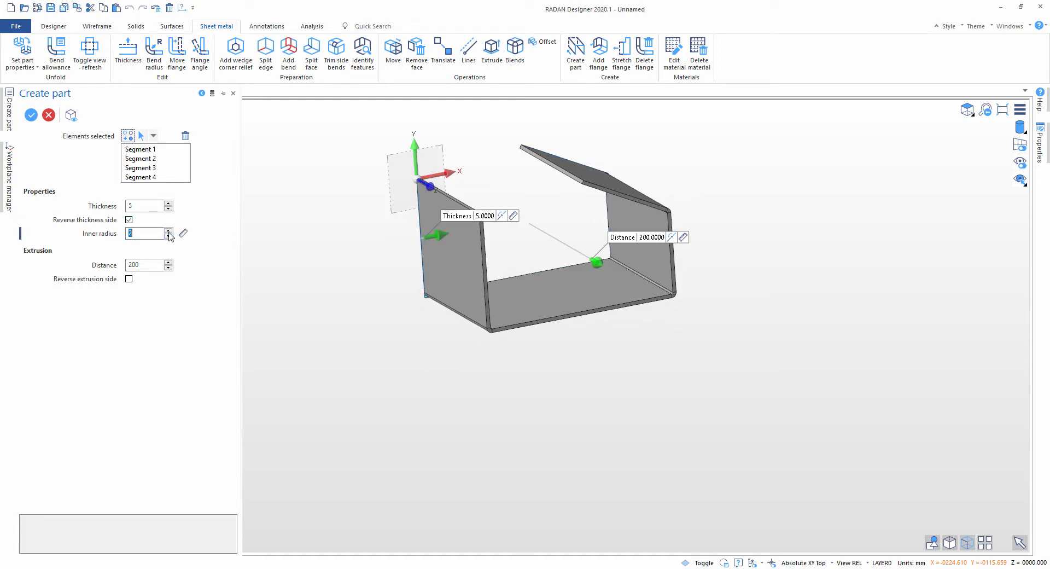
pyautogui.click(169, 231)
pyautogui.click(169, 231)
pyautogui.click(169, 231)
pyautogui.click(169, 231)
pyautogui.click(169, 232)
pyautogui.click(169, 231)
pyautogui.click(169, 231)
pyautogui.click(170, 231)
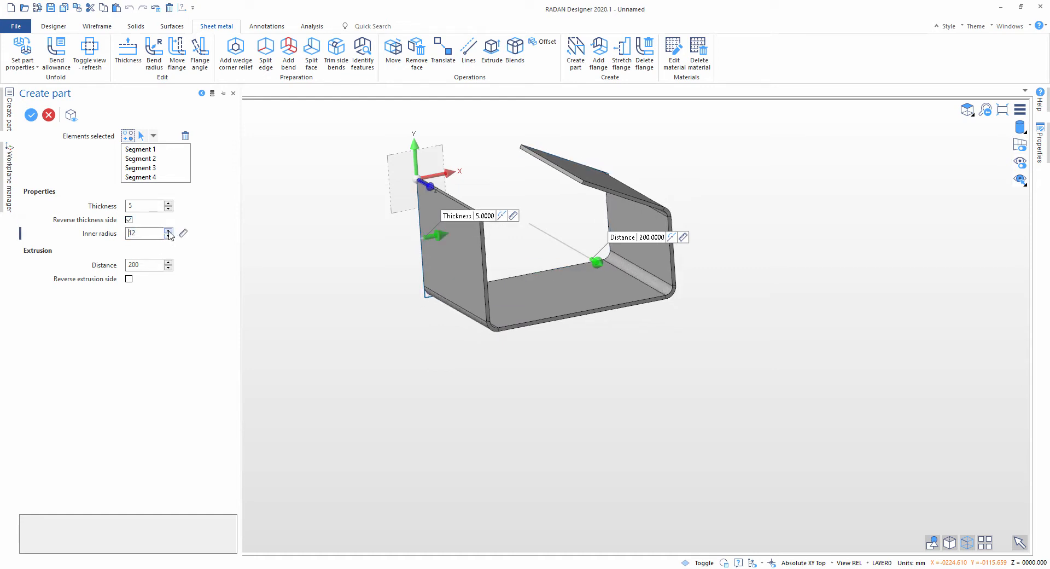
pyautogui.click(169, 232)
pyautogui.click(169, 237)
pyautogui.click(169, 237)
pyautogui.click(169, 236)
pyautogui.click(169, 236)
pyautogui.click(168, 236)
pyautogui.click(168, 237)
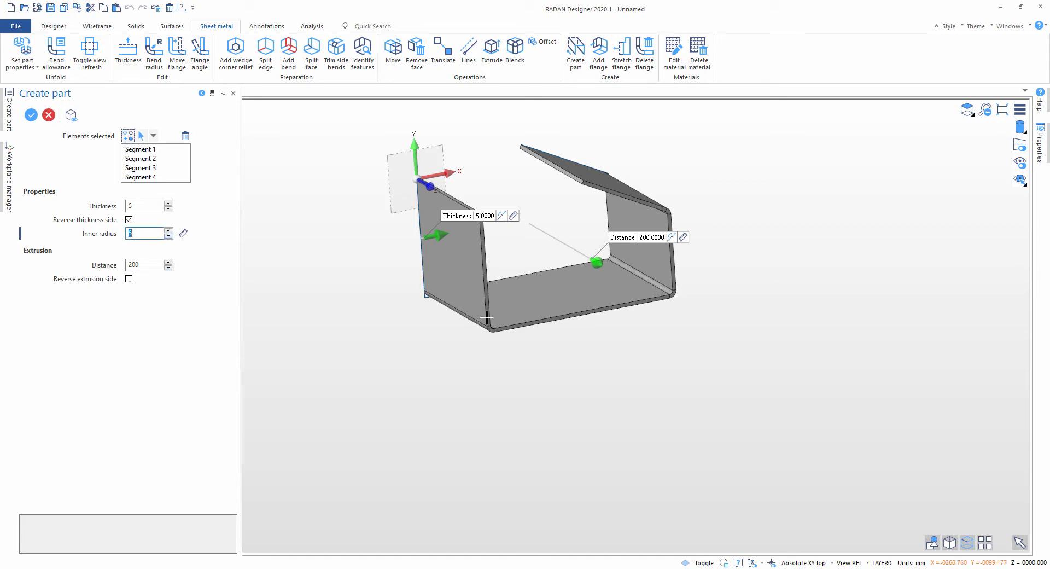
# - Stretch the folded part's extrusion distance and cancel the part creation
pyautogui.moveTo(728, 307); pyautogui.dragTo(759, 328, button='middle')
pyautogui.moveTo(635, 282); pyautogui.dragTo(730, 347)
pyautogui.press('Escape')
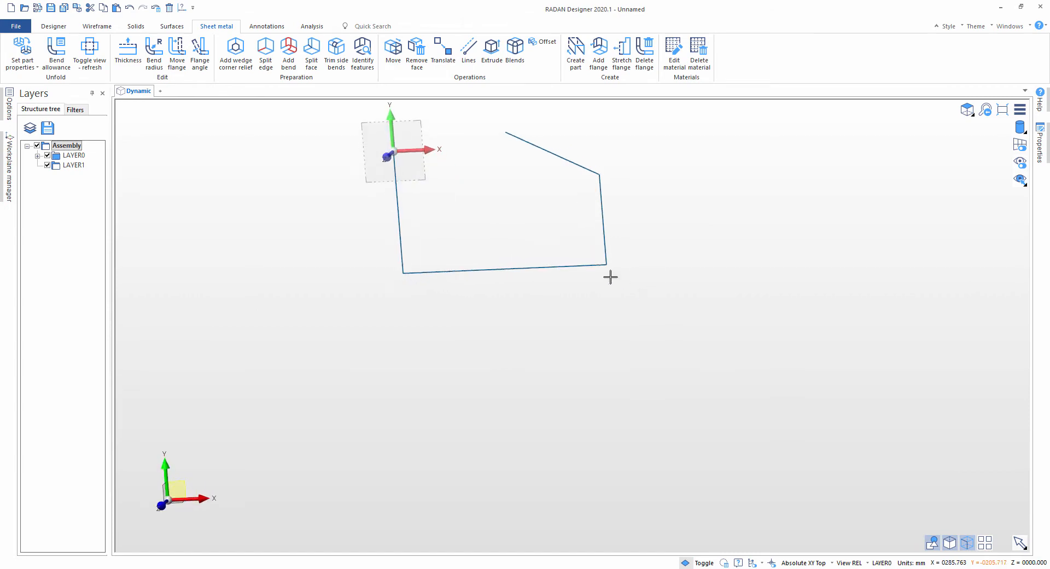
# - Delete the slanted upper segment and fillet the profile corner below the origin with a radius of 94 mm
pyautogui.click(554, 148)
pyautogui.press('Delete')
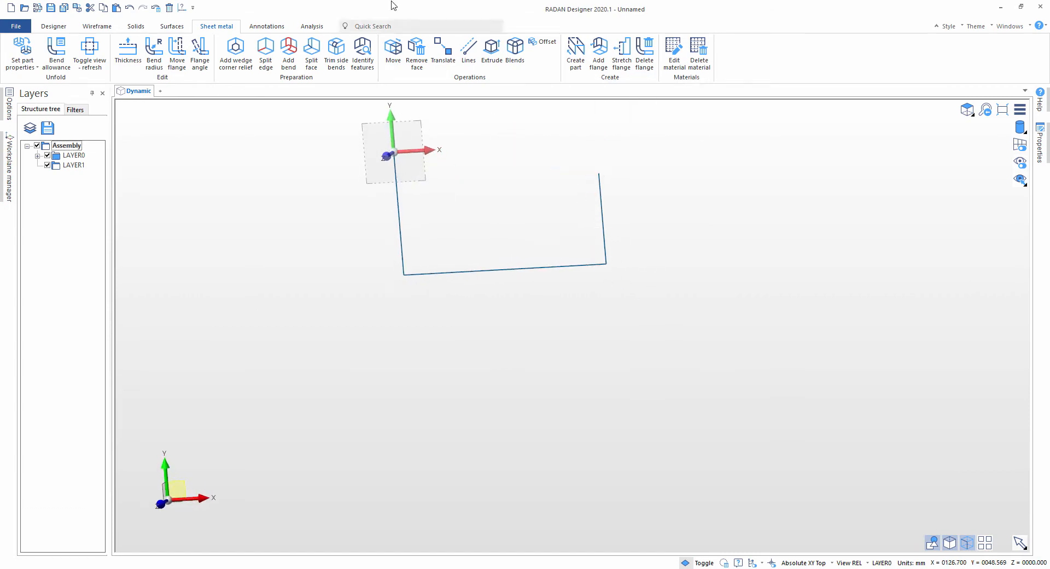
pyautogui.scroll(4, 175, 32)
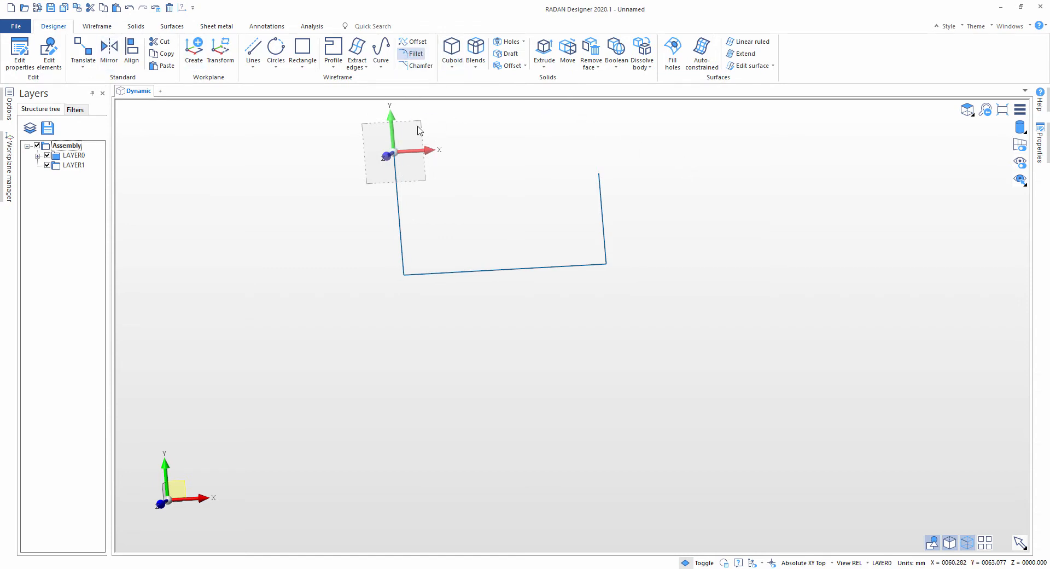
pyautogui.click(412, 54)
pyautogui.click(406, 273)
pyautogui.moveTo(419, 265); pyautogui.dragTo(437, 236)
pyautogui.rightClick(532, 140)
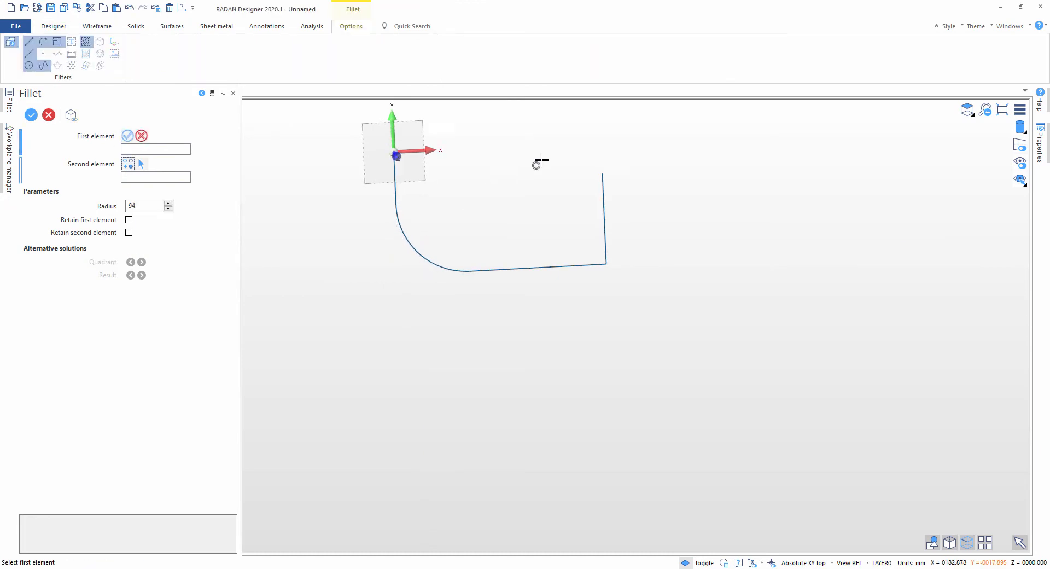
pyautogui.rightClick(551, 166)
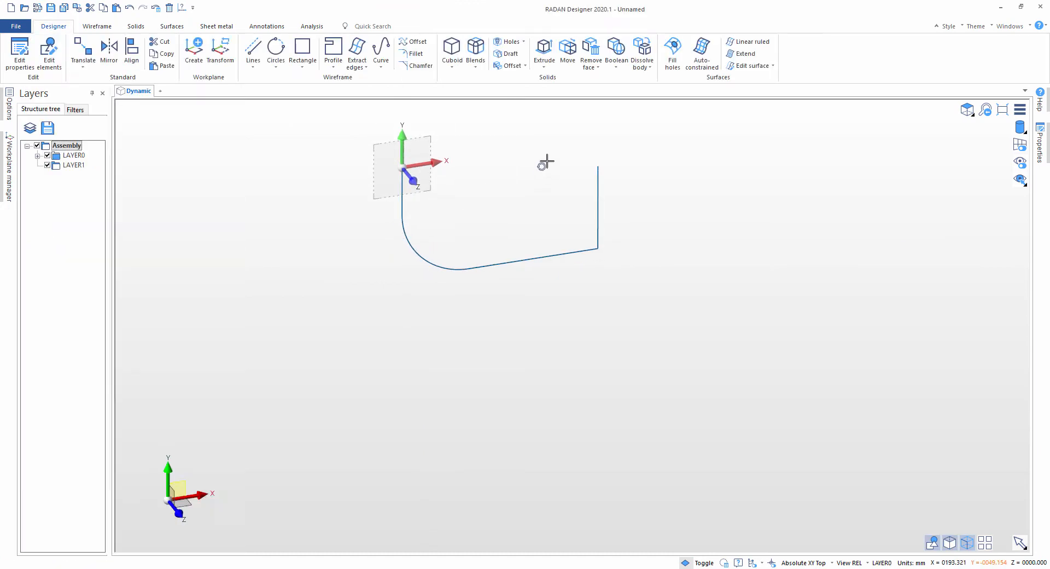
# - Start a new sheet metal part from the filleted open profile, including its three segments and arc
pyautogui.click(217, 27)
pyautogui.click(575, 52)
pyautogui.moveTo(363, 126); pyautogui.dragTo(709, 368)
pyautogui.rightClick(711, 371)
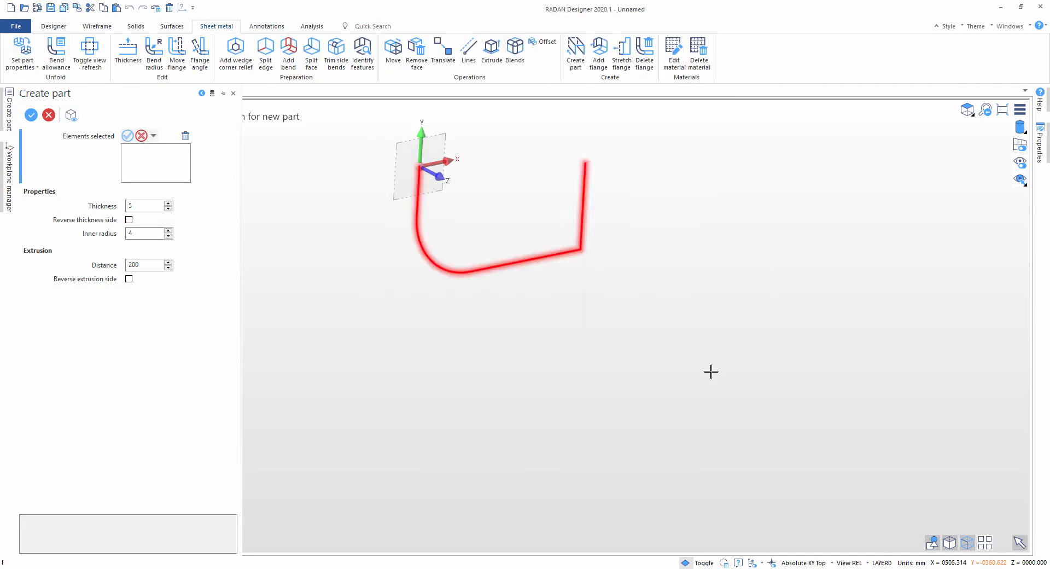
pyautogui.moveTo(595, 259)
pyautogui.mouseDown(button='middle')
pyautogui.moveTo(549, 244)
pyautogui.moveTo(478, 251)
pyautogui.mouseUp(button='middle')
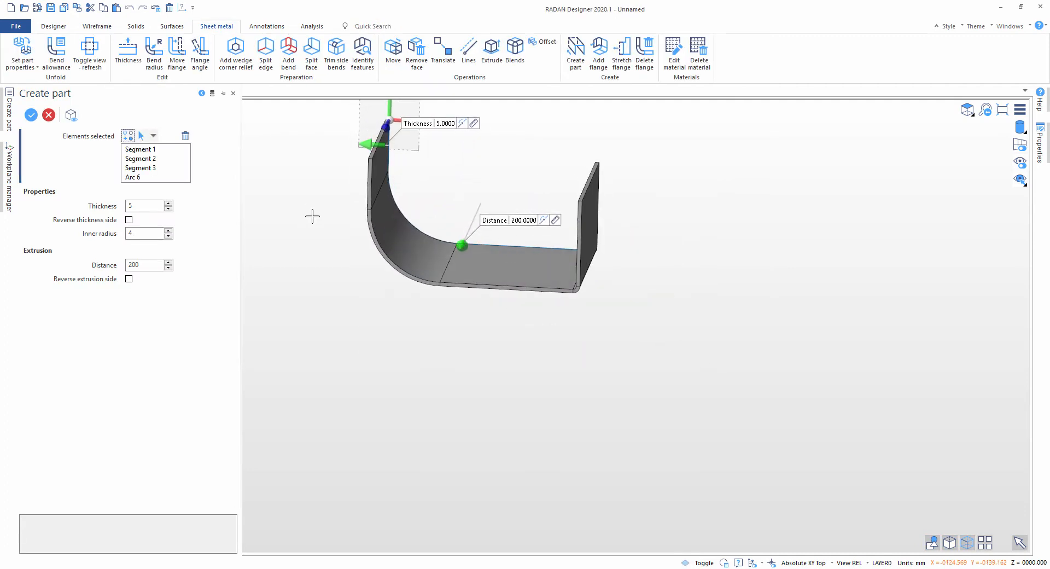
pyautogui.moveTo(483, 197)
pyautogui.mouseDown(button='middle')
pyautogui.moveTo(471, 176)
pyautogui.moveTo(488, 187)
pyautogui.mouseUp(button='middle')
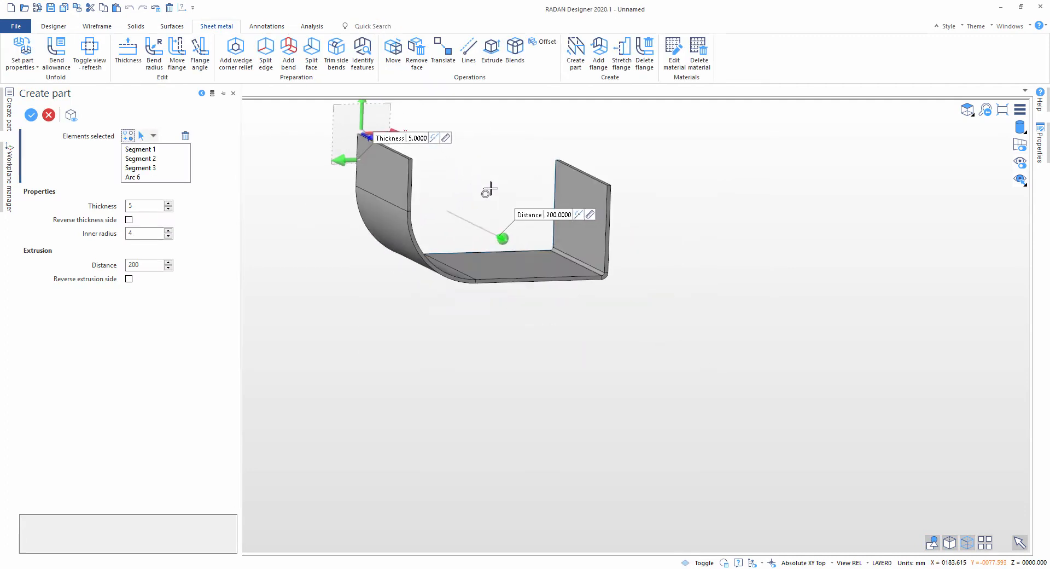
# - Raise the inner radius of the unfilleted bend to 14 mm and cancel the part creation
pyautogui.click(167, 230)
pyautogui.click(167, 231)
pyautogui.click(168, 231)
pyautogui.click(167, 230)
pyautogui.click(167, 230)
pyautogui.click(167, 230)
pyautogui.click(167, 231)
pyautogui.click(168, 230)
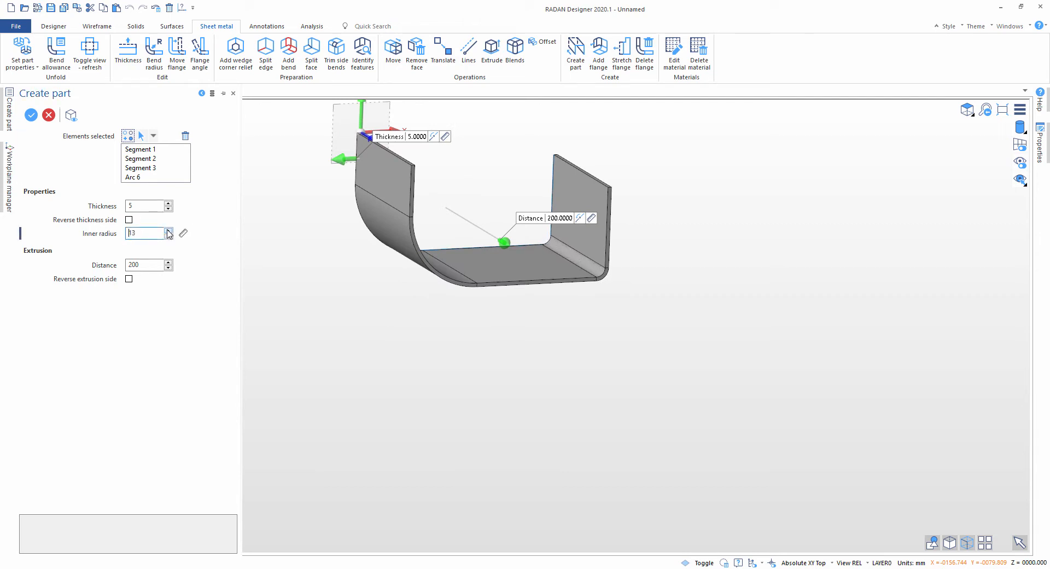
pyautogui.click(167, 230)
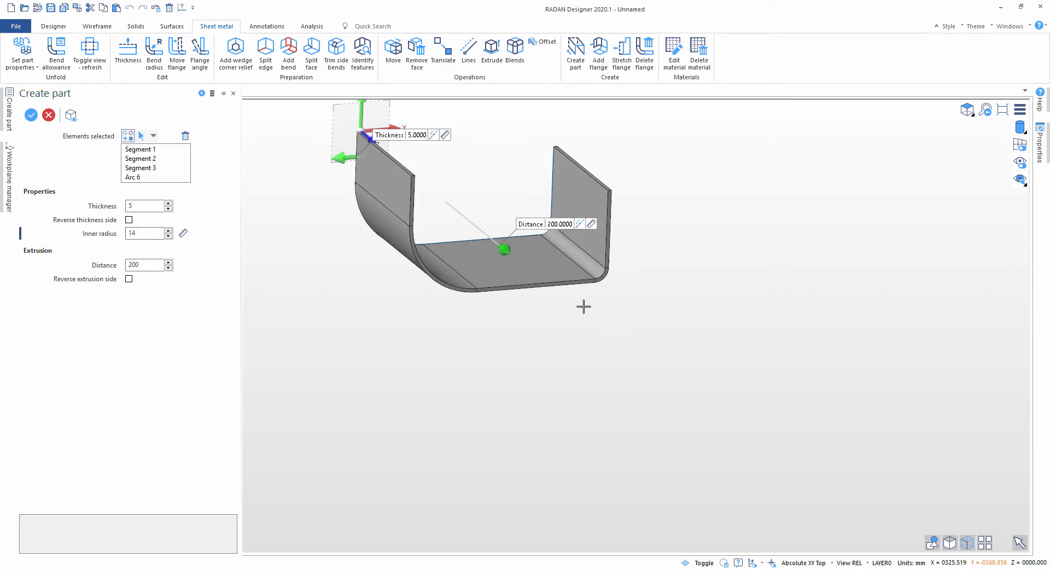
pyautogui.press('Escape')
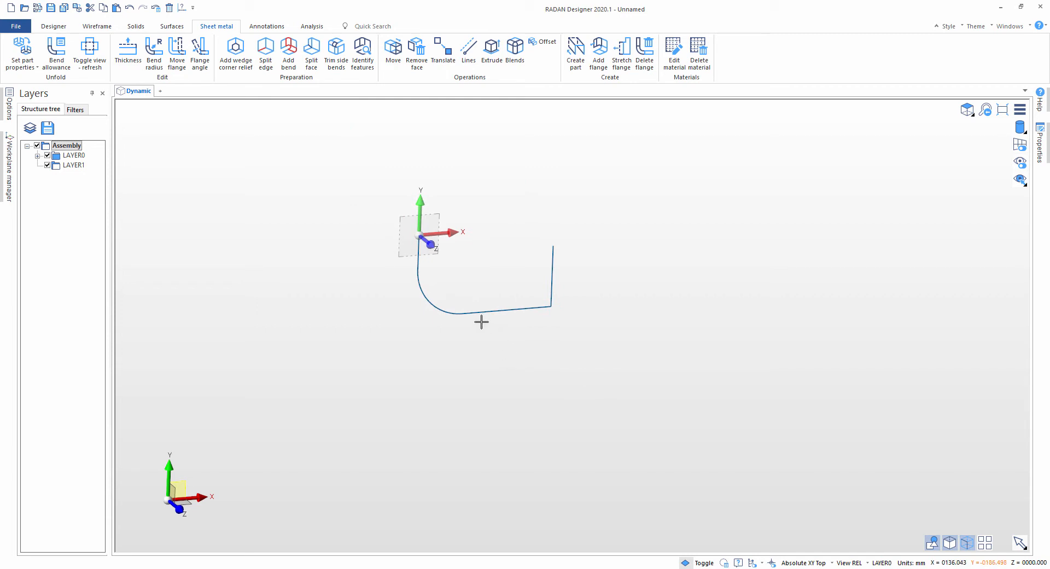
# - Delete the whole filleted profile from the workplane
pyautogui.moveTo(280, 158); pyautogui.dragTo(568, 322)
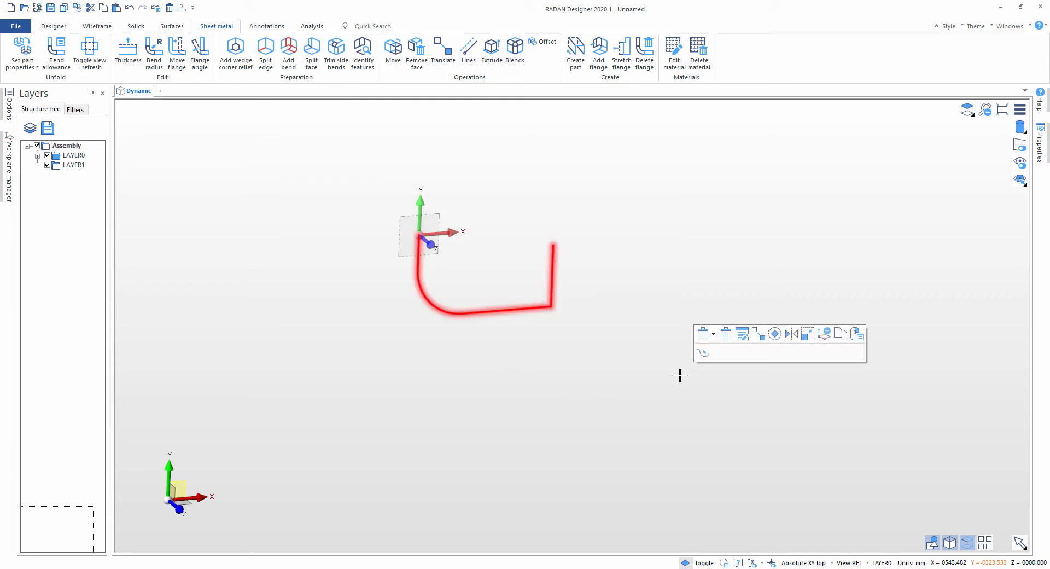
pyautogui.press('Delete')
pyautogui.click(504, 309)
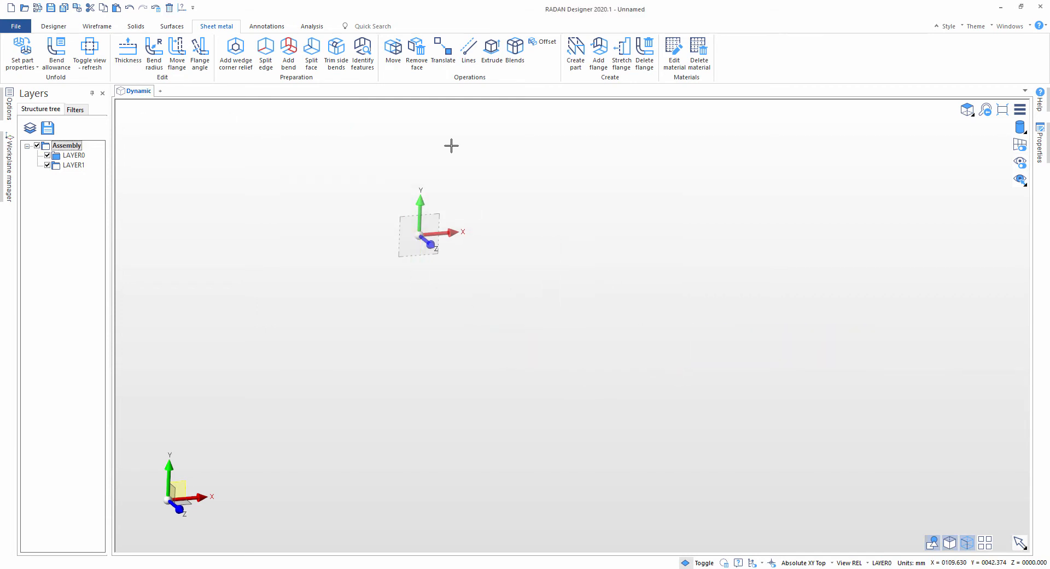
# - Draw a 200 mm vertical segment down from the origin and a connected 200 mm segment along positive X
pyautogui.click(469, 49)
pyautogui.click(419, 236)
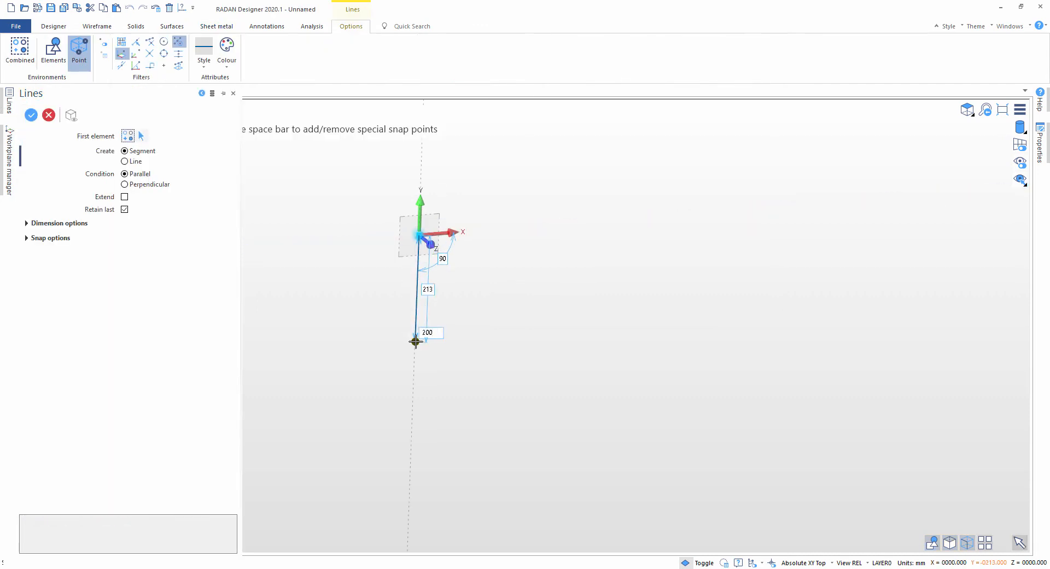
pyautogui.click(416, 340)
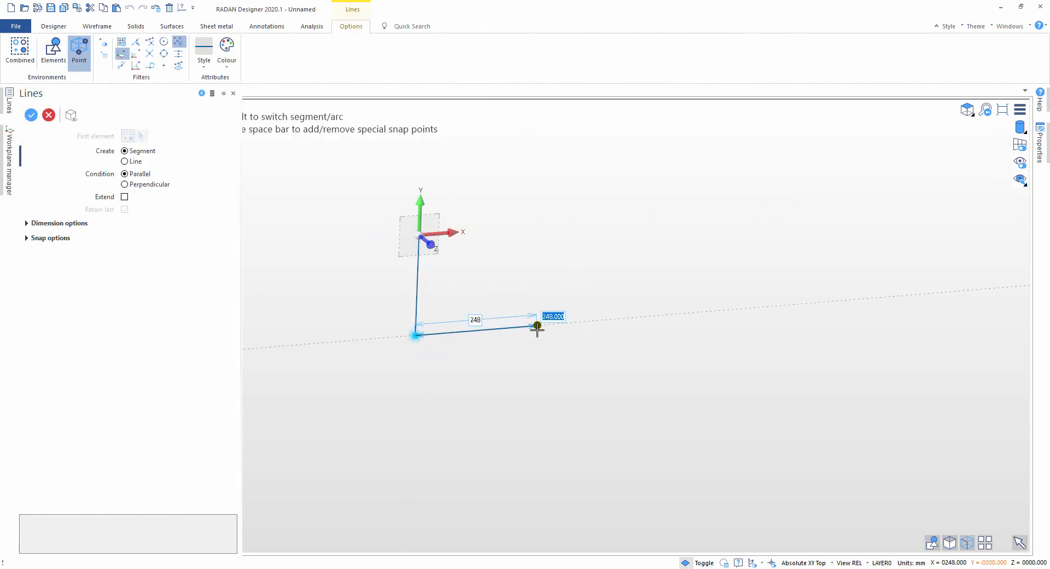
pyautogui.write('200')
pyautogui.press('Return')
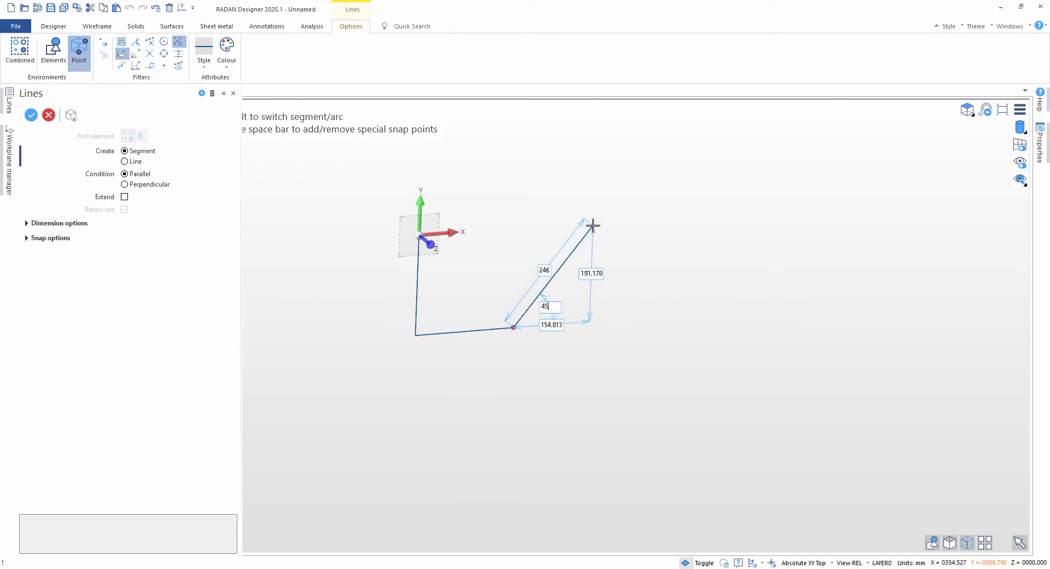
# - Continue the profile with a 45-degree segment rising 200 mm and a vertical 200 mm segment upward, finishing the open chain
pyautogui.write('45')
pyautogui.press('Tab')
pyautogui.press('Tab')
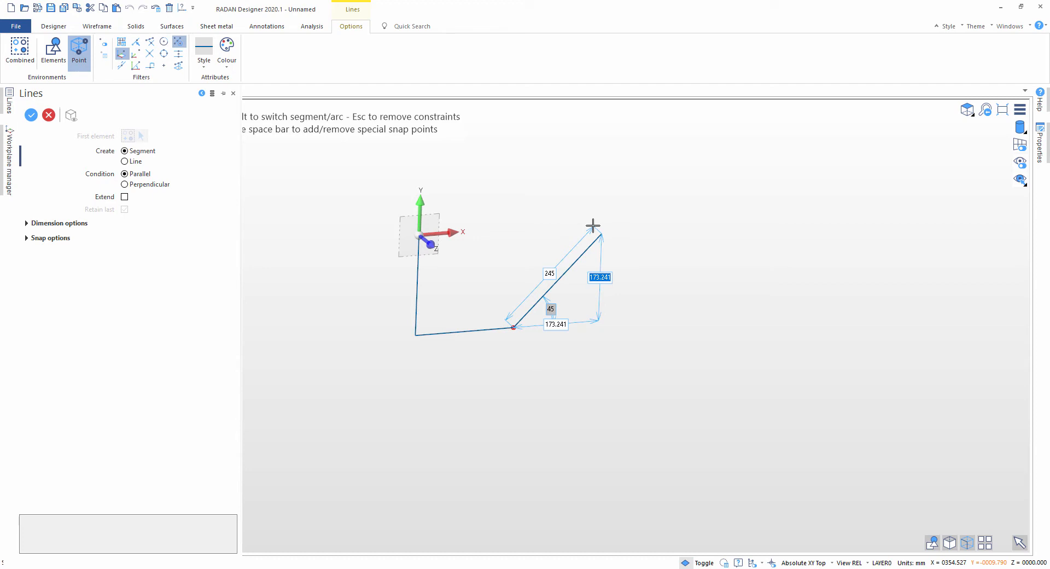
pyautogui.write('200')
pyautogui.press('Return')
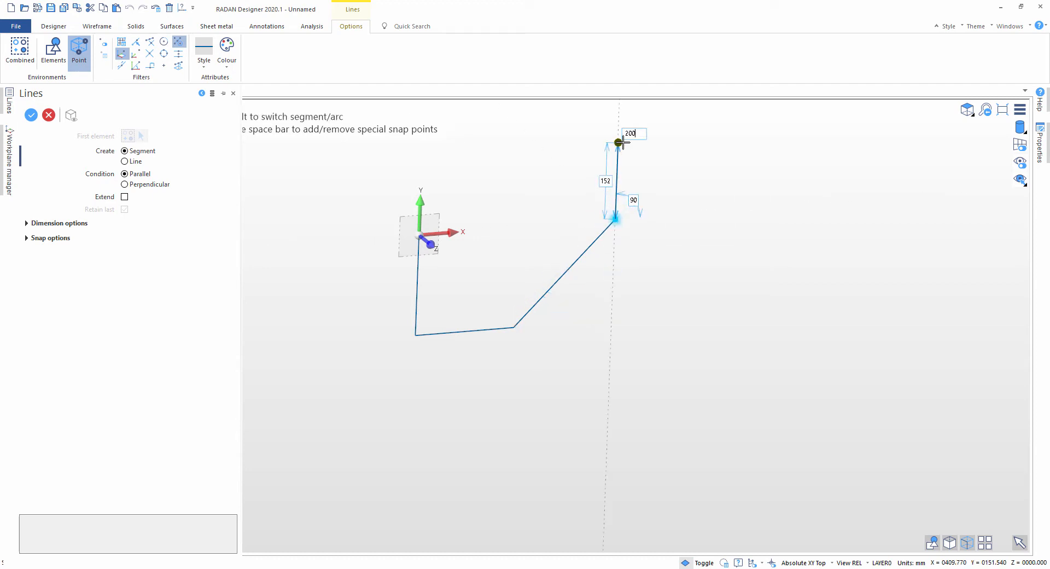
pyautogui.write('200')
pyautogui.press('Return')
pyautogui.press('Escape')
pyautogui.scroll(-2, 673, 185)
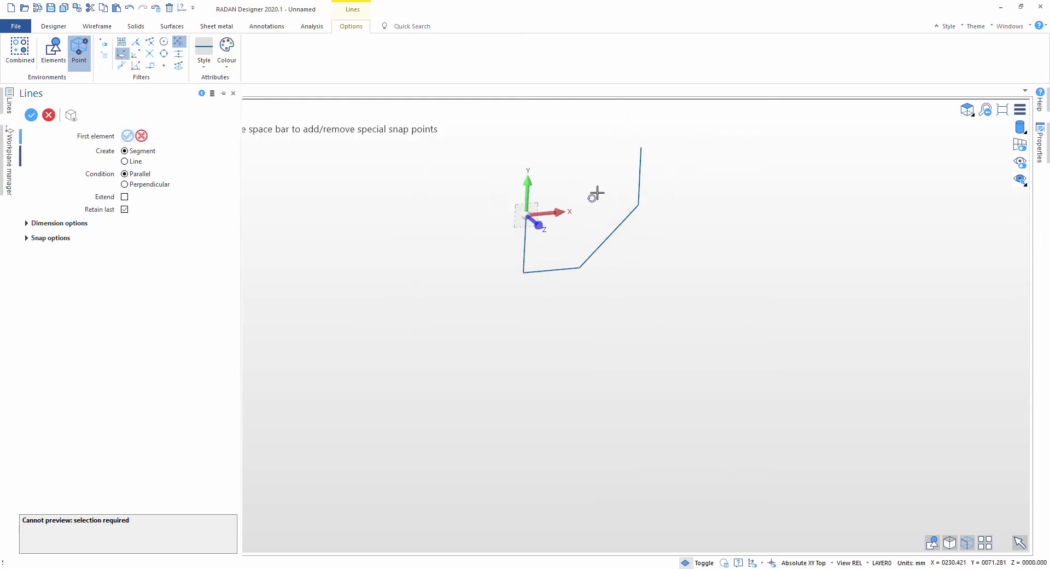
pyautogui.press('Escape')
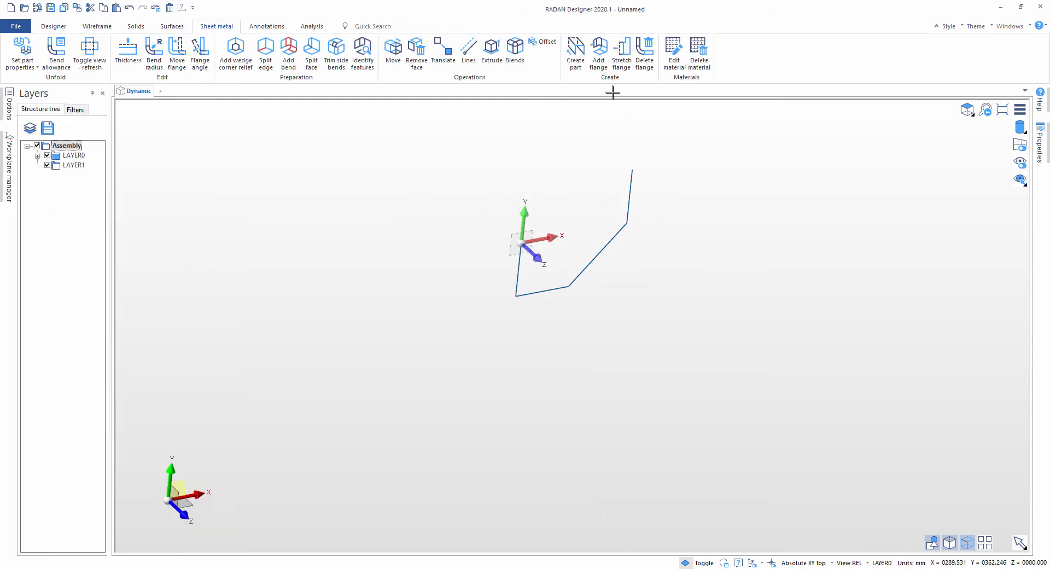
# - Start a new sheet metal part from the four connected segments of the open profile
pyautogui.click(581, 52)
pyautogui.moveTo(467, 120); pyautogui.dragTo(731, 403)
pyautogui.rightClick(732, 404)
pyautogui.scroll(3, 685, 325)
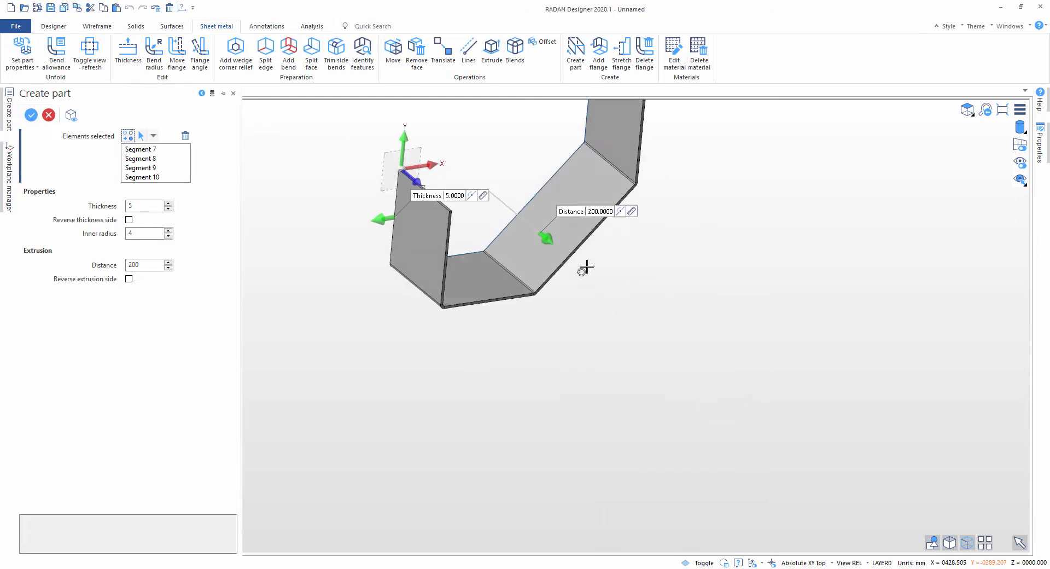
pyautogui.moveTo(586, 267); pyautogui.dragTo(573, 248, button='middle')
pyautogui.moveTo(538, 278); pyautogui.dragTo(476, 255, button='middle')
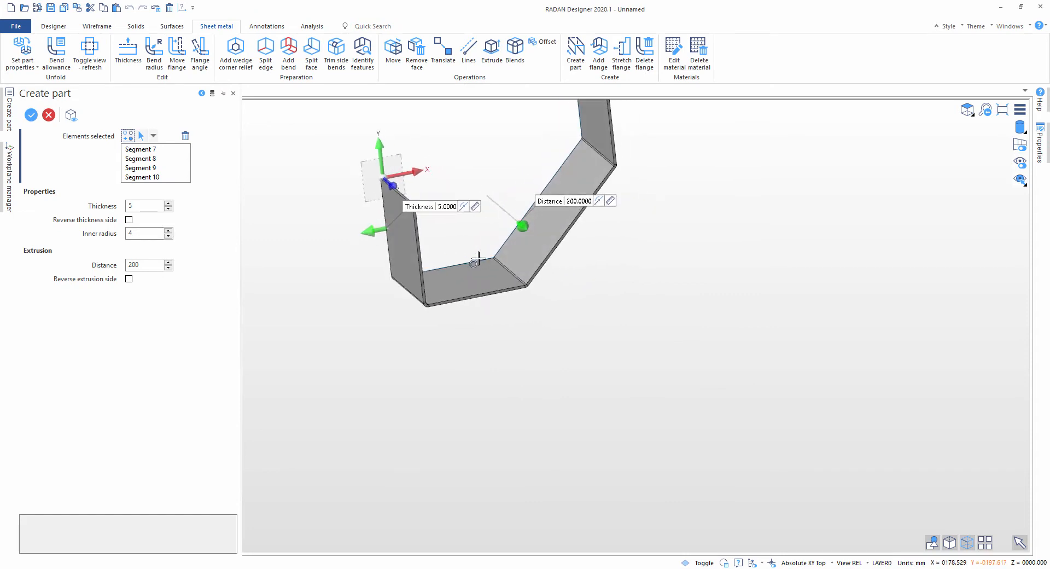
pyautogui.scroll(3, 455, 298)
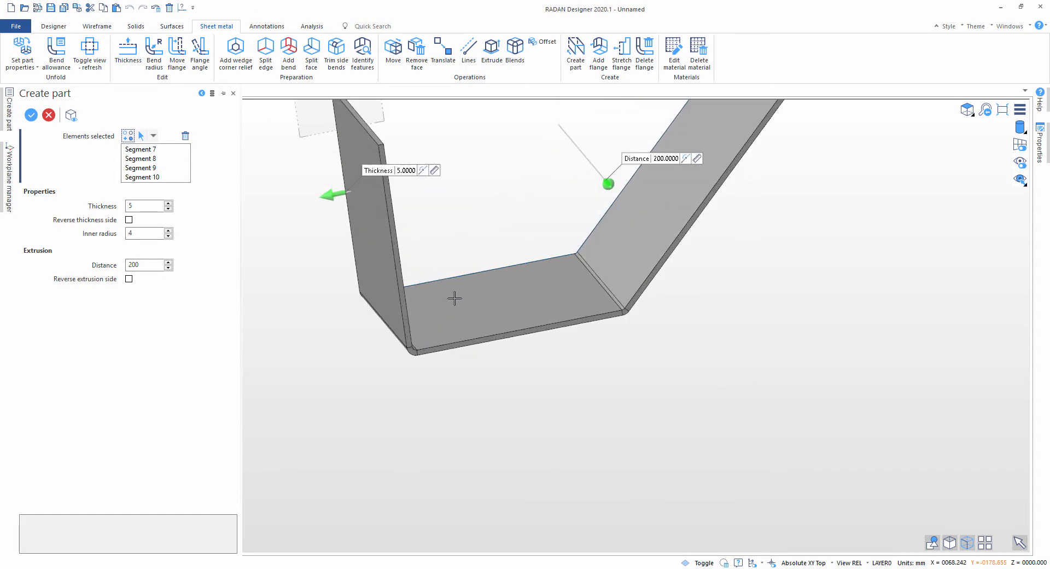
# - Reduce the part thickness to 3 mm and create the part with a 4 mm inner radius and 200 mm extrusion distance
pyautogui.click(168, 209)
pyautogui.click(168, 212)
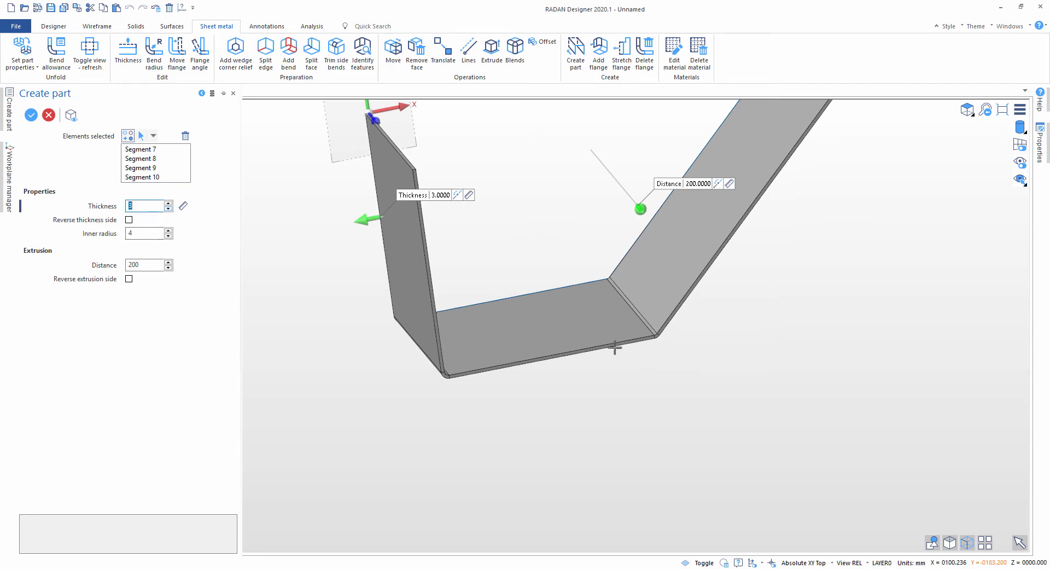
pyautogui.moveTo(615, 347); pyautogui.dragTo(620, 382, button='middle')
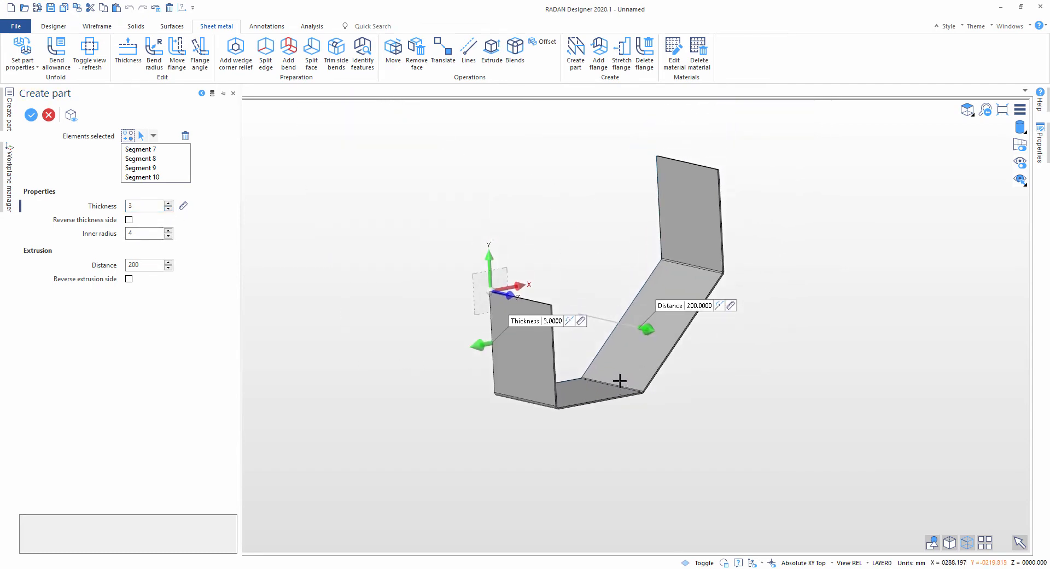
pyautogui.rightClick(507, 173)
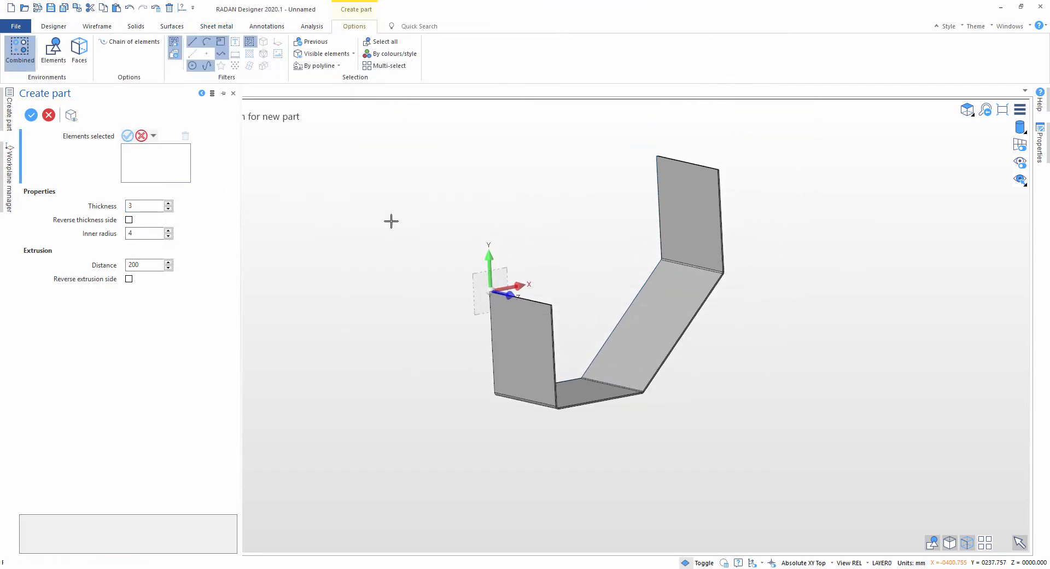
pyautogui.press('Escape')
# - Hide the wireframe profile in LAYER0 so only the solid part is displayed
pyautogui.click(37, 156)
pyautogui.click(58, 175)
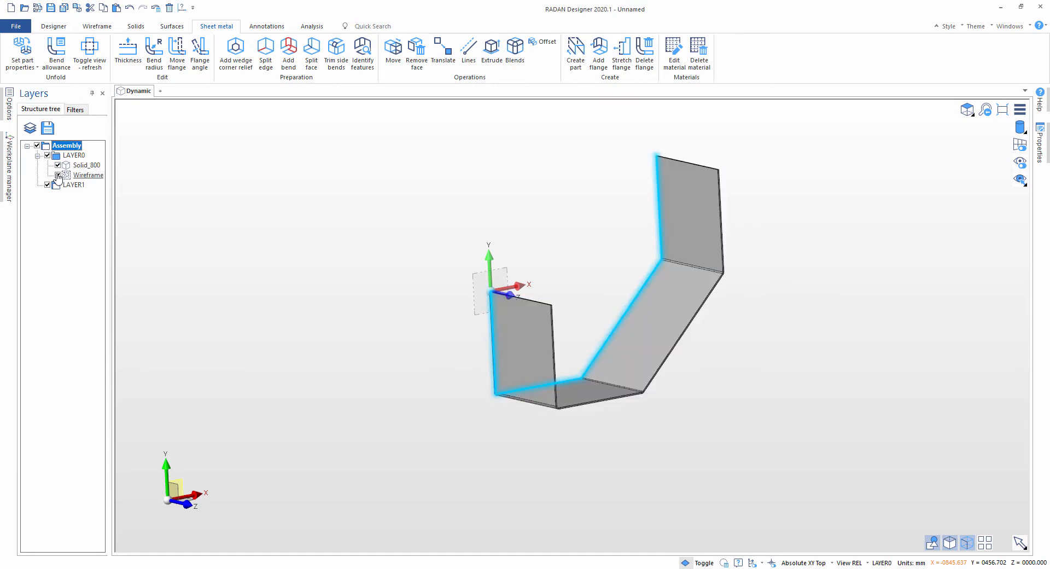
pyautogui.moveTo(472, 210); pyautogui.dragTo(443, 210, button='middle')
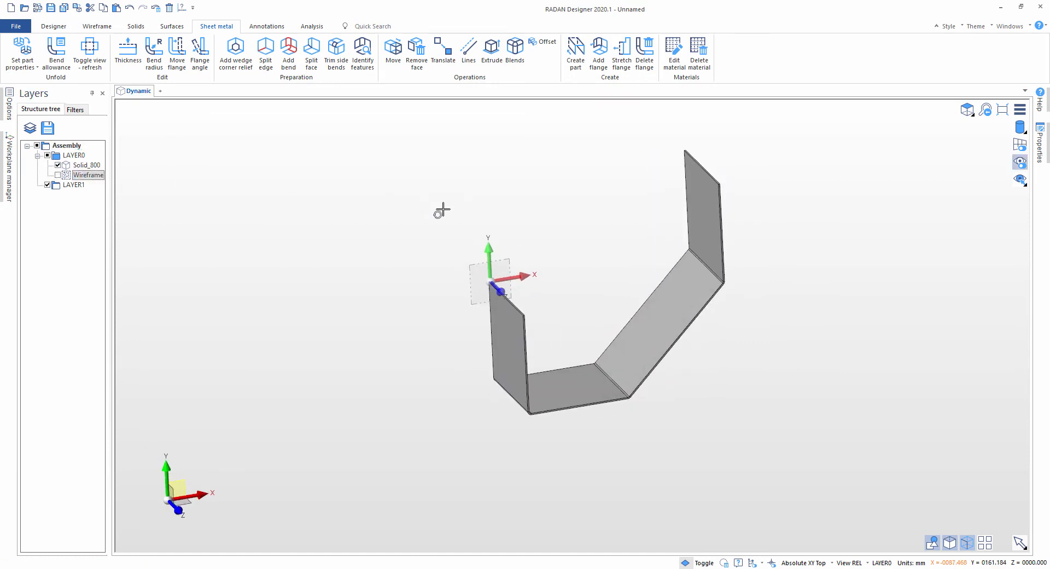
# - Assign Aluminium part properties with automatic primary face and a K-factor of 0.43, and display the unfolded part
pyautogui.click(22, 48)
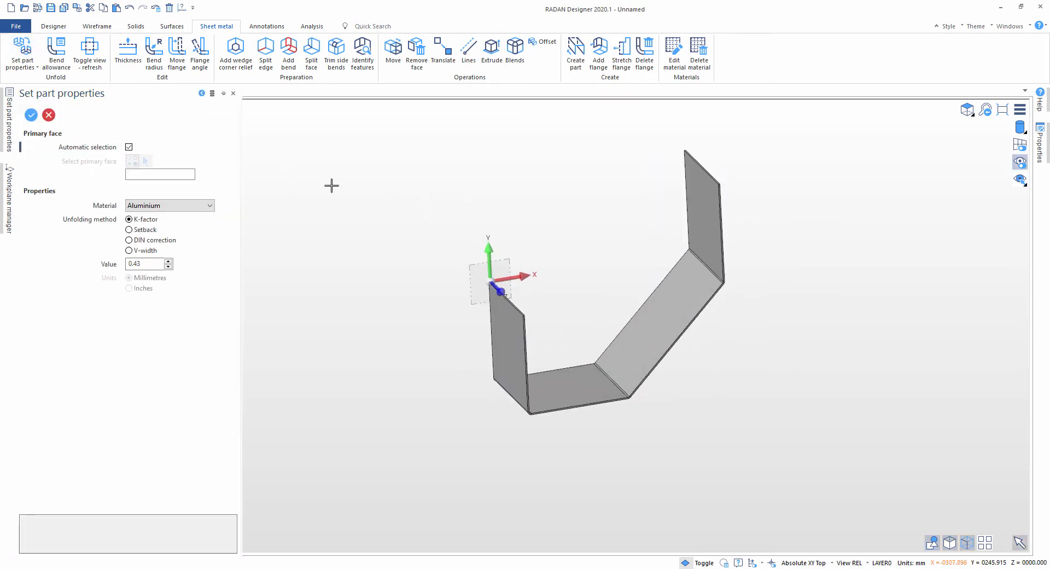
pyautogui.click(92, 53)
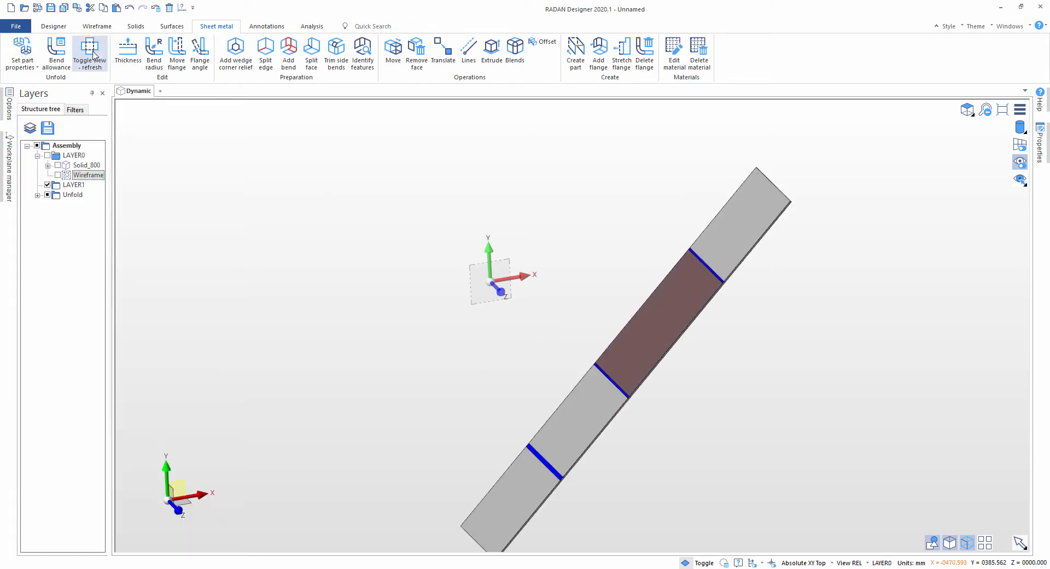
pyautogui.click(92, 53)
pyautogui.click(92, 52)
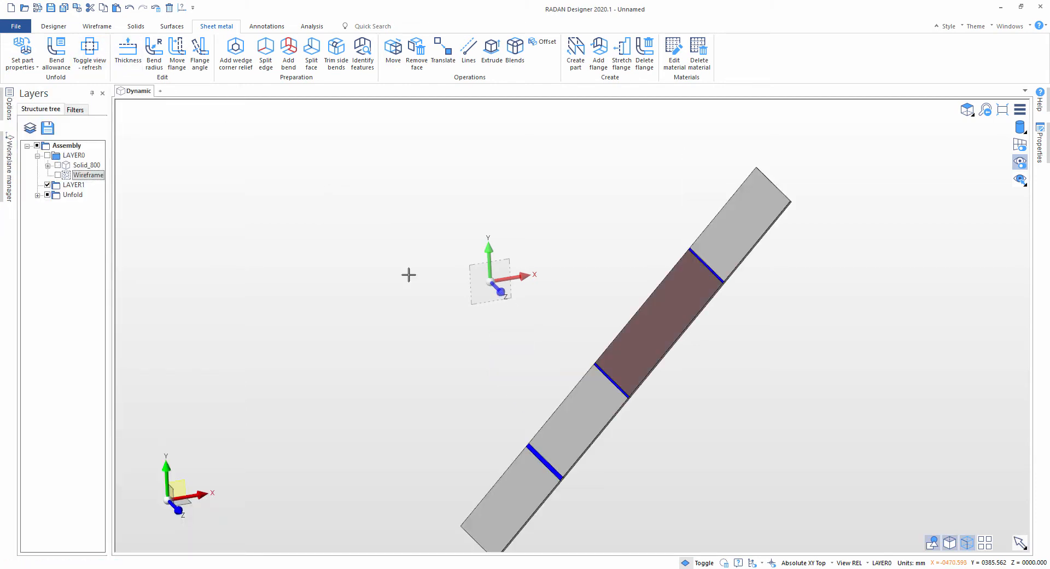
pyautogui.moveTo(410, 274); pyautogui.dragTo(584, 278, button='middle')
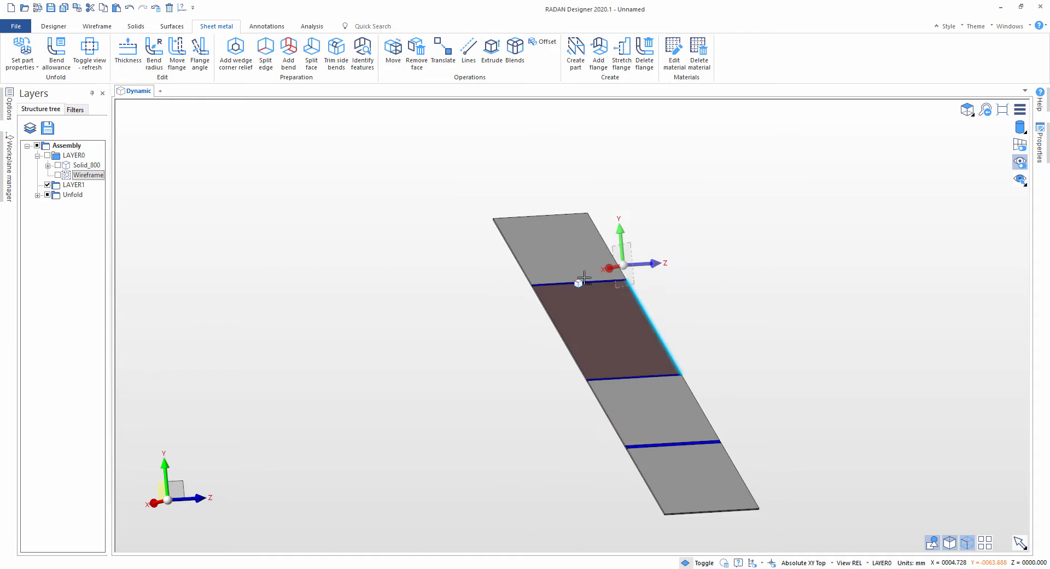
# - Return to the folded view and examine the part's faces and bends from several directions
pyautogui.click(91, 53)
pyautogui.moveTo(481, 301); pyautogui.dragTo(540, 277, button='middle')
pyautogui.scroll(3, 501, 212)
pyautogui.scroll(3, 500, 211)
pyautogui.moveTo(501, 197); pyautogui.dragTo(541, 248, button='middle')
pyautogui.scroll(-5, 717, 397)
pyautogui.moveTo(727, 389); pyautogui.dragTo(519, 187, button='middle')
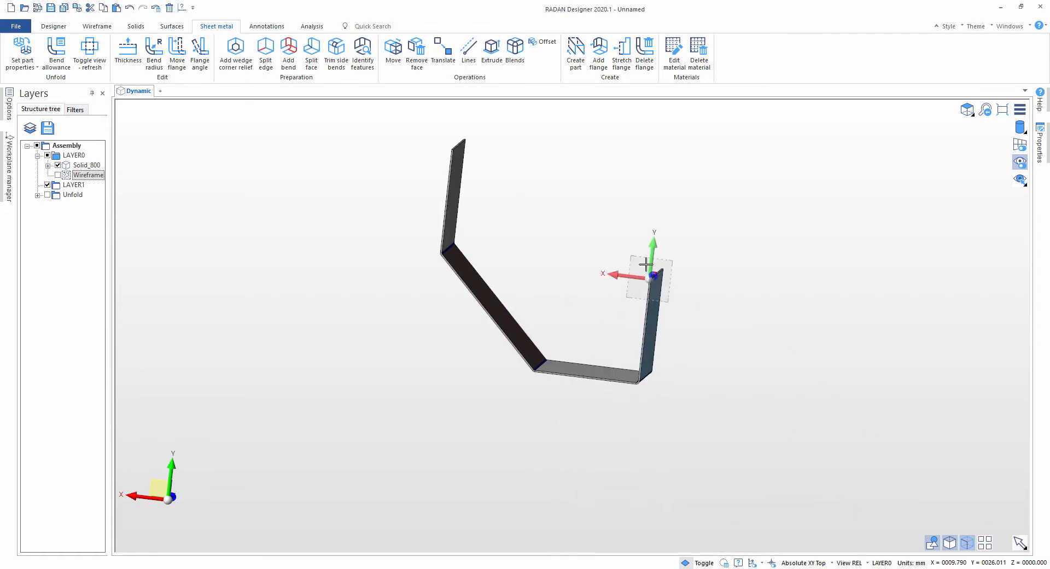
# - Start a flange on the horizontal panel's side edge with start and end offsets of 0
pyautogui.moveTo(620, 210); pyautogui.dragTo(608, 164, button='middle')
pyautogui.click(598, 52)
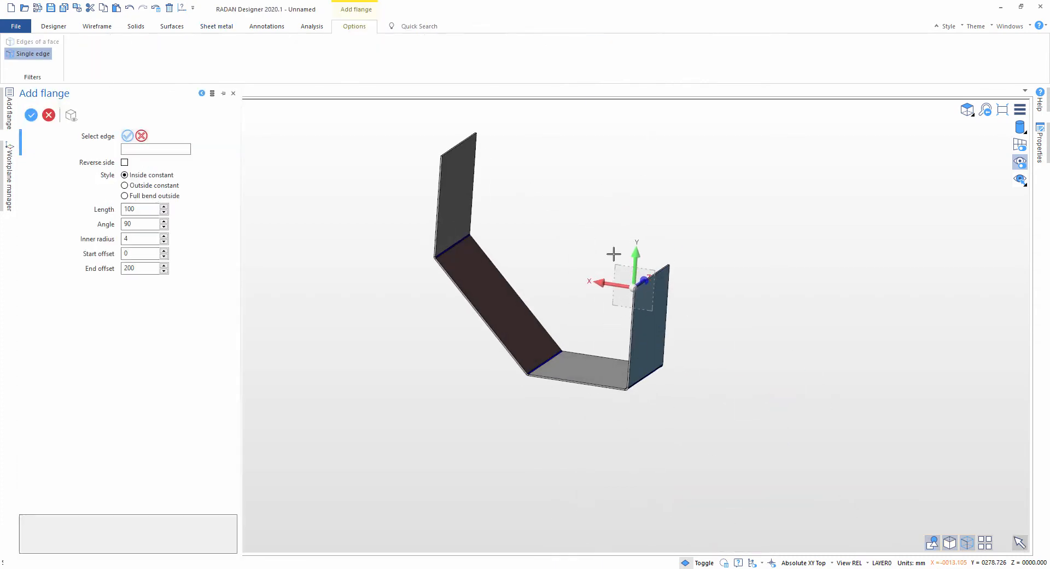
pyautogui.scroll(3, 559, 379)
pyautogui.scroll(3, 559, 380)
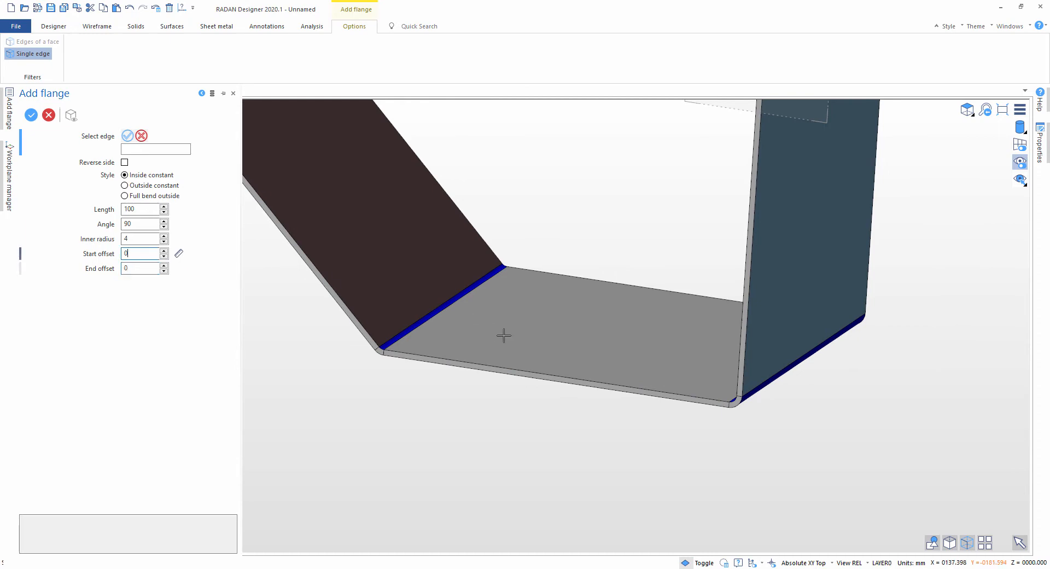
pyautogui.click(475, 361)
pyautogui.moveTo(480, 359); pyautogui.dragTo(504, 356, button='middle')
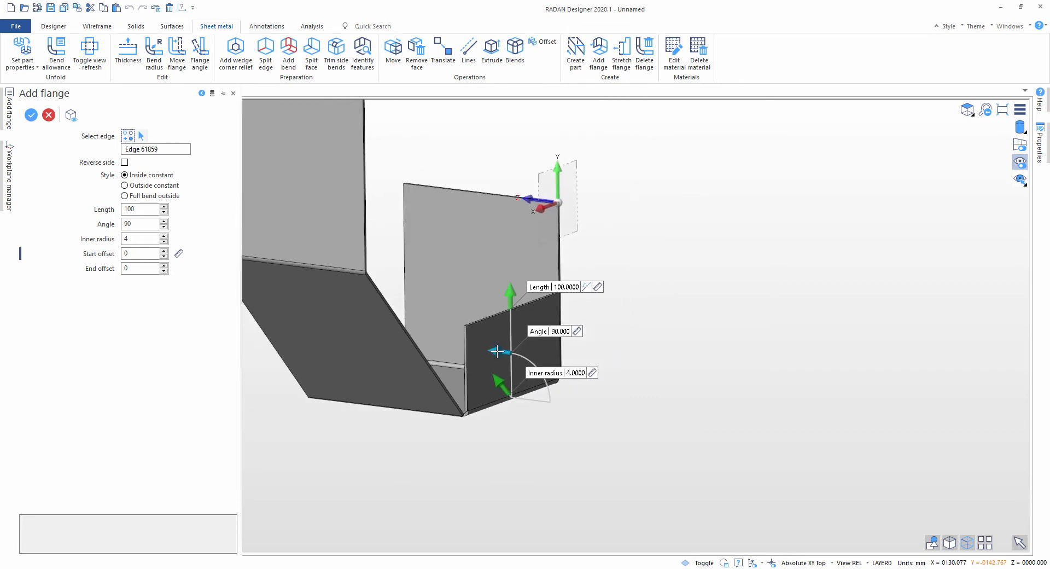
# - Lengthen the new flange to 158 mm
pyautogui.click(163, 208)
pyautogui.click(163, 207)
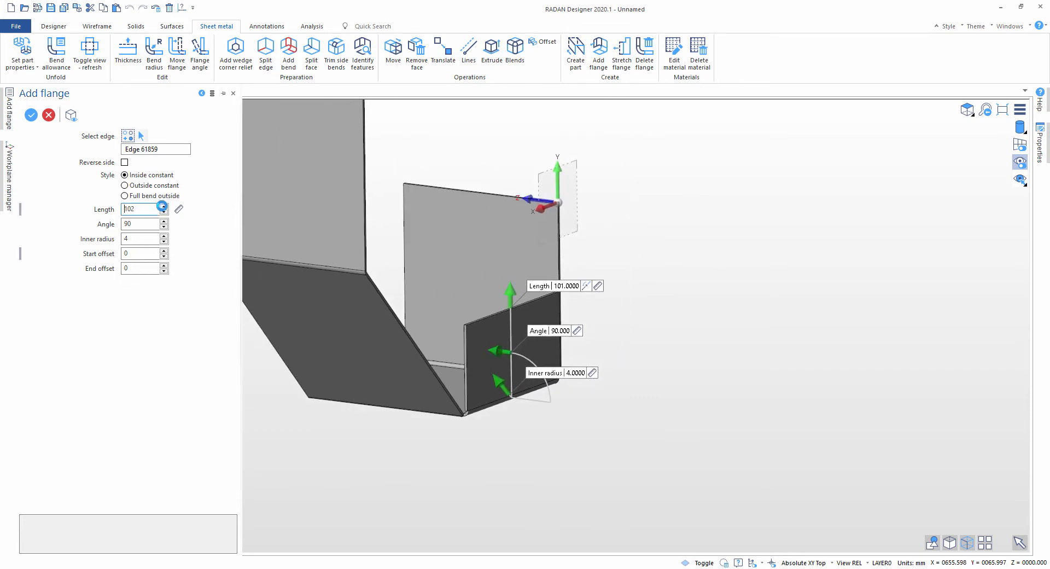
pyautogui.click(163, 207)
pyautogui.click(163, 207)
pyautogui.click(163, 207)
pyautogui.click(163, 207)
pyautogui.moveTo(513, 262)
pyautogui.mouseDown()
pyautogui.moveTo(492, 115)
pyautogui.moveTo(487, 199)
pyautogui.moveTo(521, 274)
pyautogui.mouseUp()
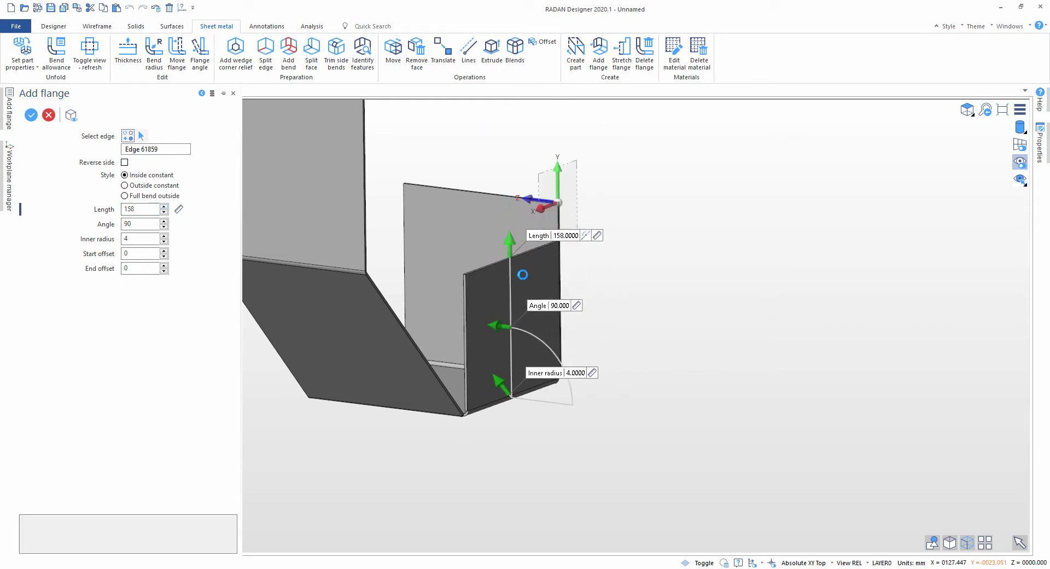
# - Try larger flange angles up to 98 degrees and an angle of 45 degrees
pyautogui.click(164, 221)
pyautogui.click(164, 221)
pyautogui.click(163, 221)
pyautogui.click(163, 221)
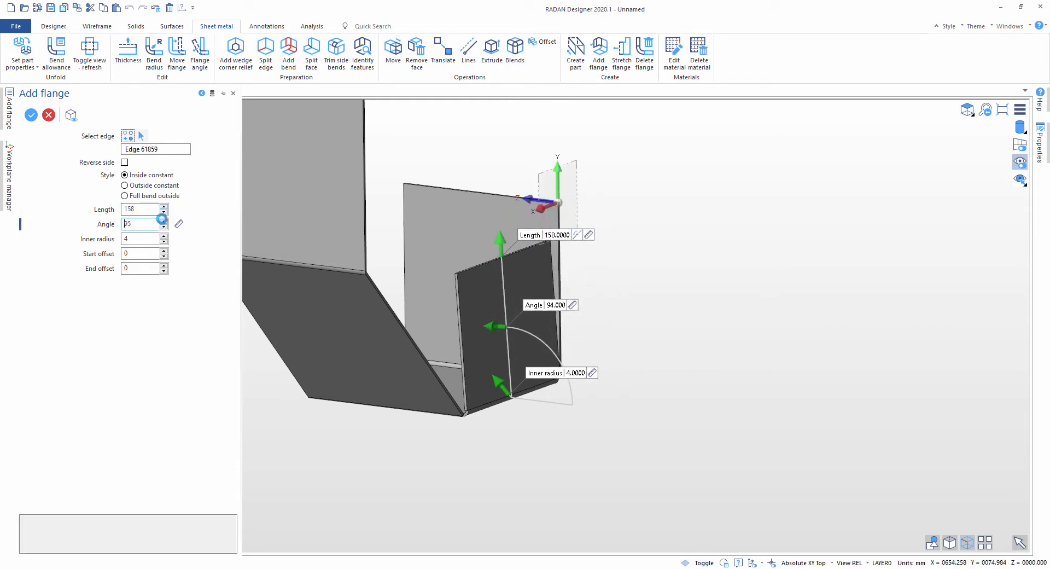
pyautogui.click(163, 221)
pyautogui.click(163, 221)
pyautogui.click(163, 221)
pyautogui.click(163, 221)
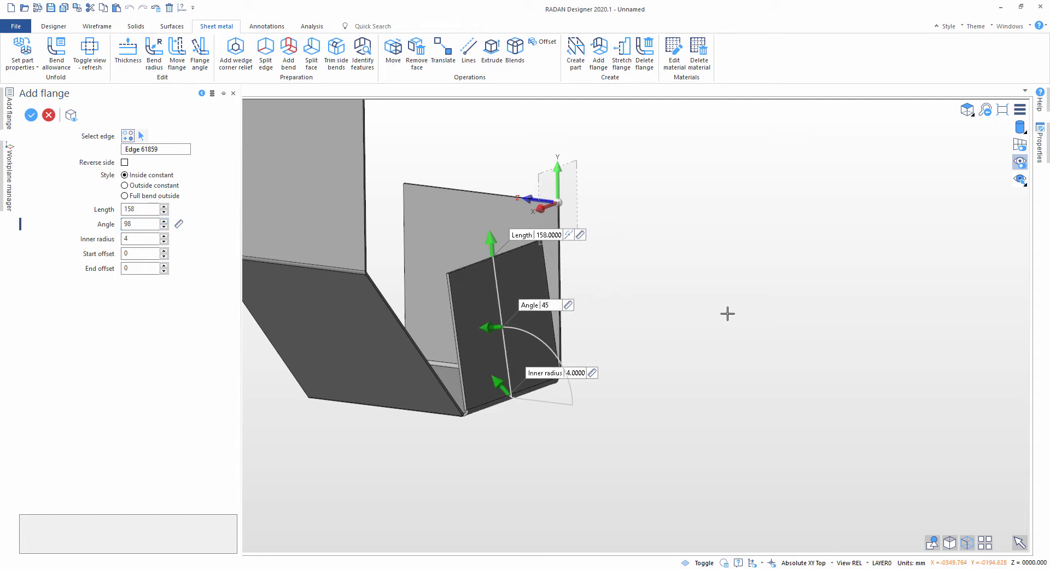
pyautogui.press('Return')
# - Reselect the horizontal panel's side edge for the flange and swing its angle to about 92 degrees
pyautogui.scroll(3, 586, 352)
pyautogui.moveTo(586, 352); pyautogui.dragTo(686, 384, button='middle')
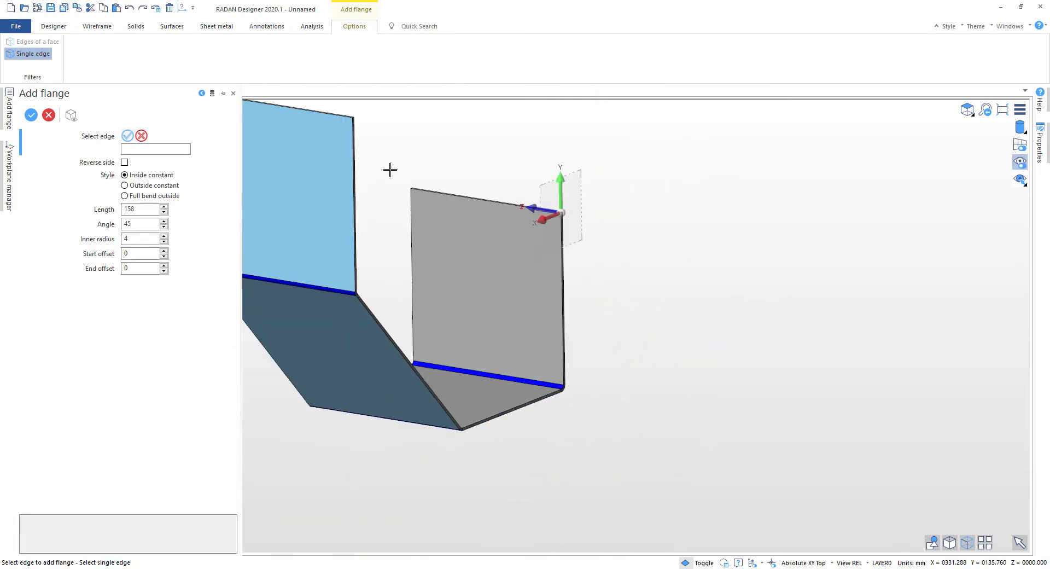
pyautogui.click(510, 422)
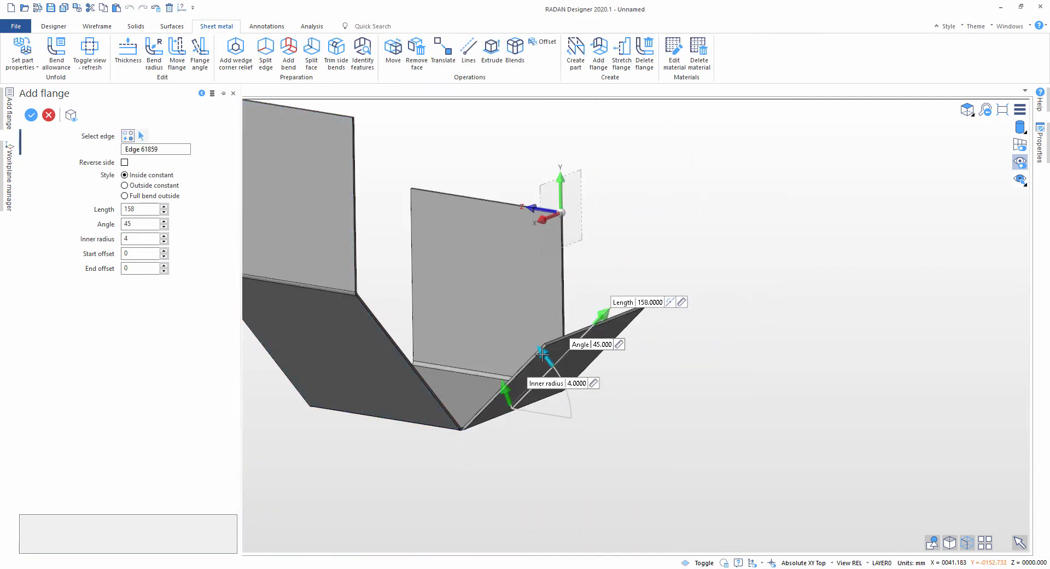
pyautogui.moveTo(542, 354); pyautogui.dragTo(499, 337)
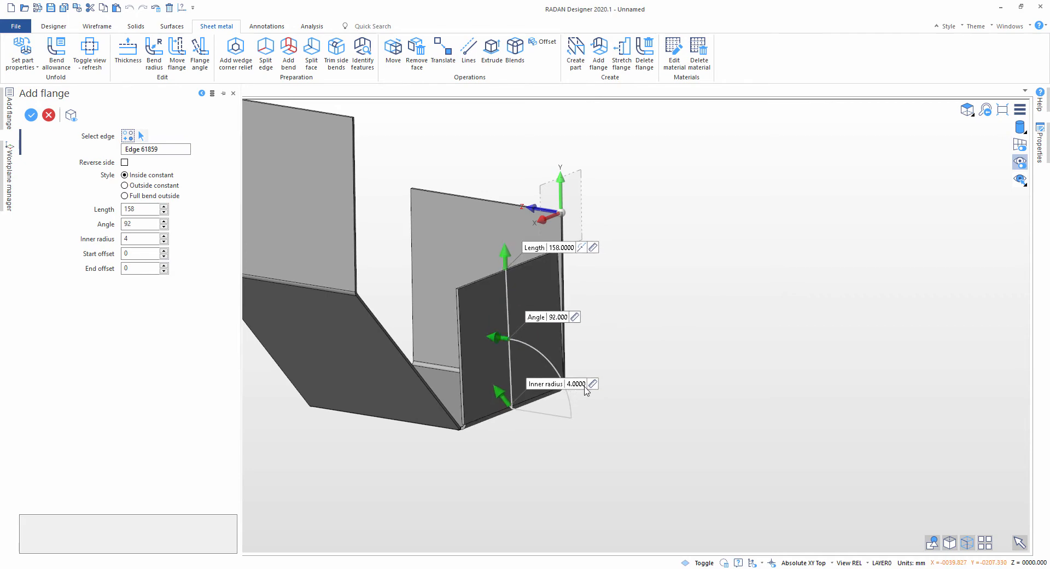
# - Try a flange start offset of 20 mm and an end offset of 40 mm
pyautogui.scroll(3, 547, 385)
pyautogui.moveTo(483, 361); pyautogui.dragTo(449, 356, button='middle')
pyautogui.press('Tab')
pyautogui.press('Tab')
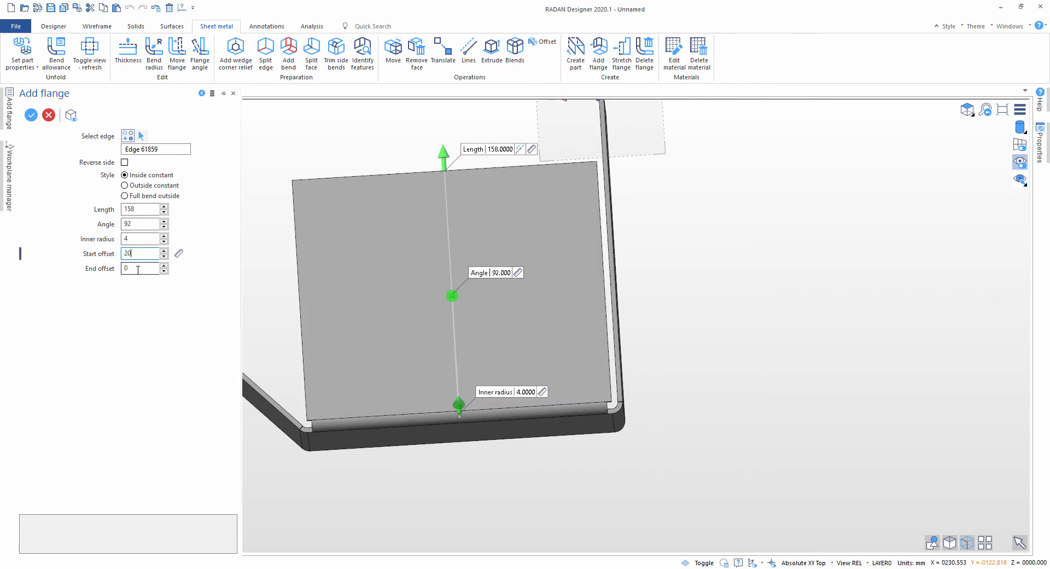
pyautogui.click(138, 269)
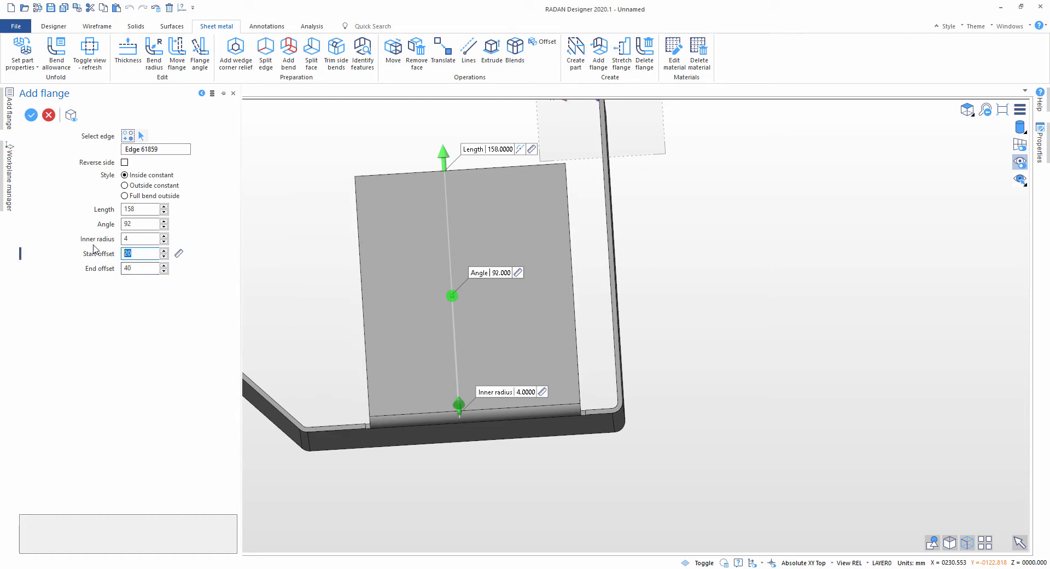
# - Reset the flange's start and end offsets to 0 and set its angle to 90 degrees
pyautogui.press('Tab')
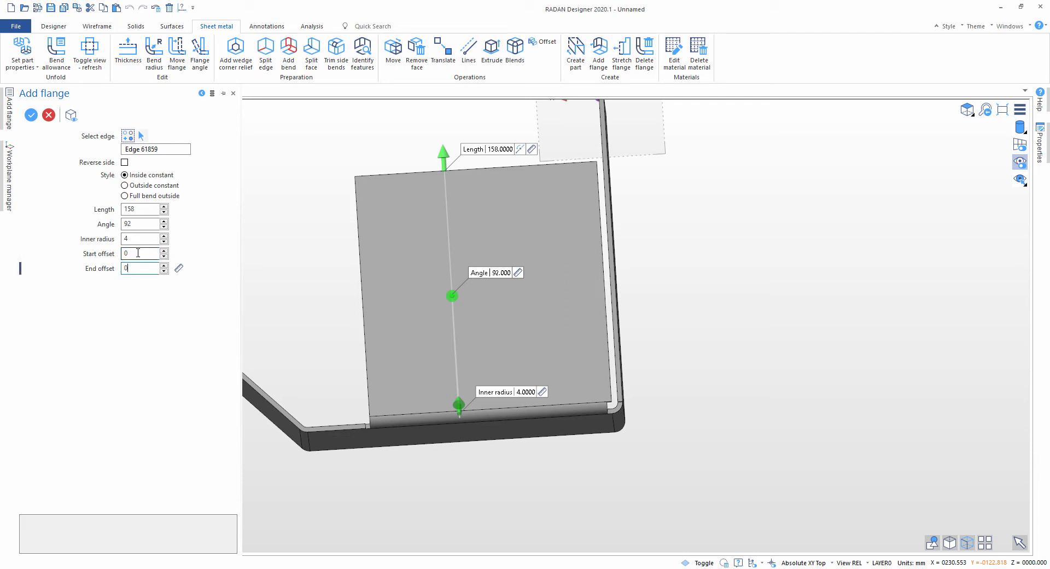
pyautogui.click(138, 253)
pyautogui.moveTo(383, 333)
pyautogui.mouseDown(button='middle')
pyautogui.moveTo(415, 349)
pyautogui.moveTo(466, 350)
pyautogui.mouseUp(button='middle')
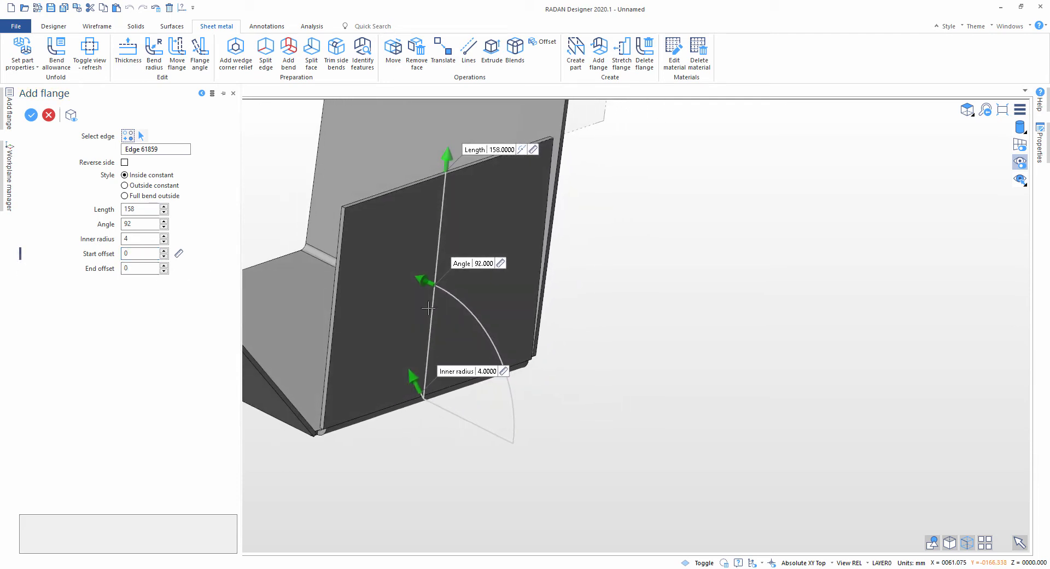
pyautogui.click(154, 225)
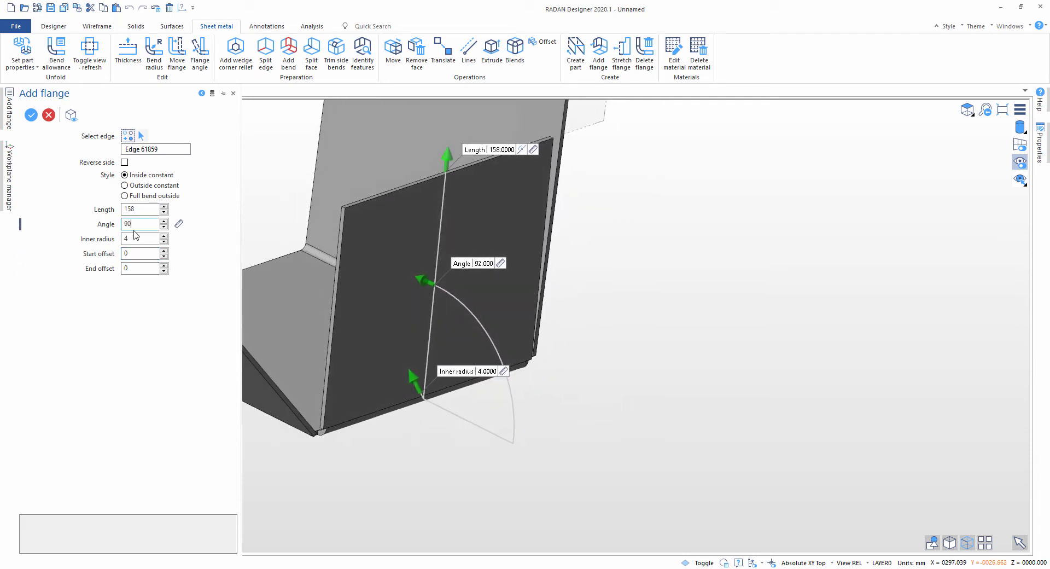
pyautogui.click(136, 239)
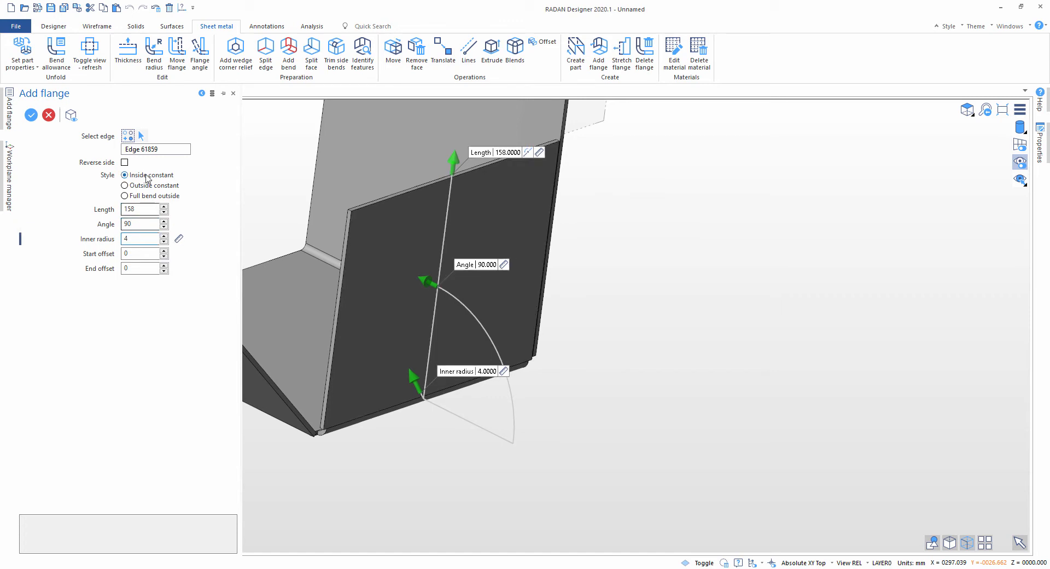
# - Try flipping the flange to the reverse side of the edge, and restore its original side
pyautogui.click(125, 164)
pyautogui.click(125, 164)
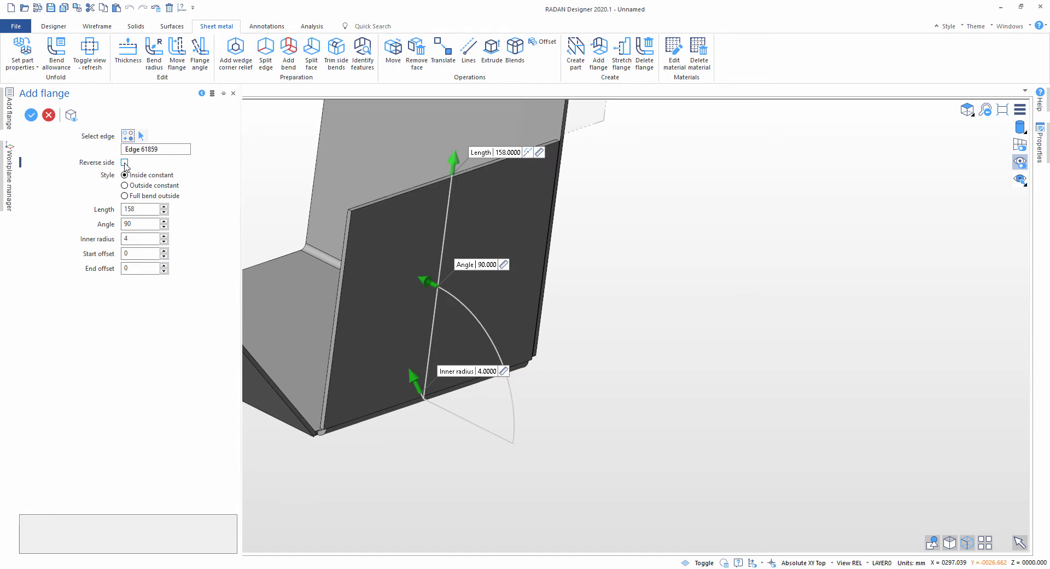
pyautogui.click(125, 164)
pyautogui.click(125, 164)
pyautogui.click(124, 164)
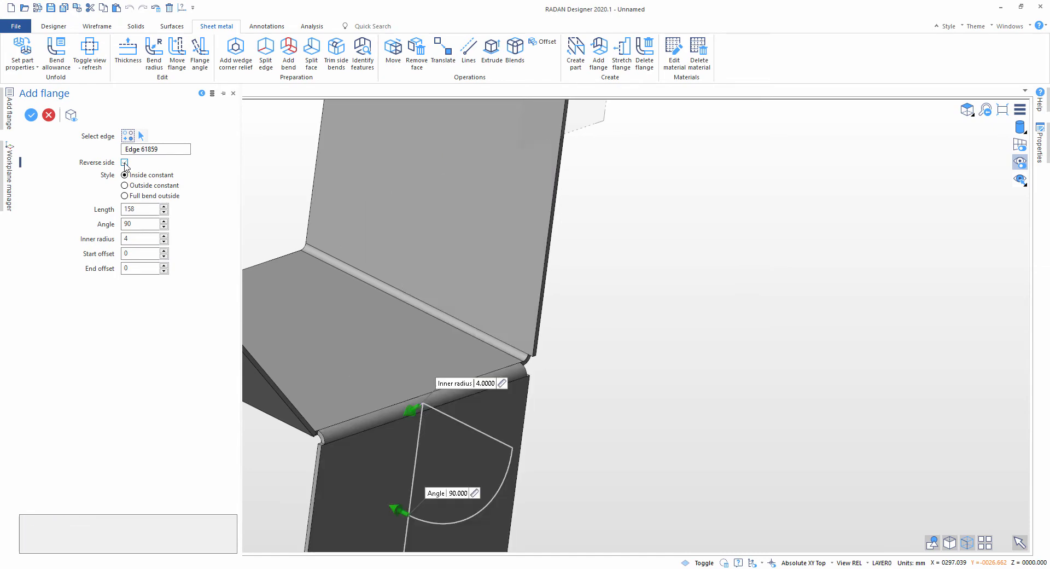
pyautogui.click(124, 164)
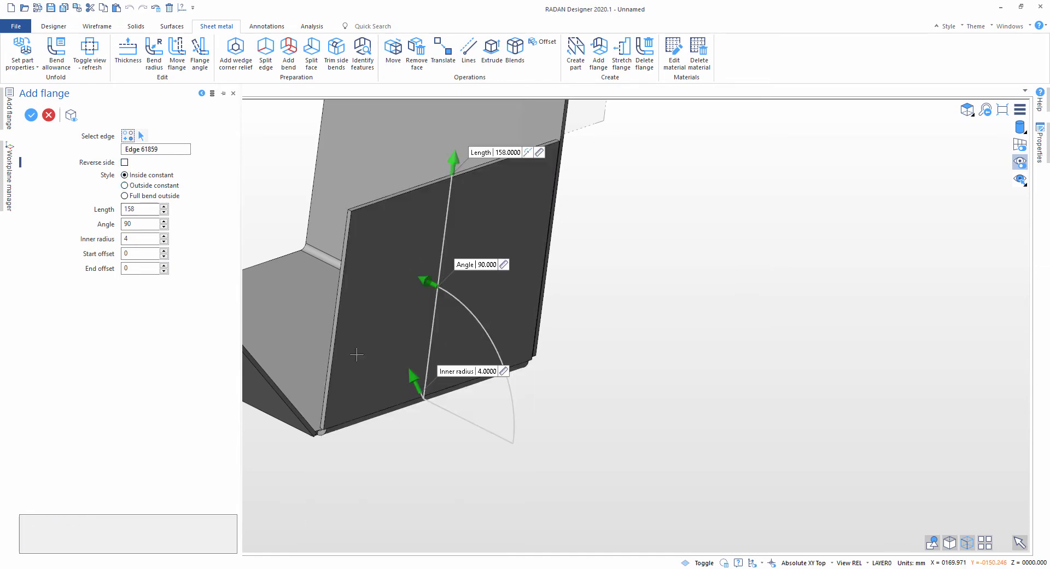
# - Try the Full bend outside style on the flange and examine how it meets the neighbouring bend at the corner
pyautogui.scroll(4, 366, 397)
pyautogui.moveTo(507, 356); pyautogui.dragTo(378, 356, button='middle')
pyautogui.scroll(3, 602, 355)
pyautogui.moveTo(601, 355); pyautogui.dragTo(529, 310, button='middle')
pyautogui.scroll(-2, 588, 336)
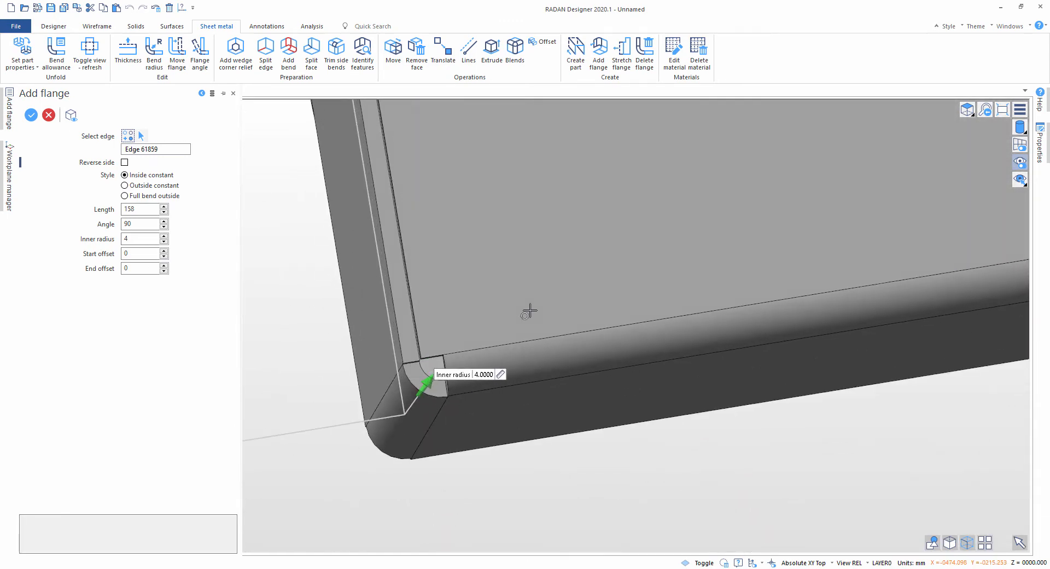
pyautogui.click(151, 197)
pyautogui.scroll(3, 469, 347)
pyautogui.moveTo(471, 379); pyautogui.dragTo(480, 361, button='middle')
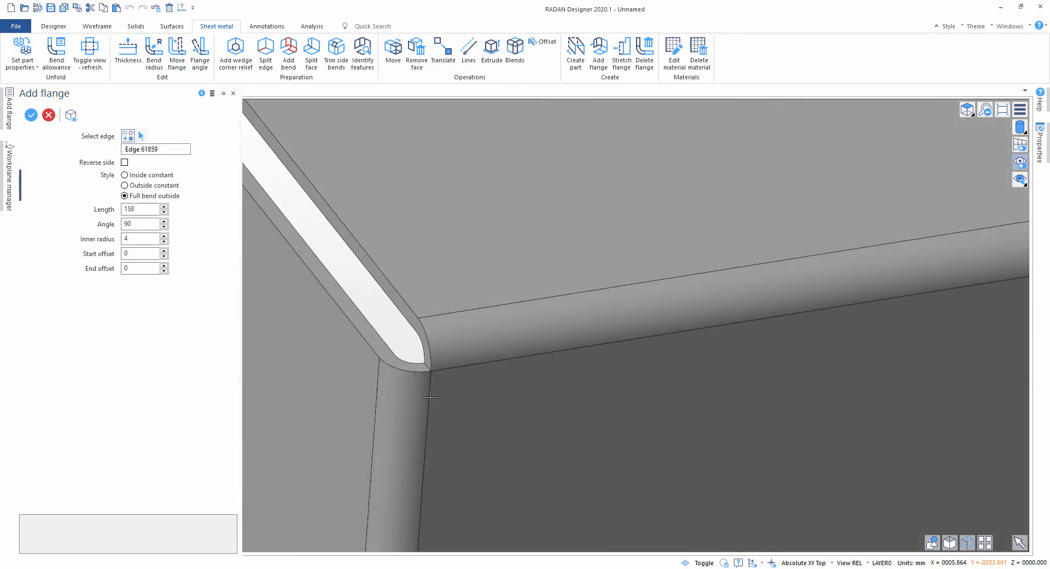
pyautogui.scroll(-2, 432, 417)
pyautogui.moveTo(452, 420); pyautogui.dragTo(413, 360, button='middle')
pyautogui.scroll(2, 435, 405)
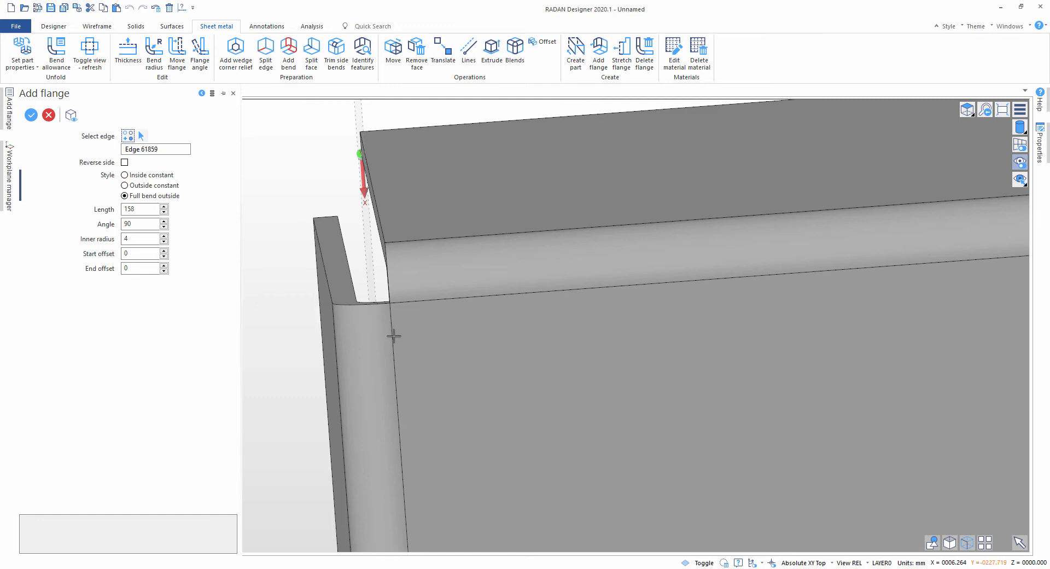
# - Compare the Outside constant and Inside constant flange styles at the same corner
pyautogui.click(131, 186)
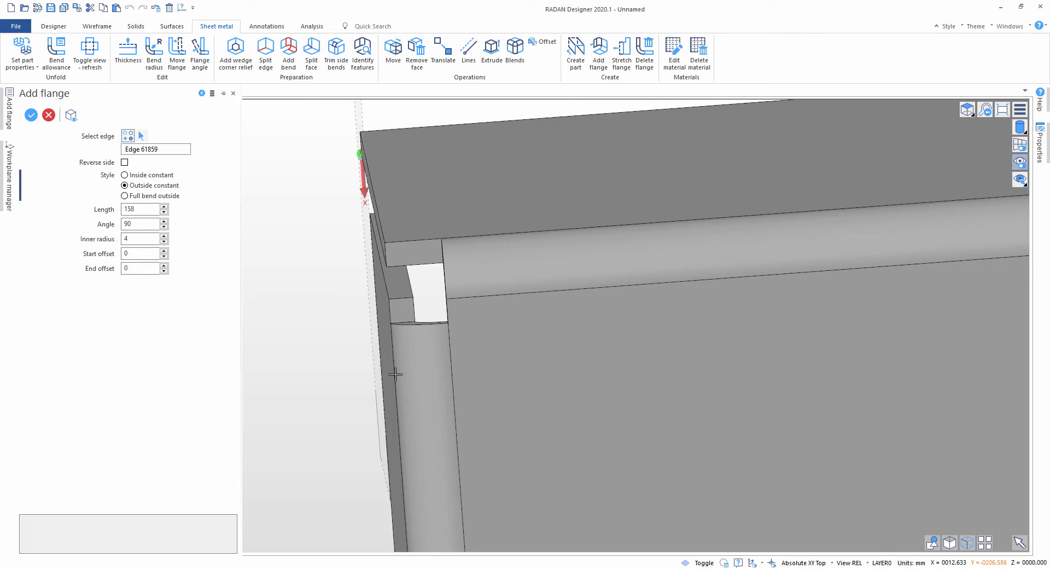
pyautogui.click(152, 175)
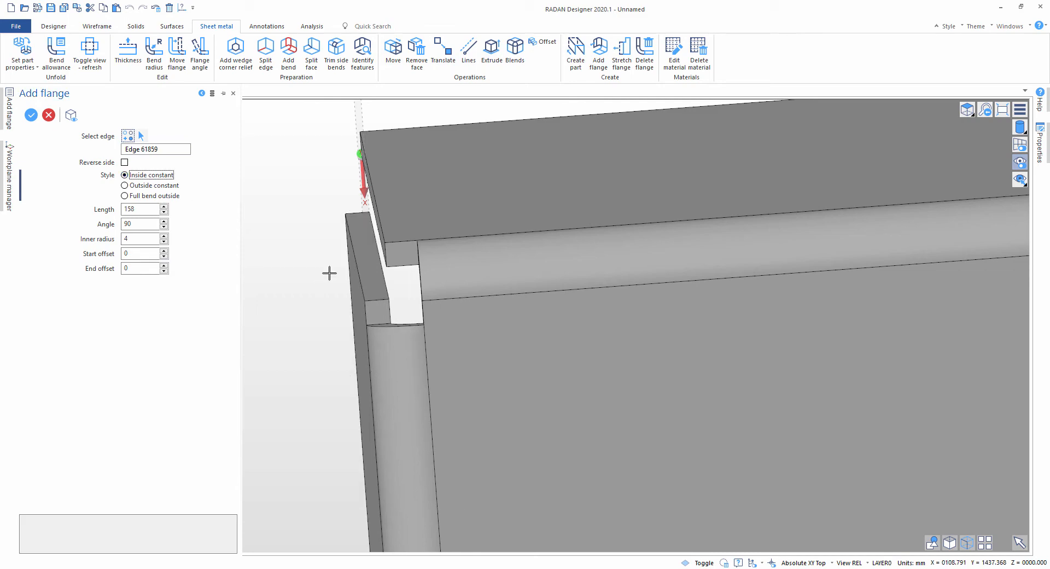
pyautogui.scroll(-2, 389, 324)
pyautogui.moveTo(389, 324); pyautogui.dragTo(357, 449, button='middle')
pyautogui.scroll(-4, 359, 450)
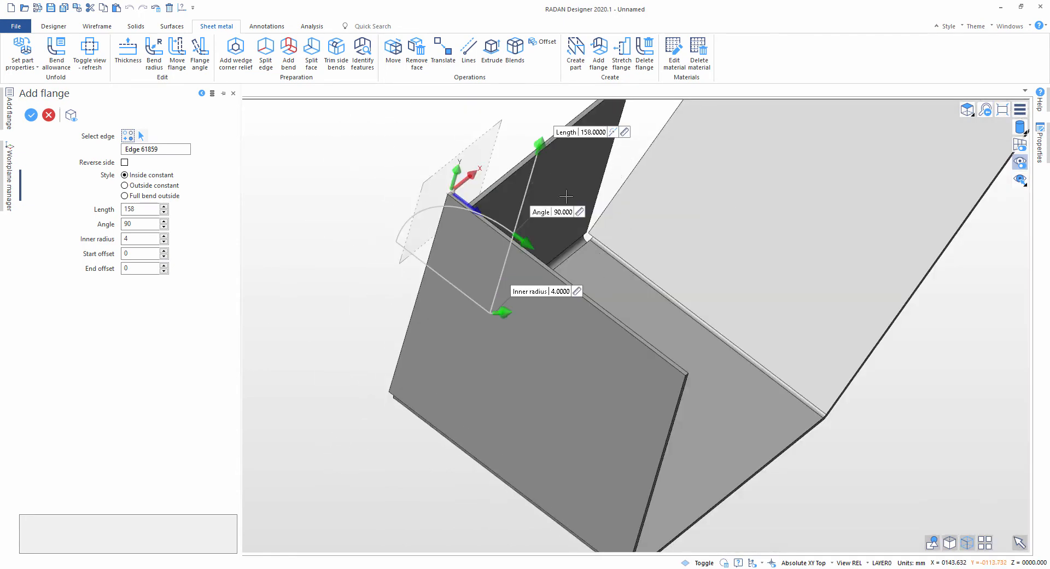
# - Set the flange style to Outside constant
pyautogui.moveTo(566, 196); pyautogui.dragTo(592, 121, button='middle')
pyautogui.scroll(4, 519, 216)
pyautogui.moveTo(529, 130); pyautogui.dragTo(481, 310, button='middle')
pyautogui.scroll(4, 514, 301)
pyautogui.scroll(-4, 490, 295)
pyautogui.click(141, 186)
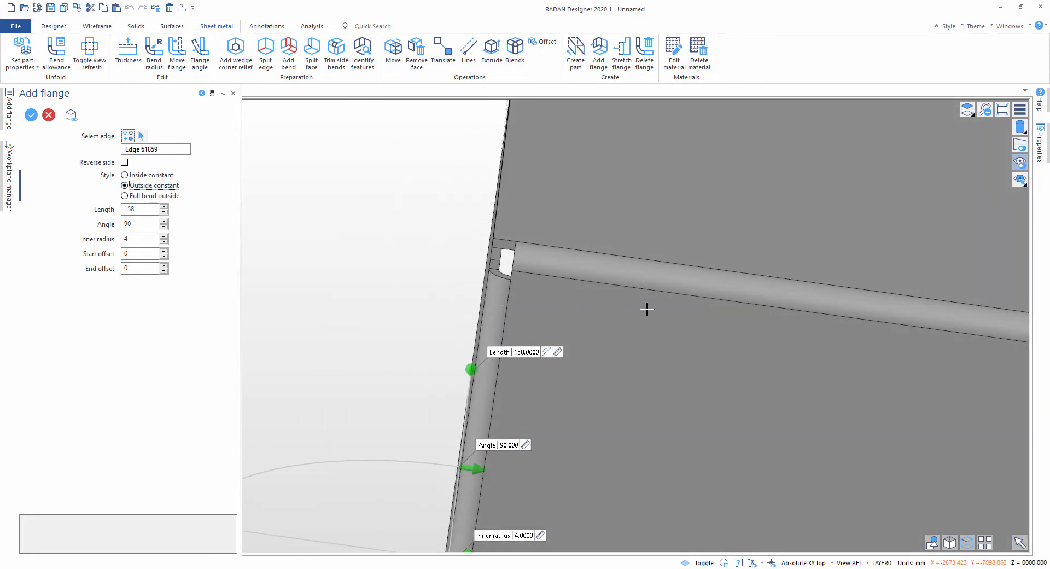
pyautogui.scroll(-3, 647, 309)
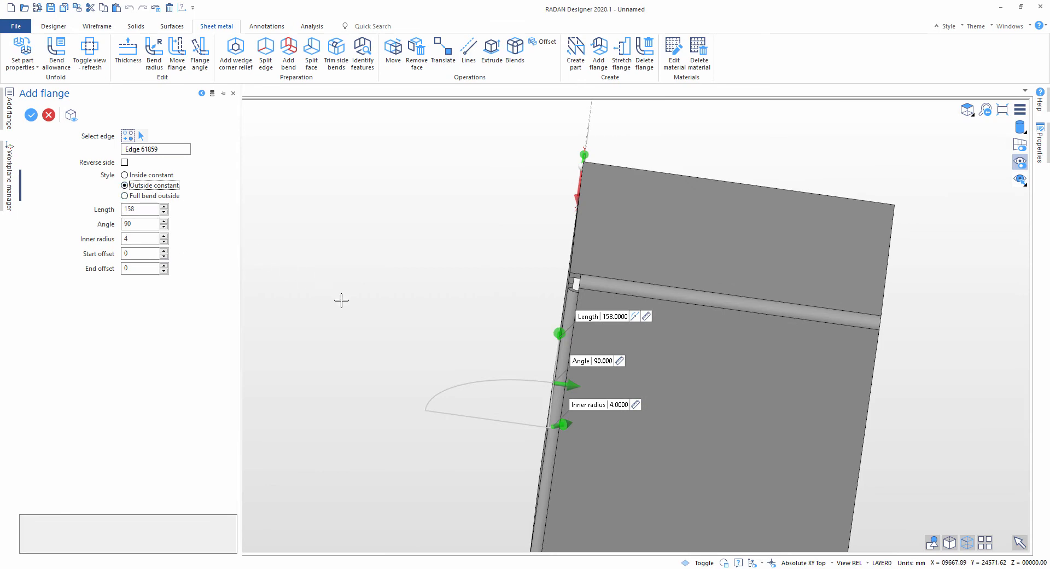
pyautogui.moveTo(683, 340); pyautogui.dragTo(733, 367, button='middle')
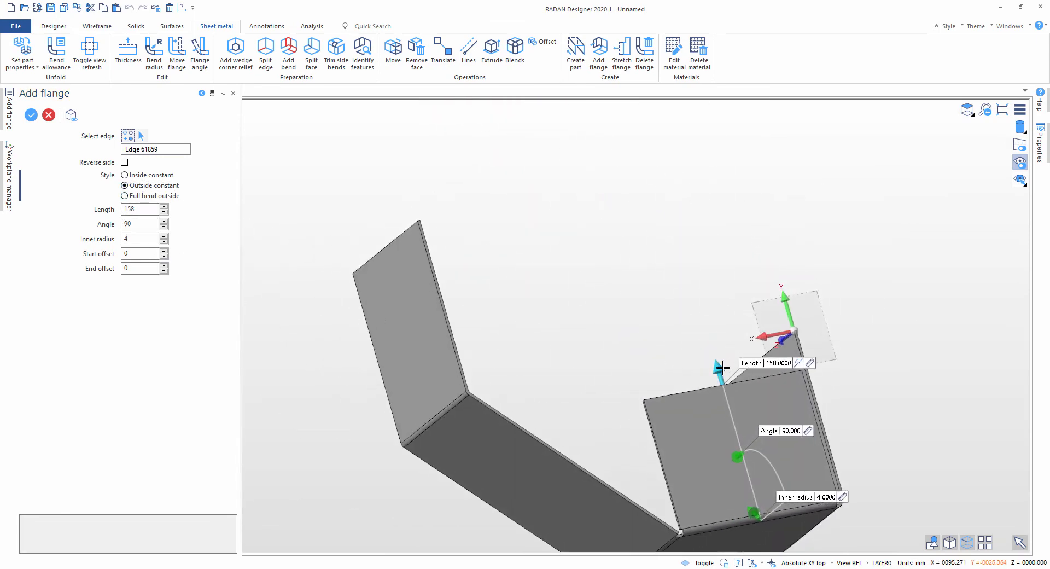
# - Lengthen the flange to 403 mm by snapping it to the far panel's upper corner, and accept the flange
pyautogui.moveTo(721, 369); pyautogui.dragTo(418, 219)
pyautogui.scroll(5, 418, 222)
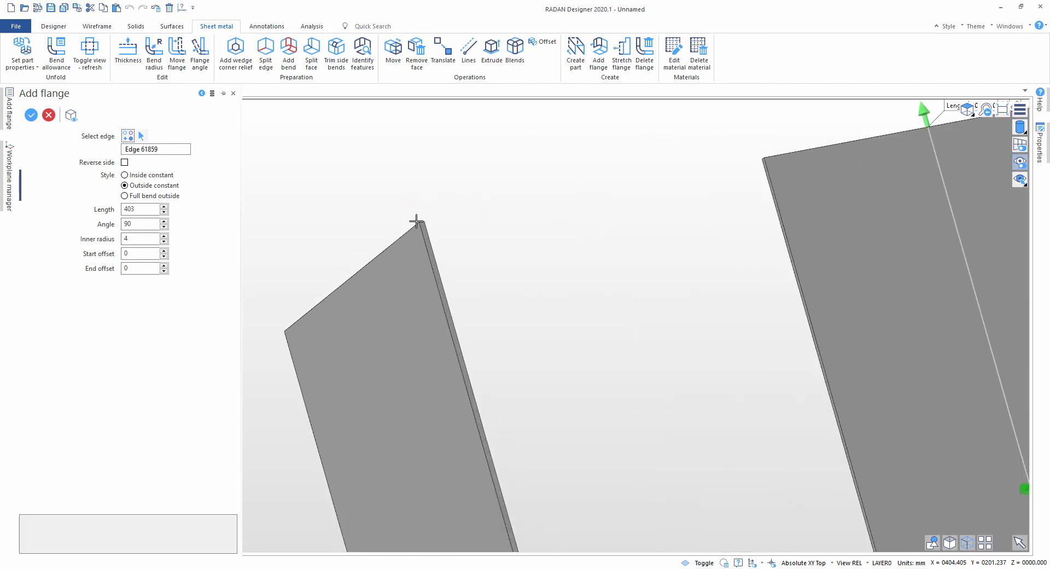
pyautogui.scroll(-5, 434, 230)
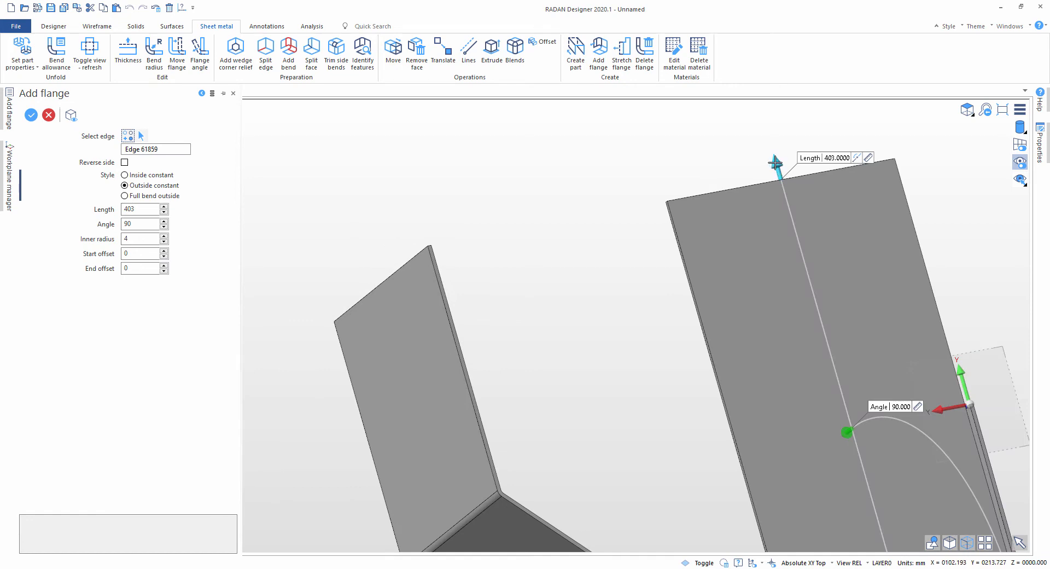
pyautogui.click(781, 170)
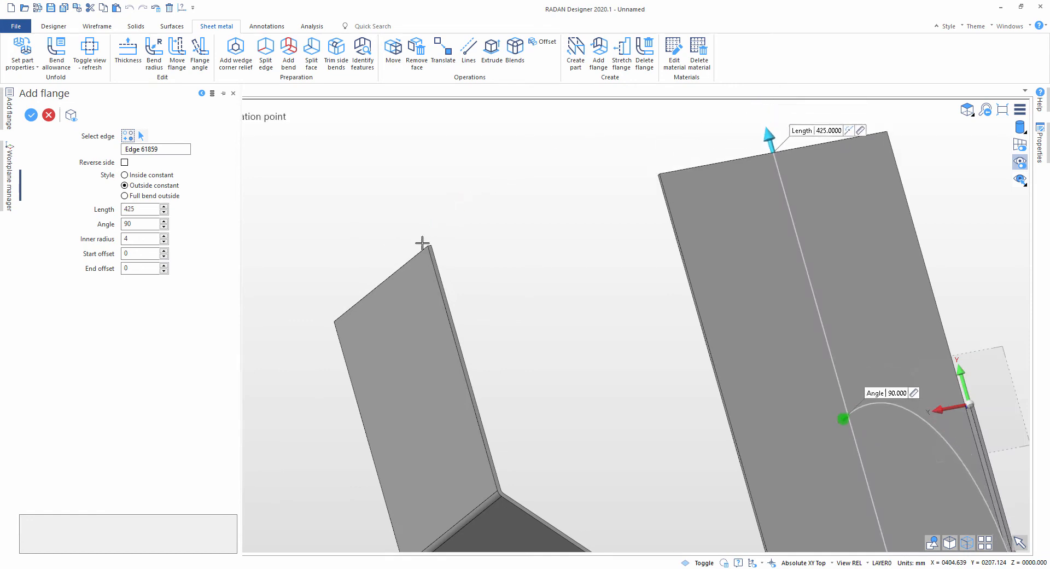
pyautogui.click(428, 247)
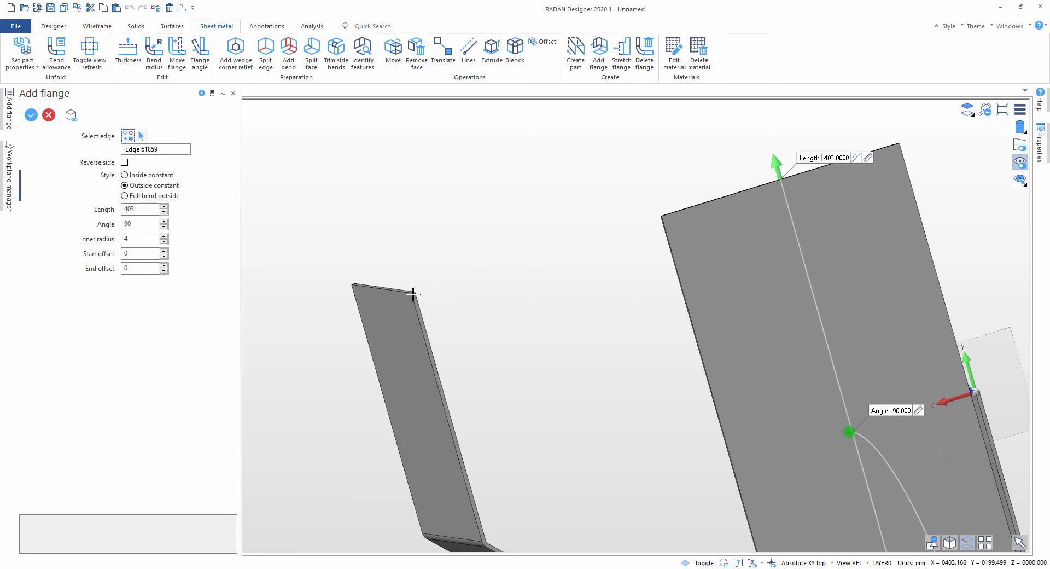
pyautogui.scroll(-5, 768, 410)
pyautogui.moveTo(768, 410); pyautogui.dragTo(720, 402, button='middle')
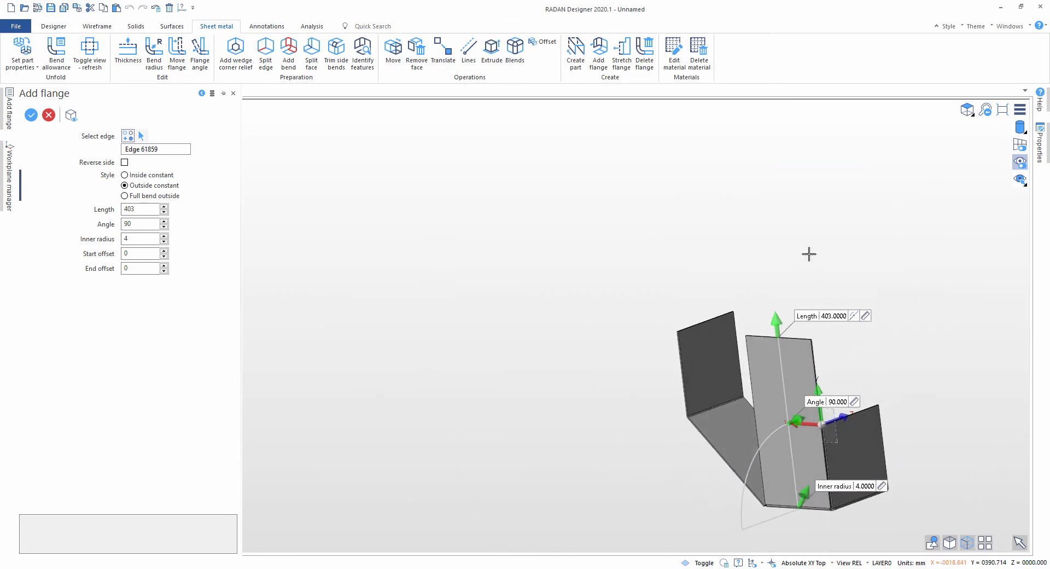
pyautogui.rightClick(810, 253)
# - Start a wireframe offset of the side edges of the two adjoining panels facing the new flange, at a distance of -6 mm
pyautogui.moveTo(811, 263); pyautogui.dragTo(755, 272, button='middle')
pyautogui.scroll(2, 819, 348)
pyautogui.scroll(2, 444, 230)
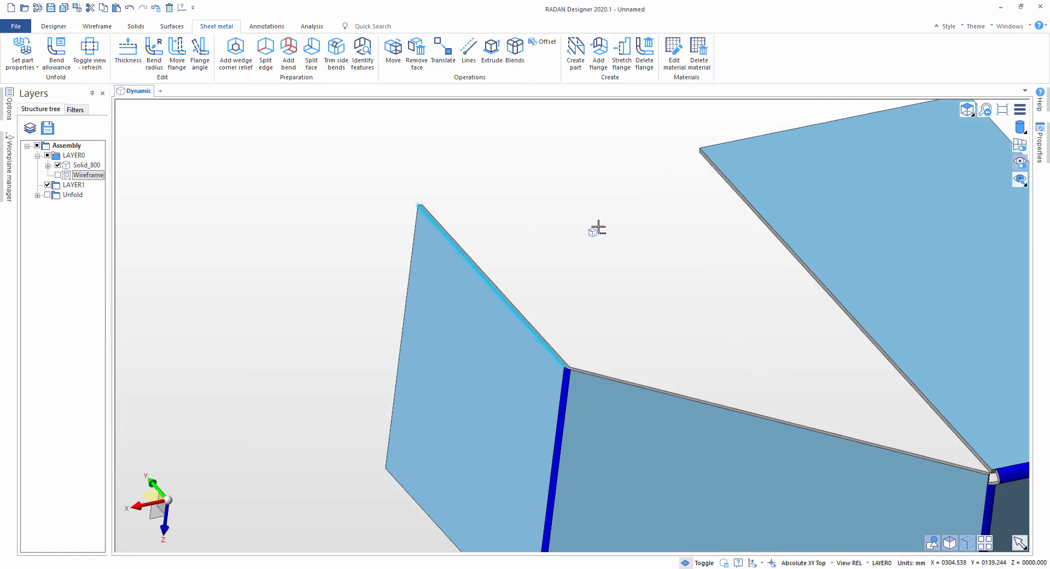
pyautogui.click(97, 26)
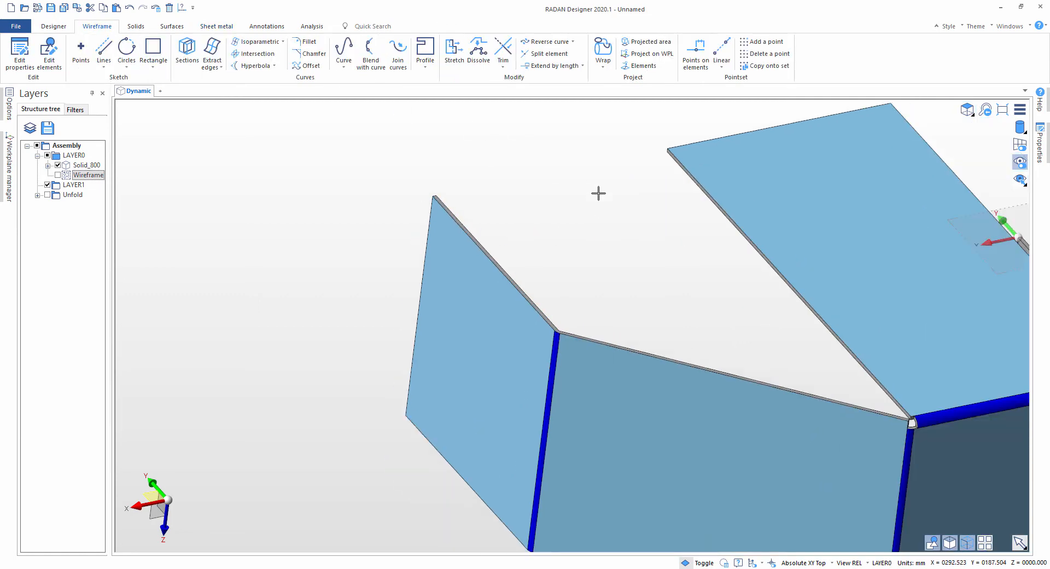
pyautogui.moveTo(598, 201); pyautogui.dragTo(493, 178, button='middle')
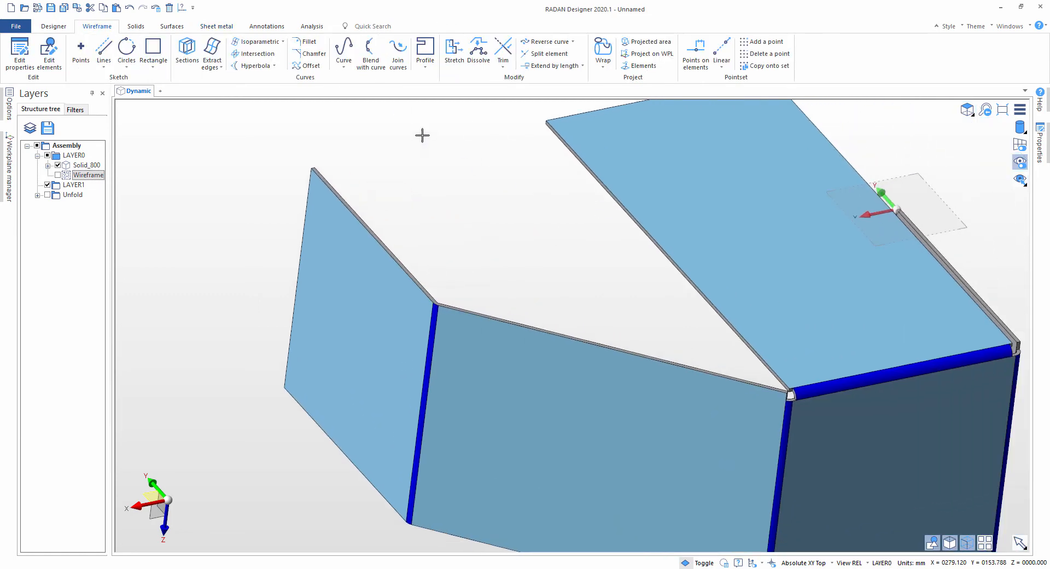
pyautogui.click(322, 66)
pyautogui.scroll(3, 417, 291)
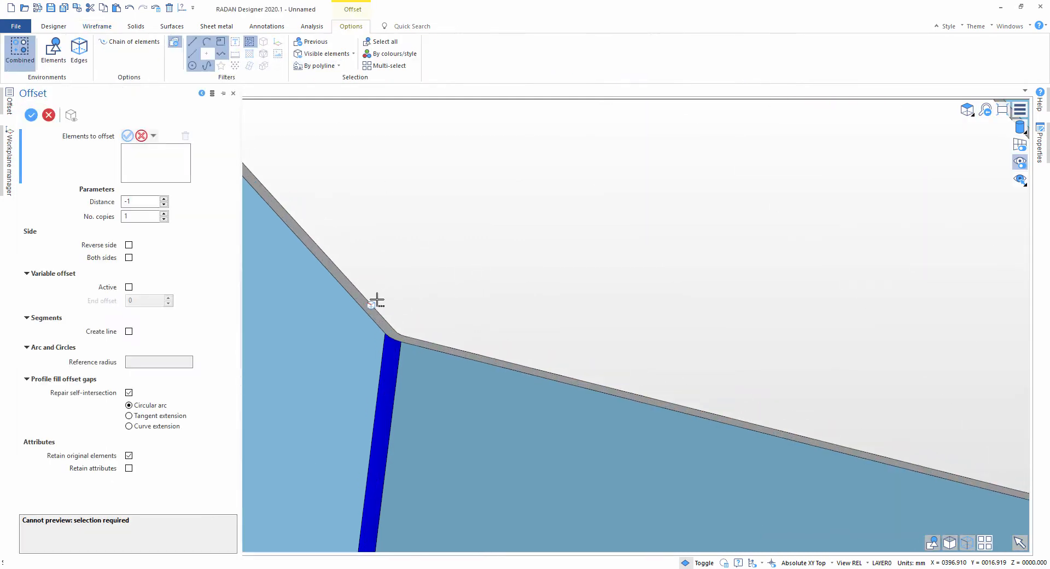
pyautogui.click(404, 314)
pyautogui.click(441, 345)
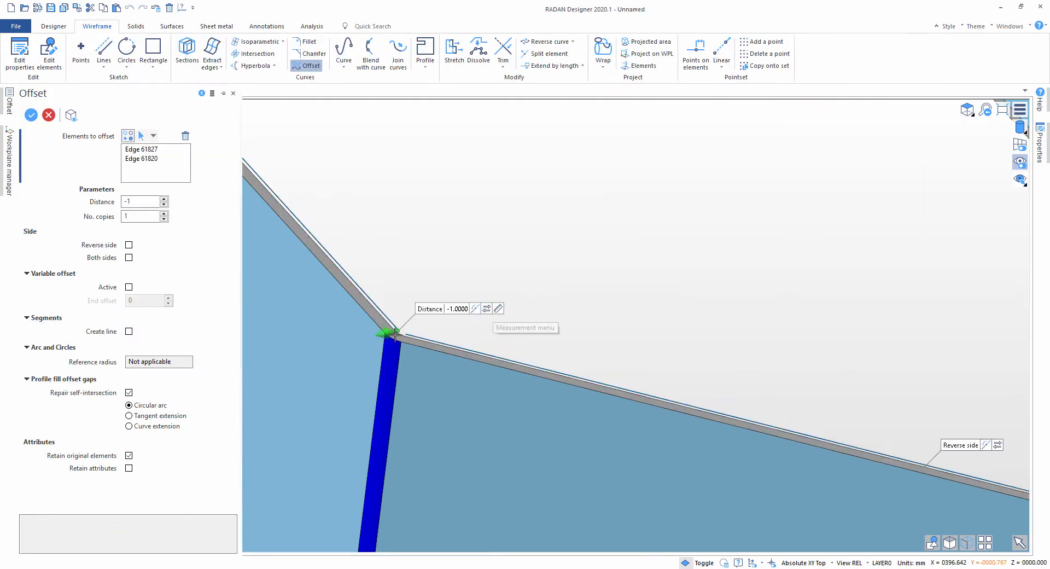
pyautogui.moveTo(387, 333); pyautogui.dragTo(414, 346)
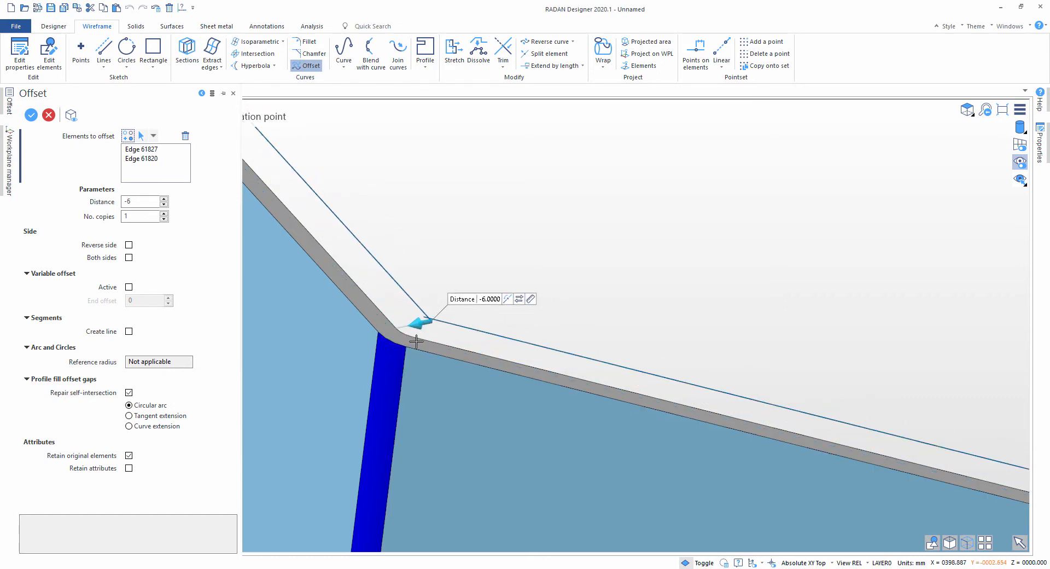
# - Inspect the offset preview along both panel edges and try a distance of -1 mm
pyautogui.scroll(-3, 622, 352)
pyautogui.scroll(-5, 711, 348)
pyautogui.scroll(6, 858, 397)
pyautogui.scroll(-3, 700, 349)
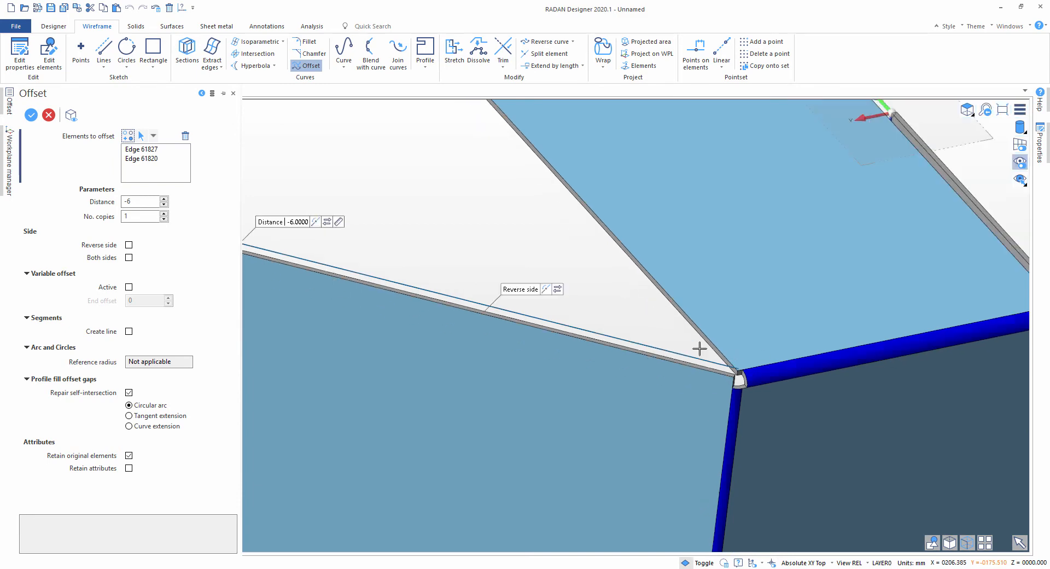
pyautogui.moveTo(699, 350); pyautogui.dragTo(656, 373, button='middle')
pyautogui.scroll(-2, 372, 303)
pyautogui.moveTo(422, 307); pyautogui.dragTo(588, 276, button='middle')
pyautogui.scroll(5, 492, 290)
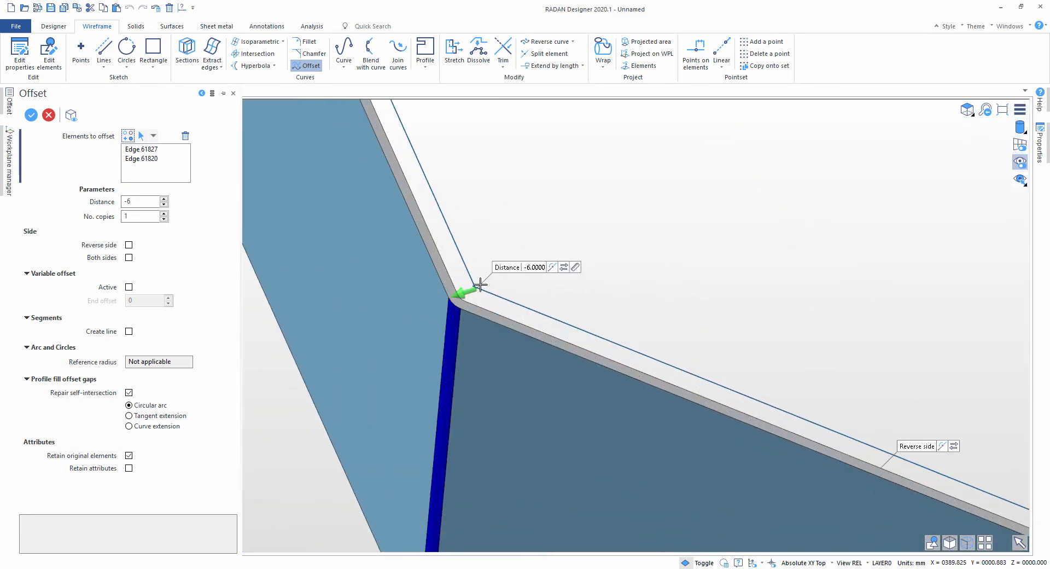
pyautogui.moveTo(452, 294); pyautogui.dragTo(440, 302)
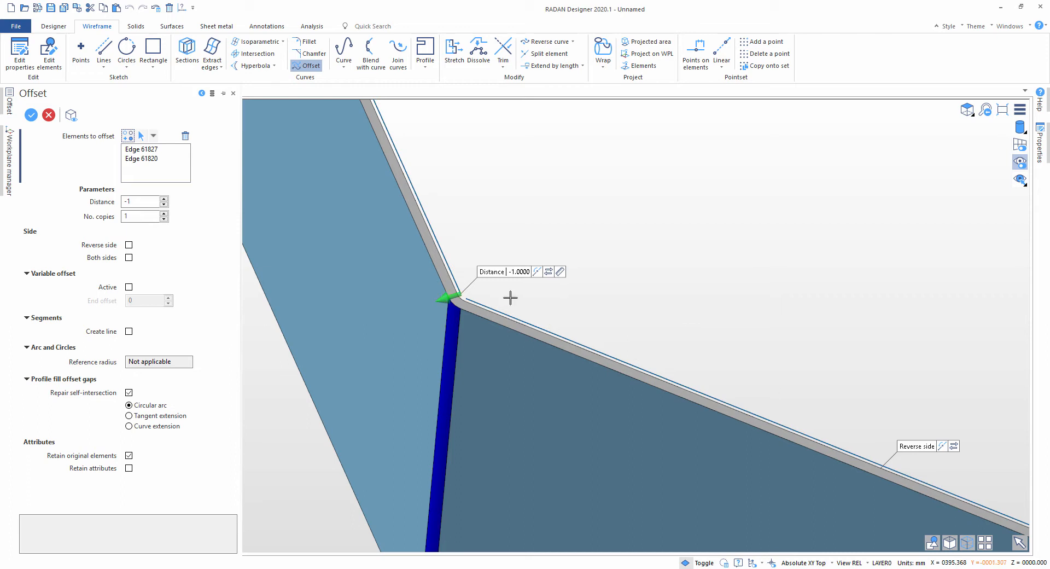
# - Set the offset distance to -2 mm, create the two offset lines and leave the Offset command
pyautogui.scroll(3, 451, 299)
pyautogui.moveTo(452, 299); pyautogui.dragTo(449, 300)
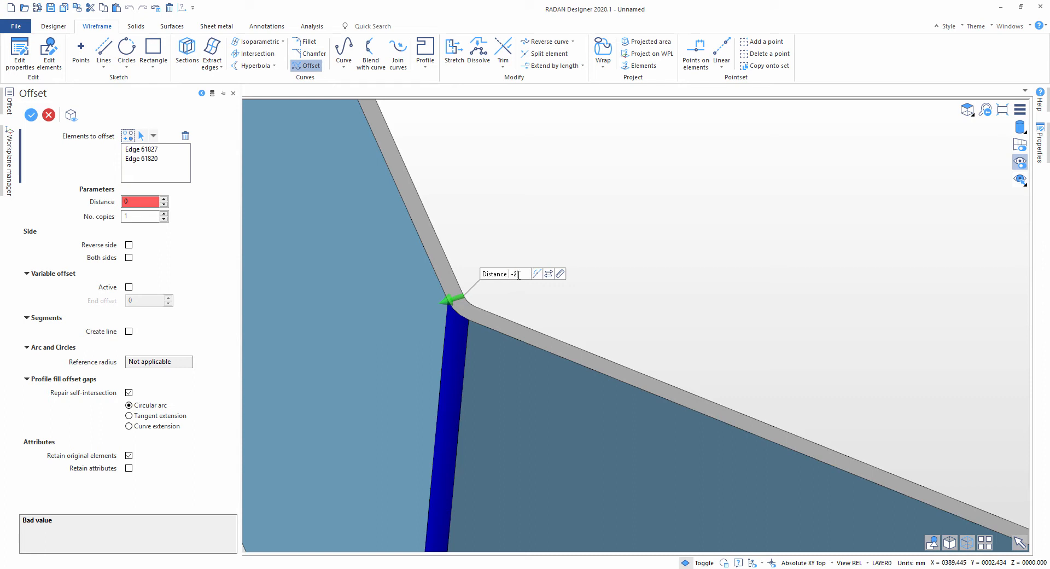
pyautogui.press('Return')
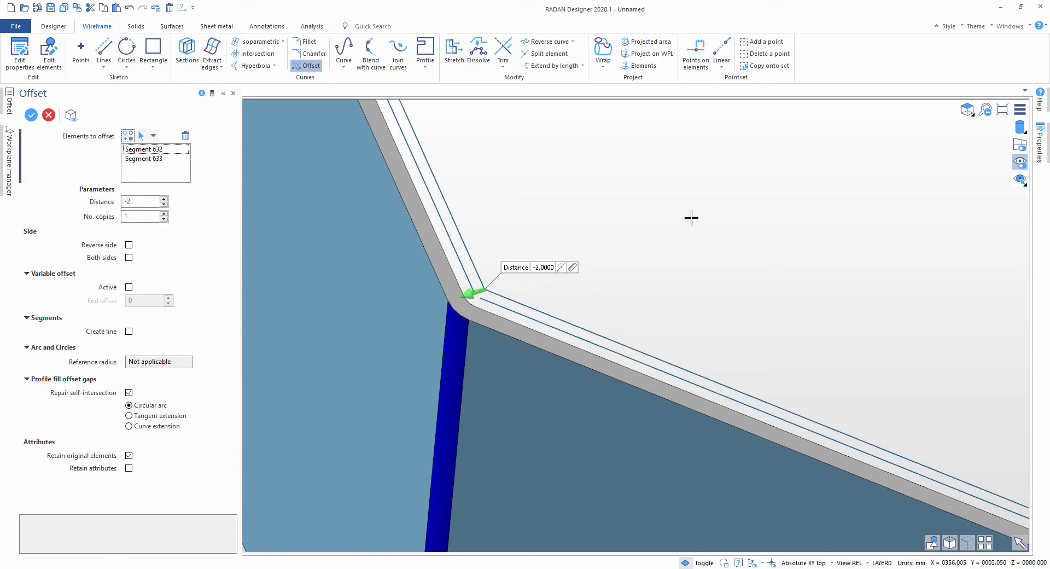
pyautogui.press('Escape')
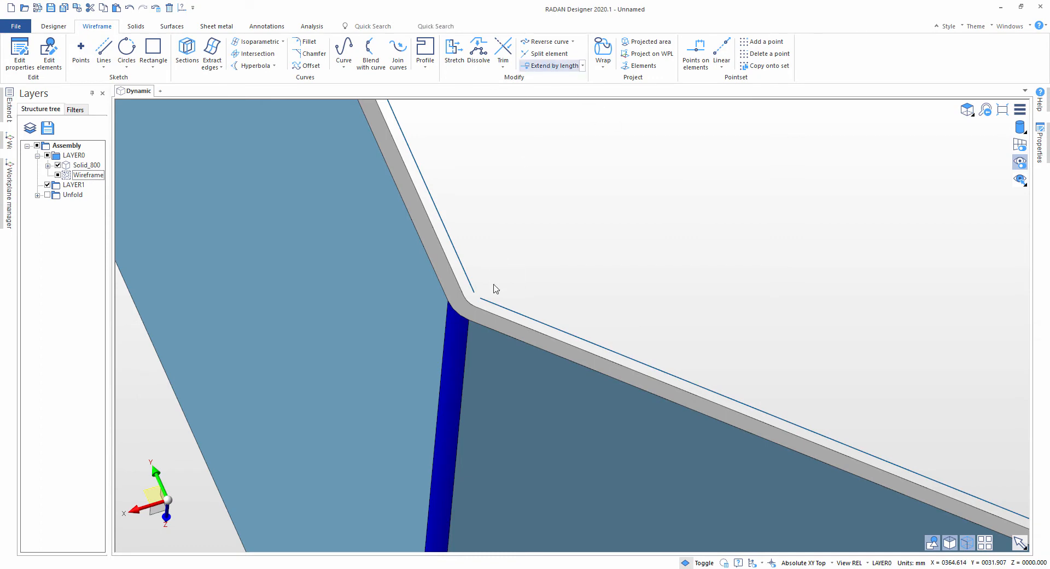
# - Extend both offset lines at their shared corner by an additional 1.5307 mm as segments so that they cross
pyautogui.click(552, 66)
pyautogui.click(485, 298)
pyautogui.moveTo(463, 290); pyautogui.dragTo(471, 296)
pyautogui.middleClick(489, 239)
pyautogui.scroll(4, 474, 298)
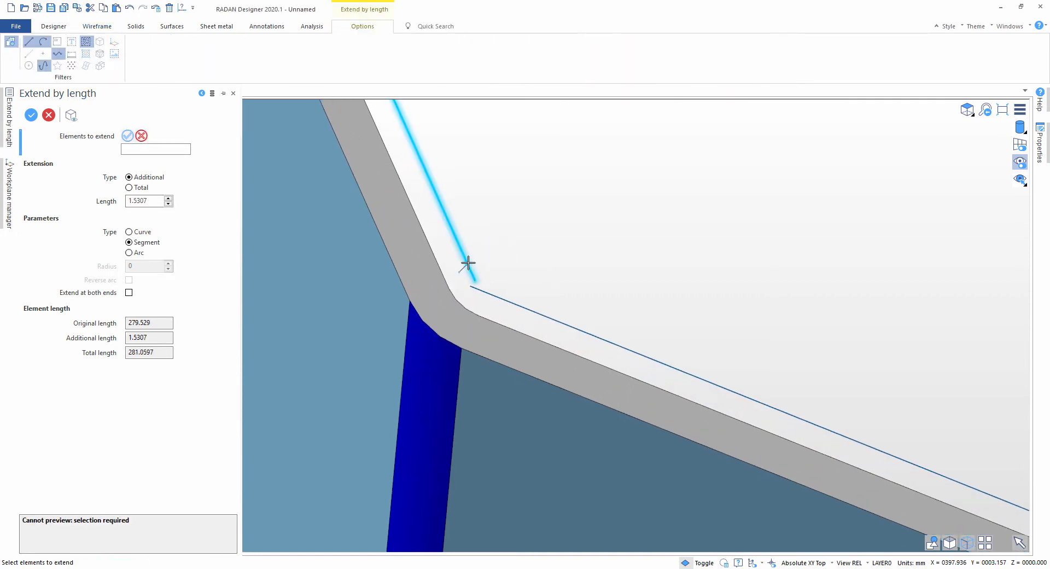
pyautogui.click(472, 266)
pyautogui.middleClick(629, 243)
pyautogui.scroll(-5, 605, 284)
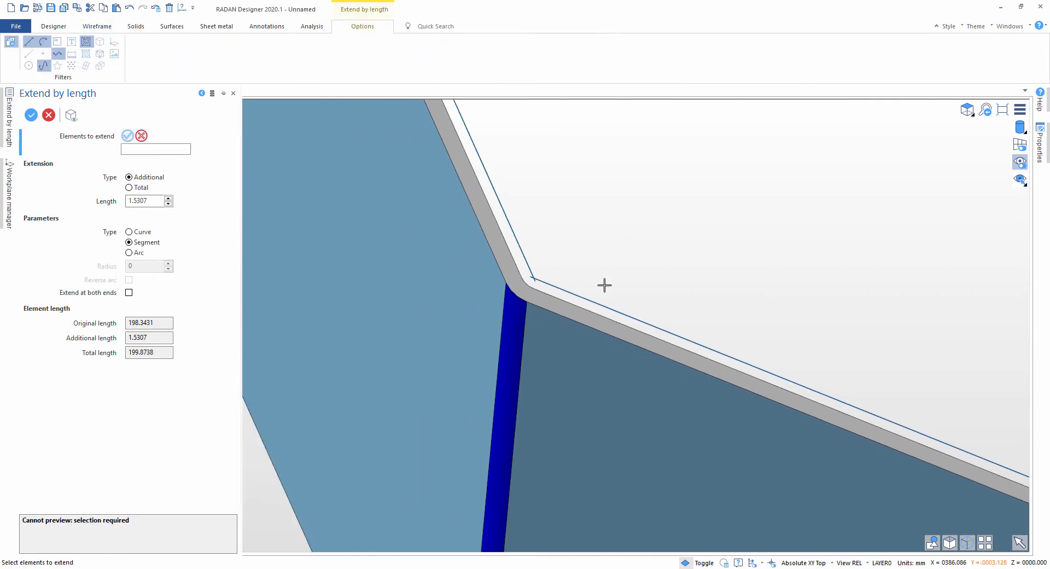
# - Leave Extend by length and draw a segment from the offset line's outer end to the new flange's facing free corner
pyautogui.moveTo(731, 210); pyautogui.dragTo(673, 308, button='middle')
pyautogui.press('Escape')
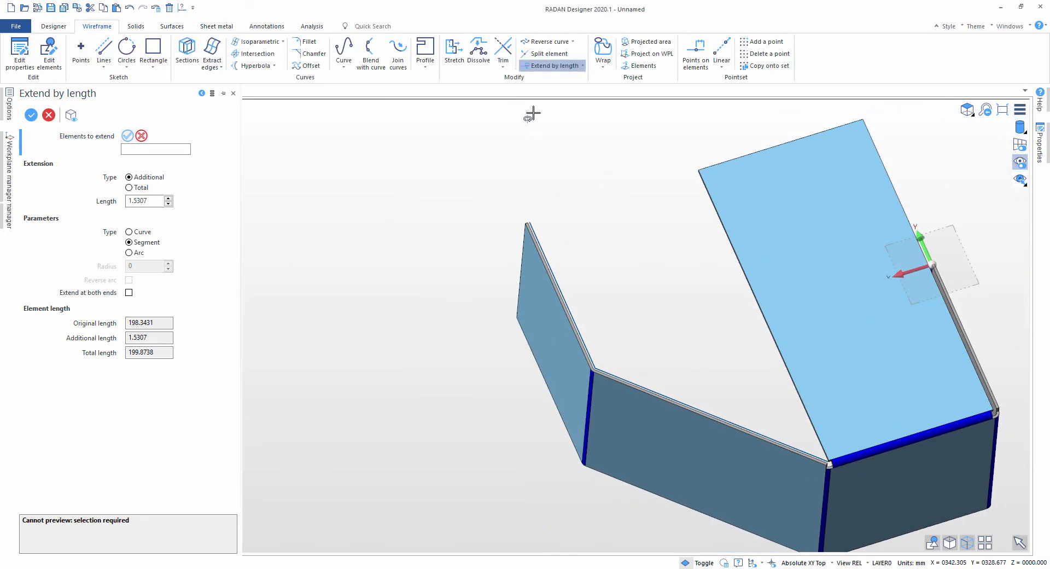
pyautogui.click(216, 28)
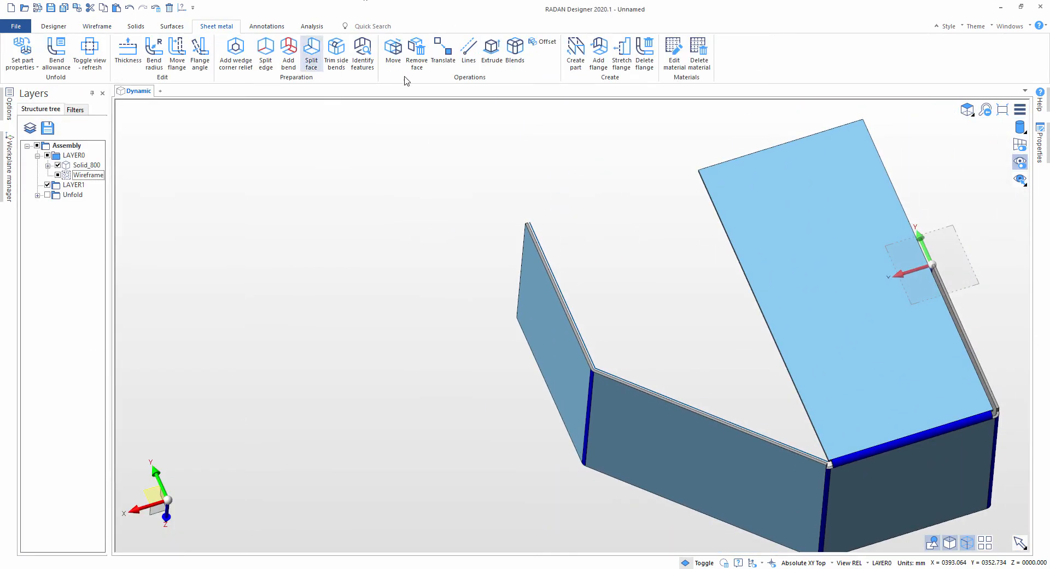
pyautogui.click(468, 52)
pyautogui.scroll(5, 562, 215)
pyautogui.click(532, 228)
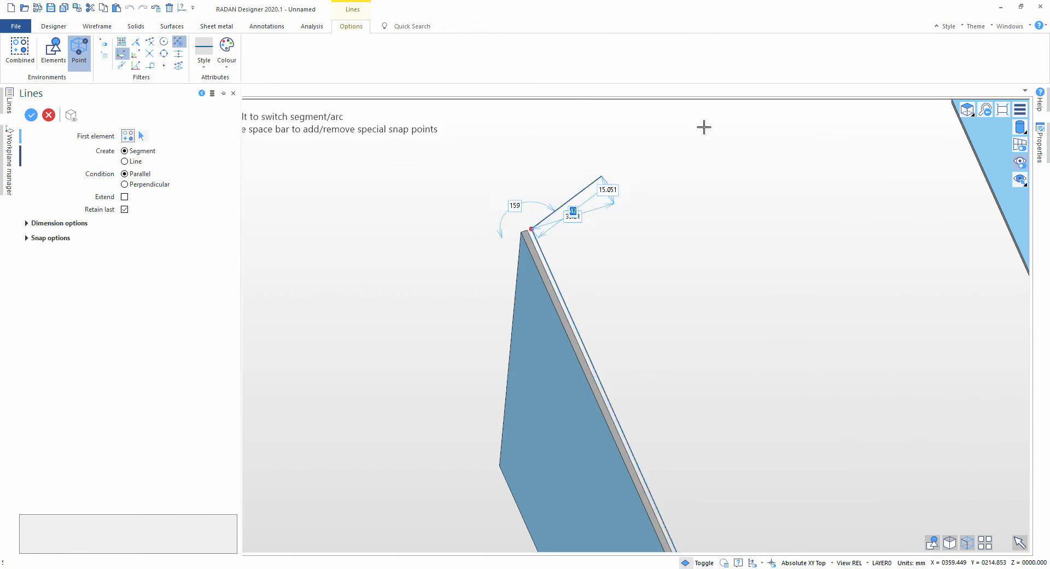
pyautogui.scroll(-4, 766, 122)
pyautogui.scroll(3, 821, 109)
pyautogui.scroll(4, 806, 100)
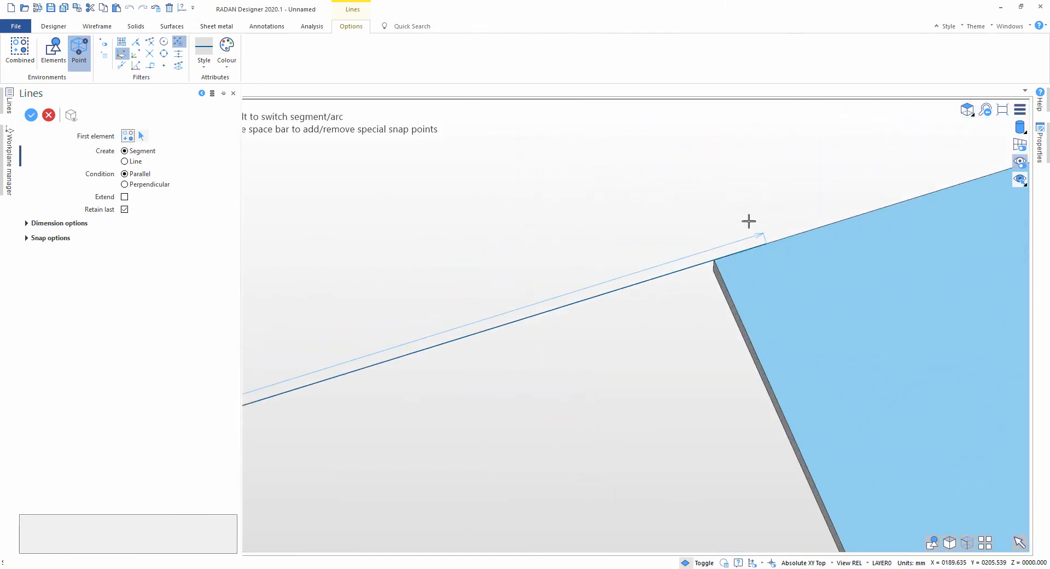
pyautogui.click(716, 257)
pyautogui.scroll(-5, 666, 260)
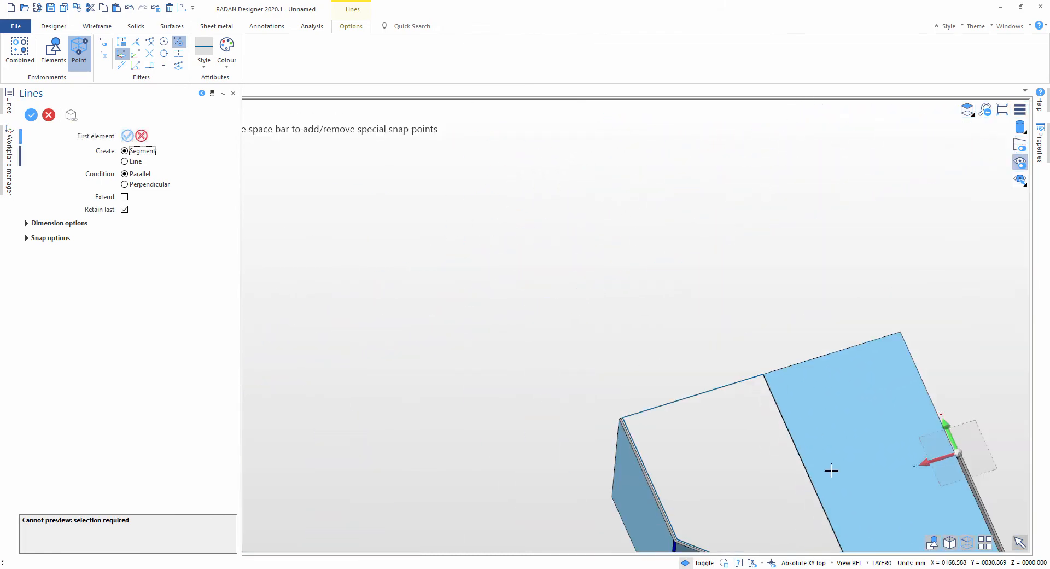
# - Draw a segment about 5 mm long from the flange's corner beside its bend, across the second offset line, closing the profile
pyautogui.scroll(5, 714, 322)
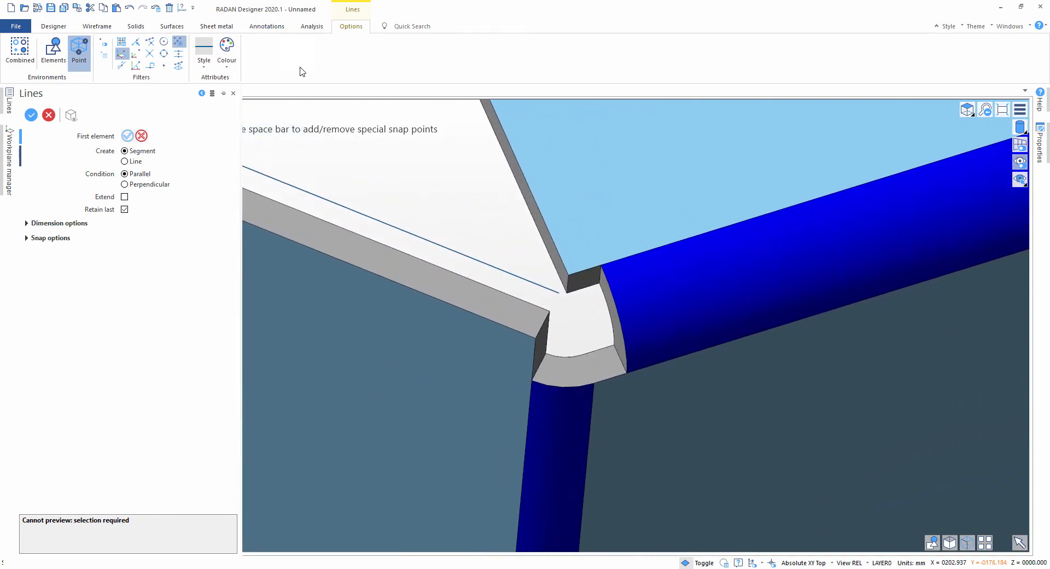
pyautogui.press('Escape')
pyautogui.click(470, 50)
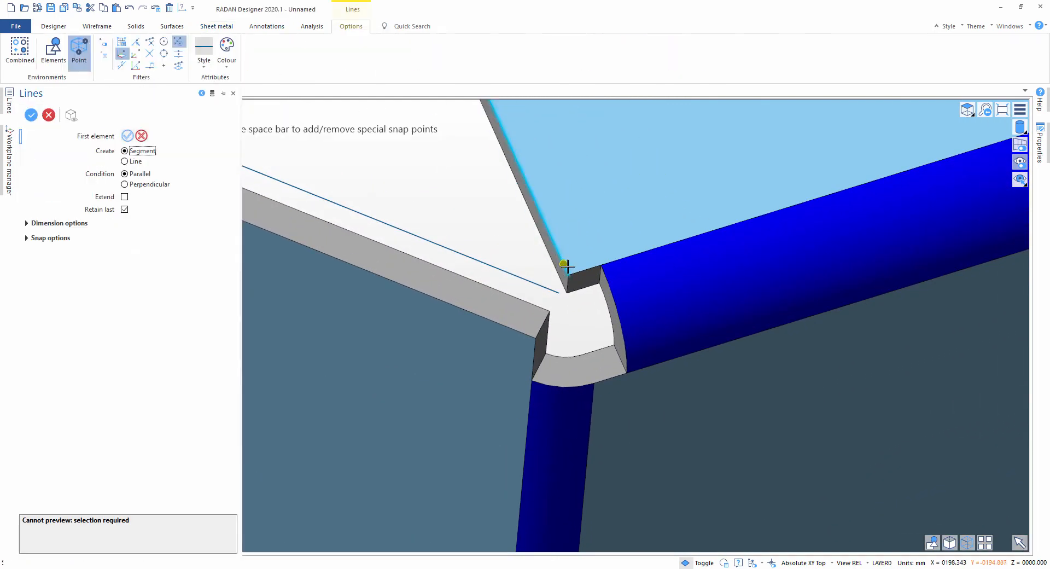
pyautogui.click(570, 272)
pyautogui.click(513, 290)
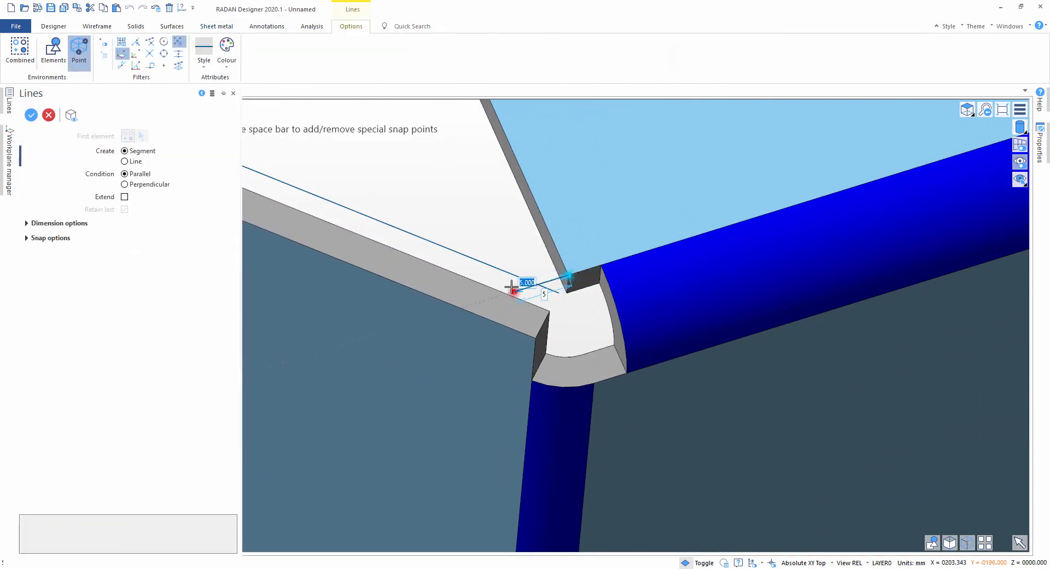
pyautogui.rightClick(497, 200)
pyautogui.scroll(-2, 497, 199)
pyautogui.press('Escape')
pyautogui.scroll(-6, 454, 208)
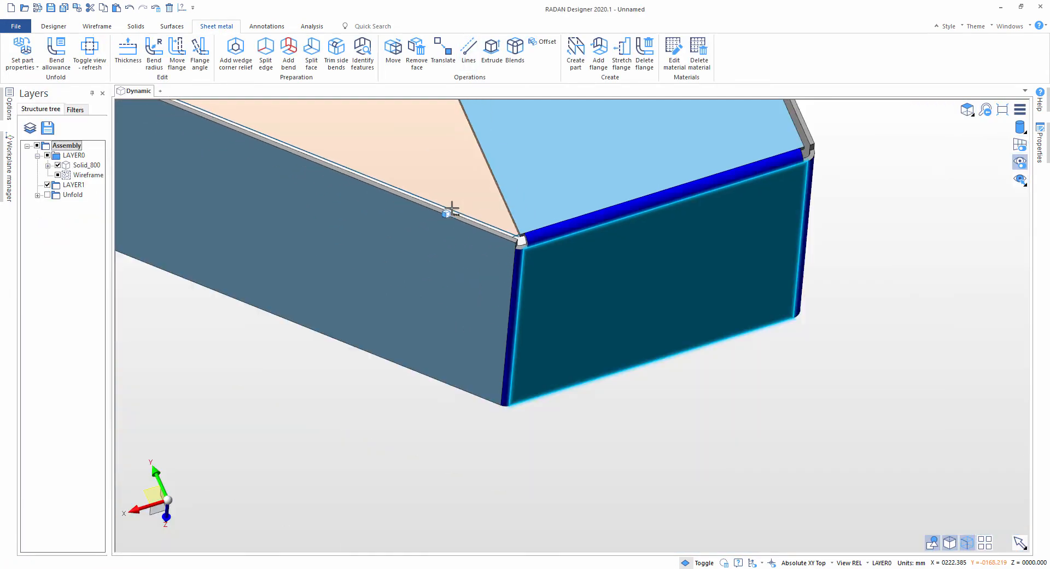
pyautogui.scroll(-1, 448, 156)
# - Try to extrude the closed profile face by entity, using the new flange's inner face as the reference element
pyautogui.moveTo(448, 156); pyautogui.dragTo(577, 390, button='middle')
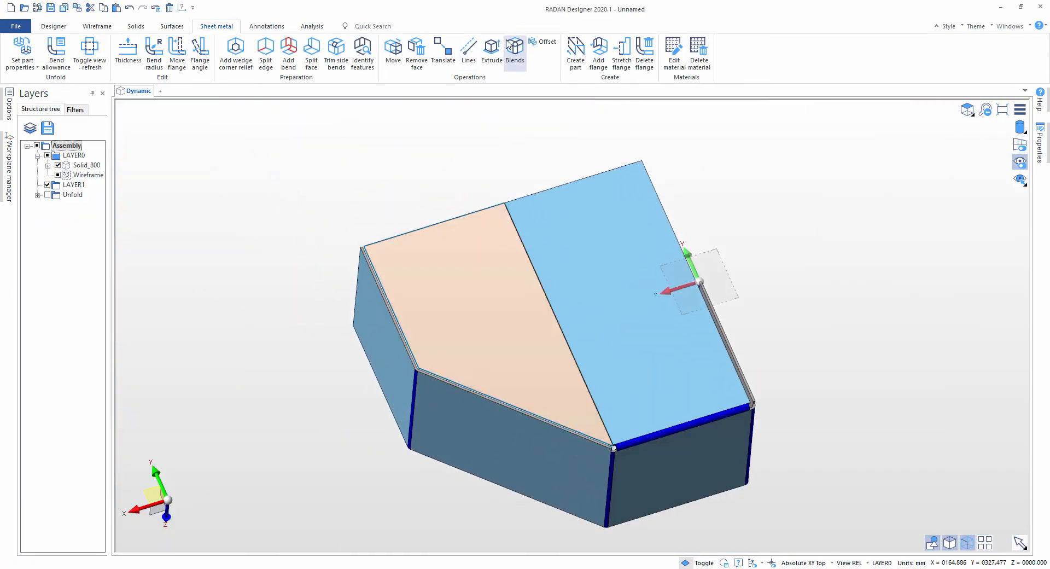
pyautogui.click(486, 44)
pyautogui.click(471, 264)
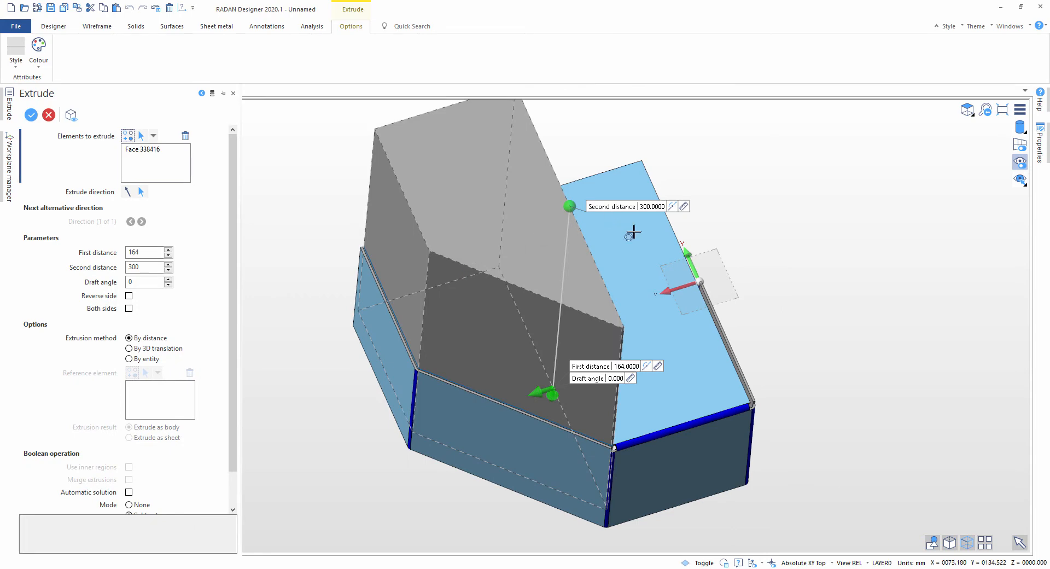
pyautogui.moveTo(471, 265); pyautogui.dragTo(740, 255, button='middle')
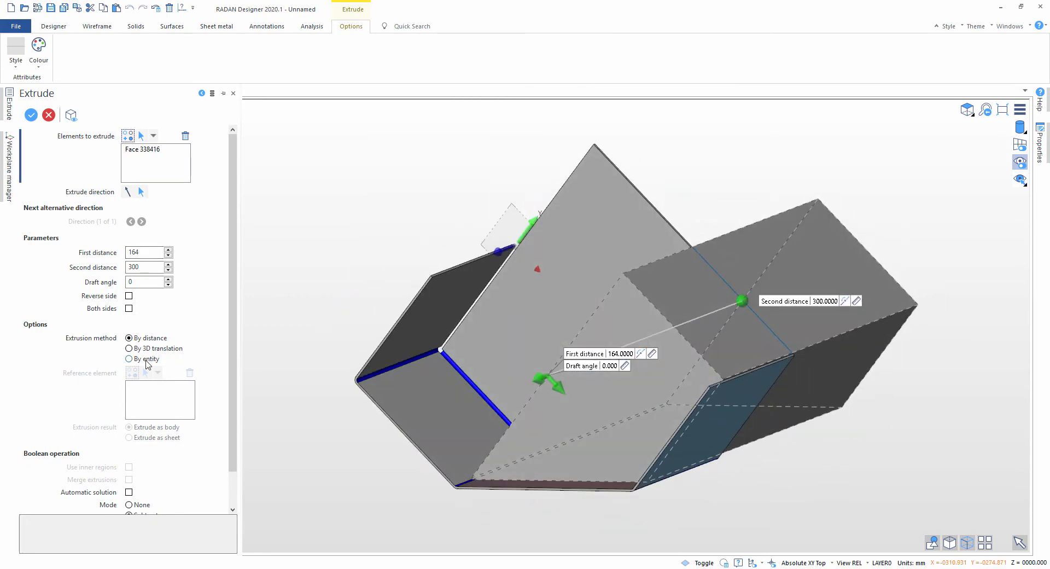
pyautogui.click(147, 359)
pyautogui.click(605, 276)
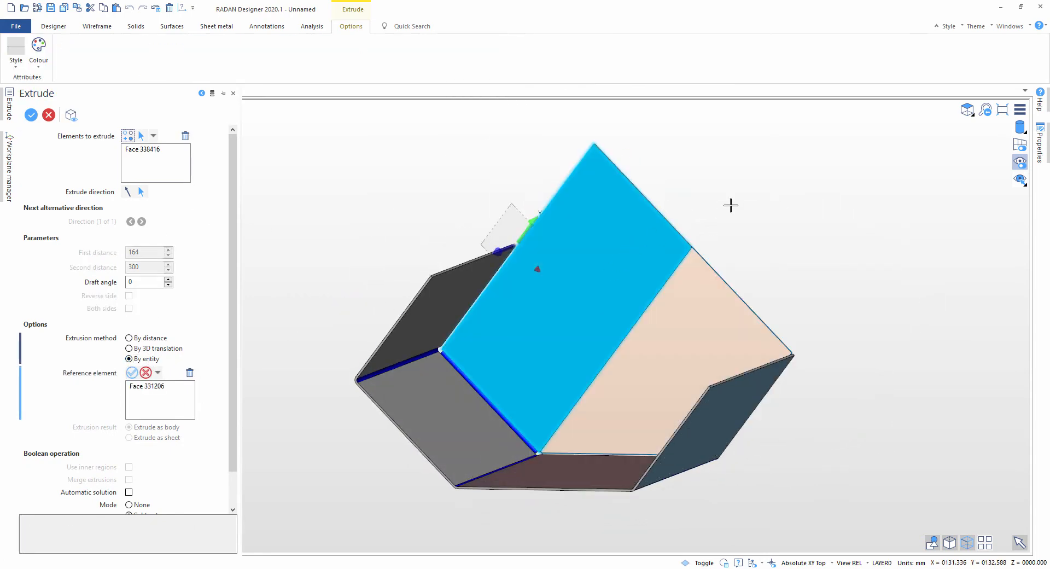
pyautogui.rightClick(752, 181)
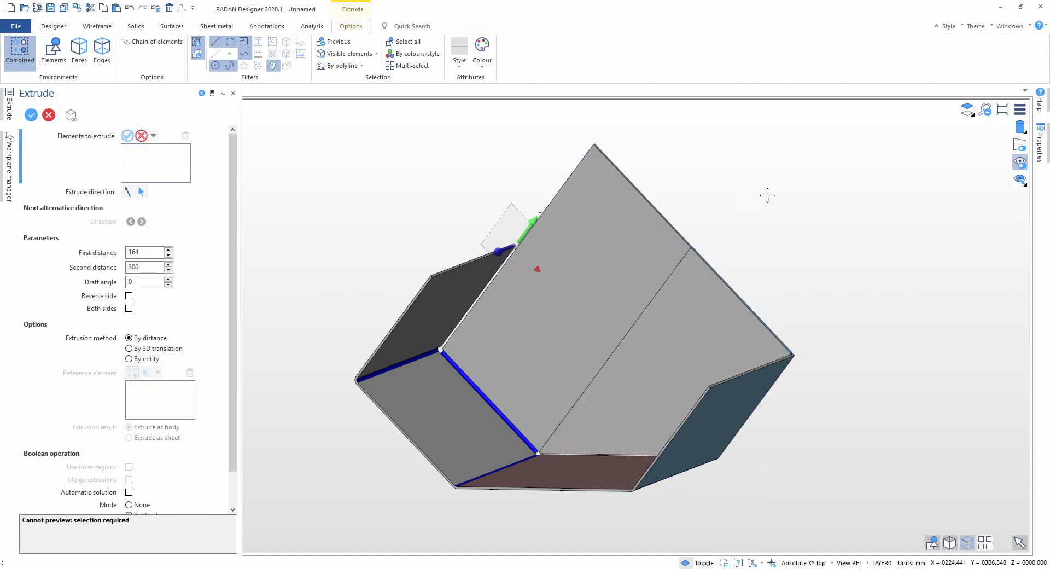
pyautogui.rightClick(766, 195)
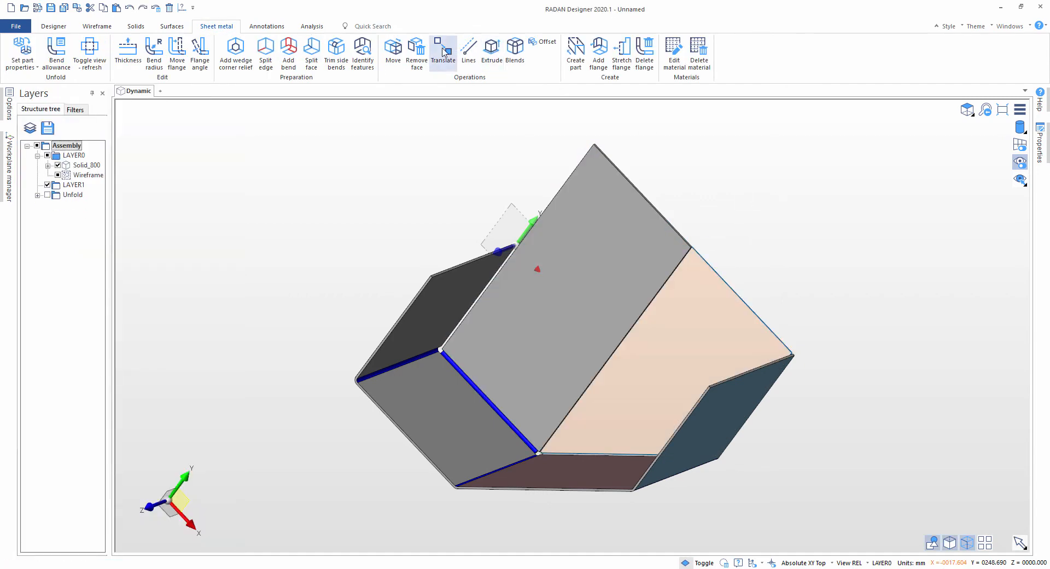
# - Extrude the closed profile face by entity in Unite mode, with the new flange's inner face as the reference element
pyautogui.click(491, 51)
pyautogui.click(678, 322)
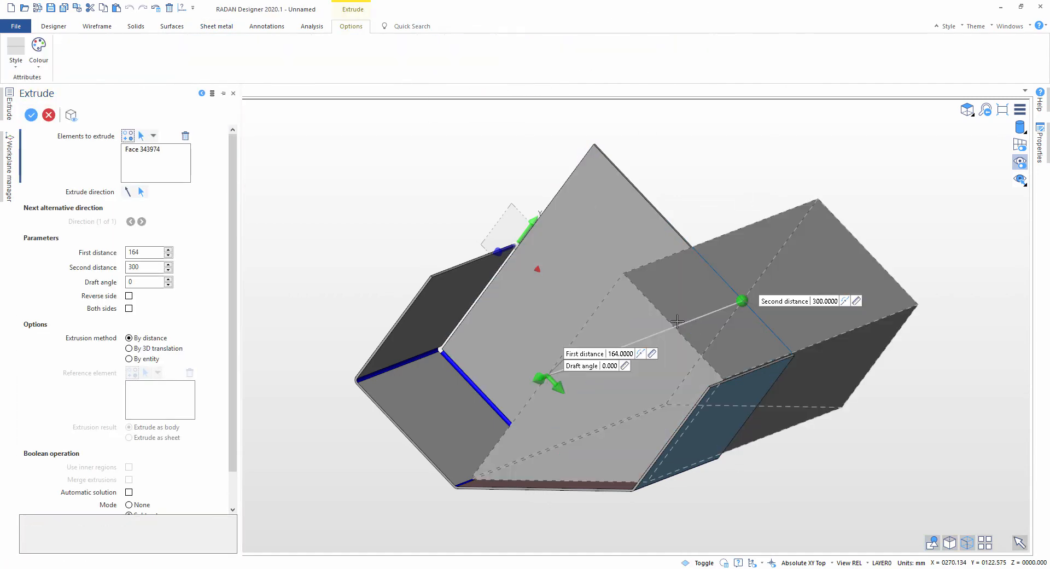
pyautogui.click(145, 359)
pyautogui.scroll(-1, 115, 480)
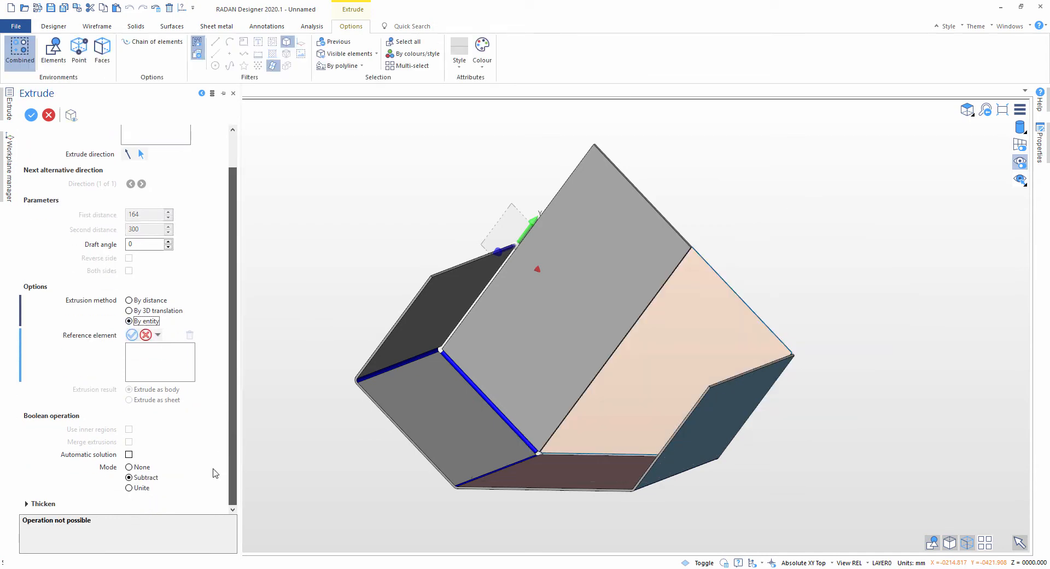
pyautogui.click(130, 488)
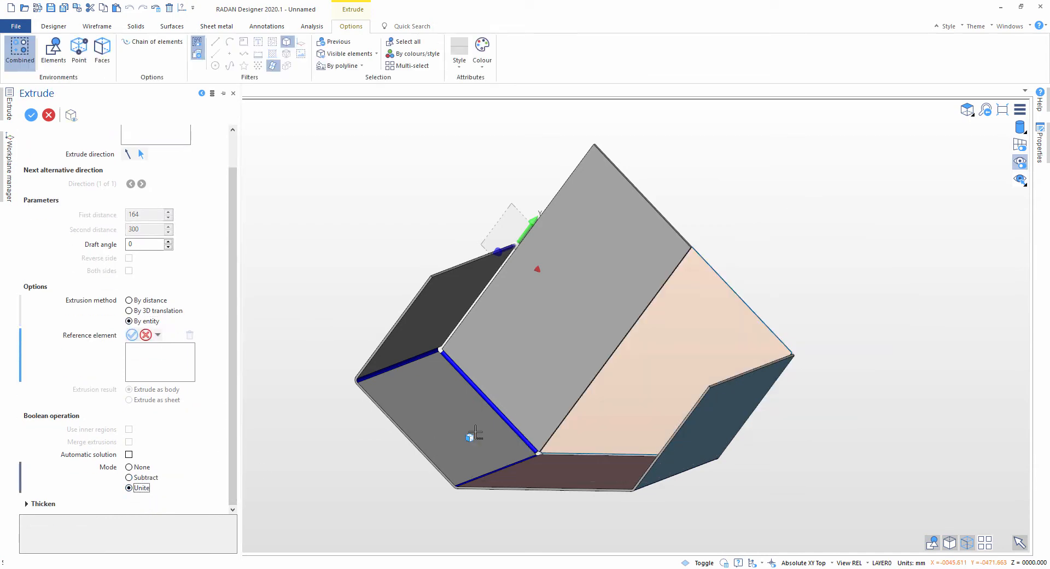
pyautogui.click(607, 290)
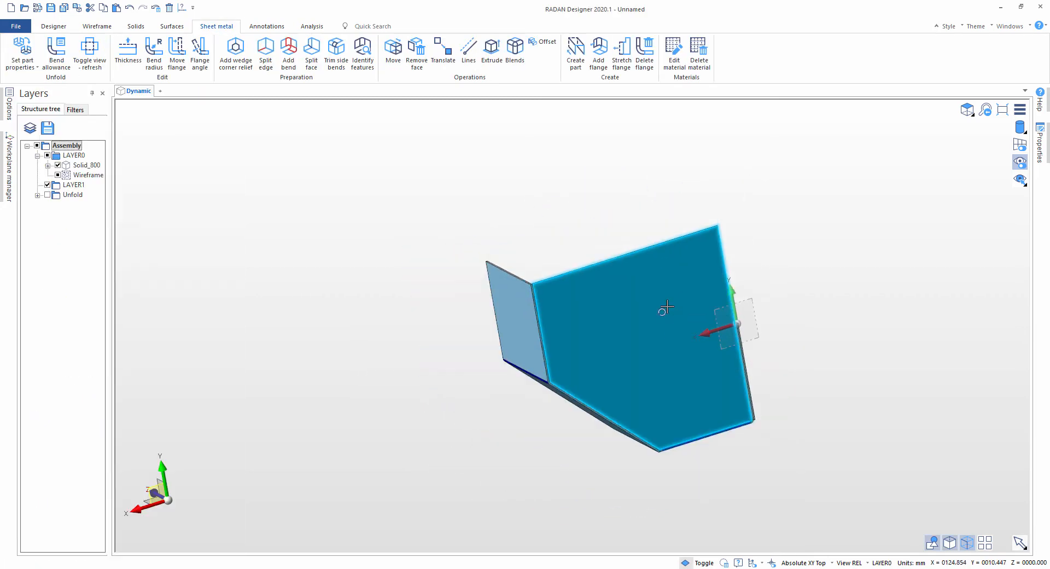
# - Inspect the part's unfolded flat pattern with the enlarged flange and return to the folded view
pyautogui.moveTo(666, 308); pyautogui.dragTo(542, 298, button='middle')
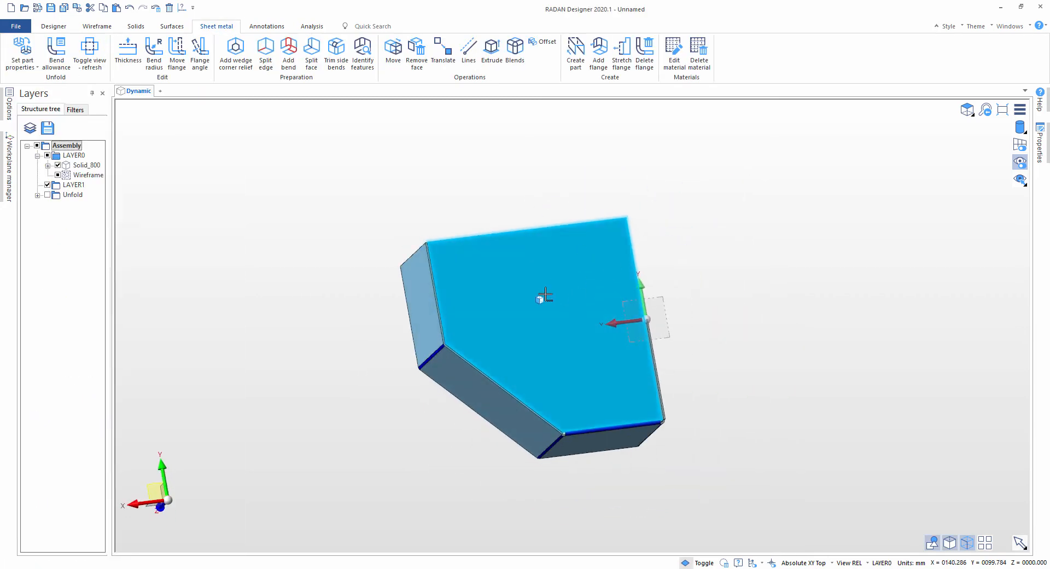
pyautogui.click(83, 50)
pyautogui.scroll(-3, 541, 320)
pyautogui.moveTo(568, 364); pyautogui.dragTo(767, 371, button='middle')
pyautogui.scroll(1, 564, 340)
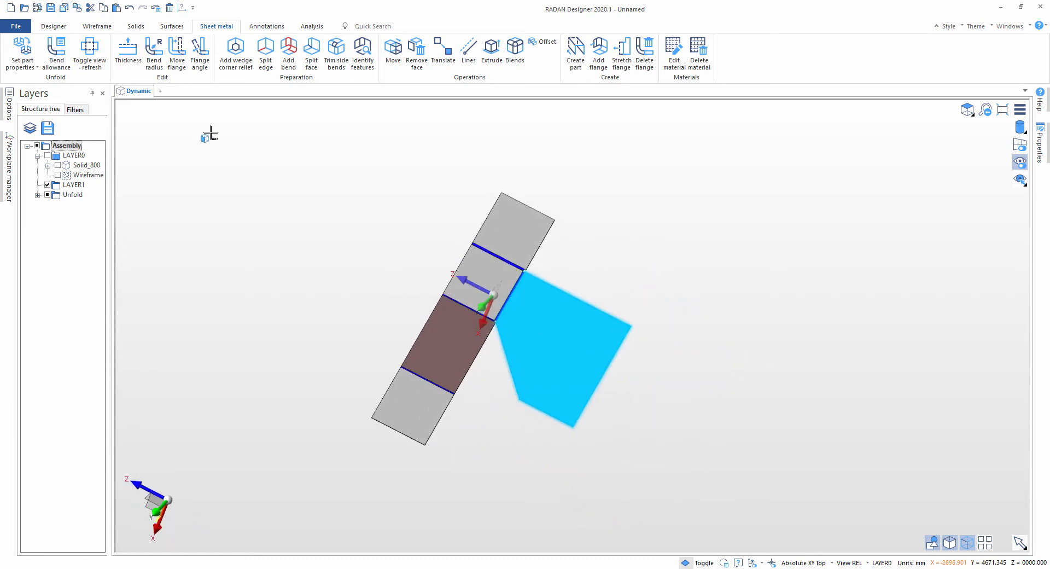
pyautogui.click(90, 49)
# - Start Stretch flange on the end panel's edge facing the enlarged flange and pull it back to a distance of -34 mm
pyautogui.moveTo(465, 306); pyautogui.dragTo(465, 265, button='middle')
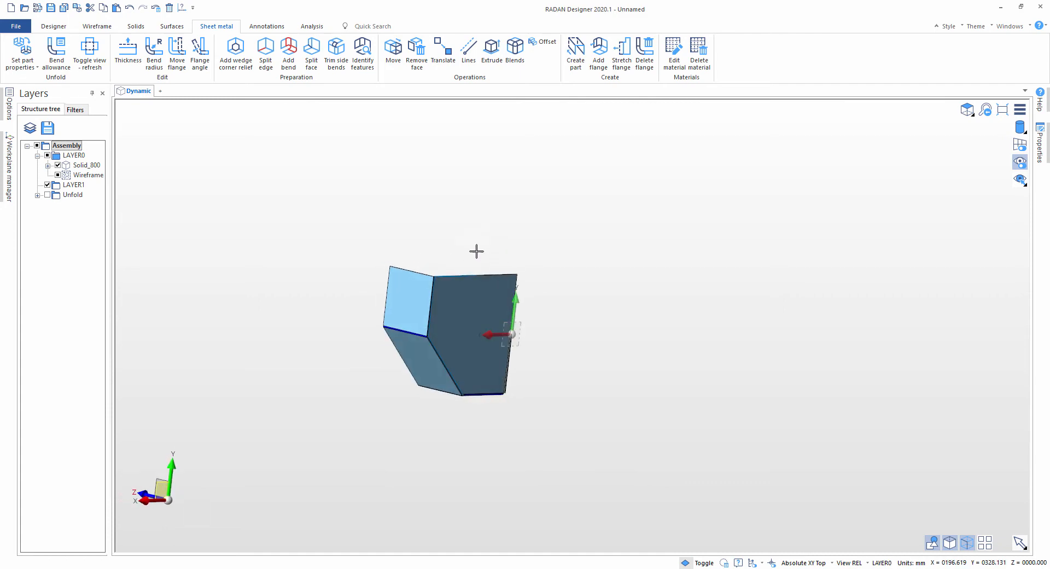
pyautogui.scroll(5, 427, 298)
pyautogui.moveTo(422, 375)
pyautogui.mouseDown(button='middle')
pyautogui.moveTo(475, 231)
pyautogui.moveTo(428, 387)
pyautogui.mouseUp(button='middle')
pyautogui.scroll(-8, 570, 279)
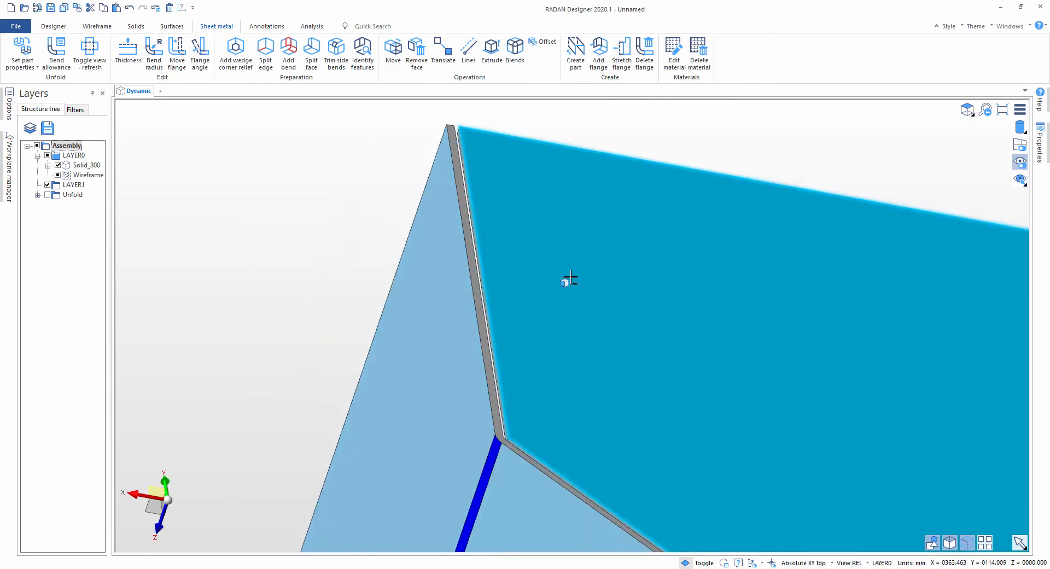
pyautogui.click(594, 53)
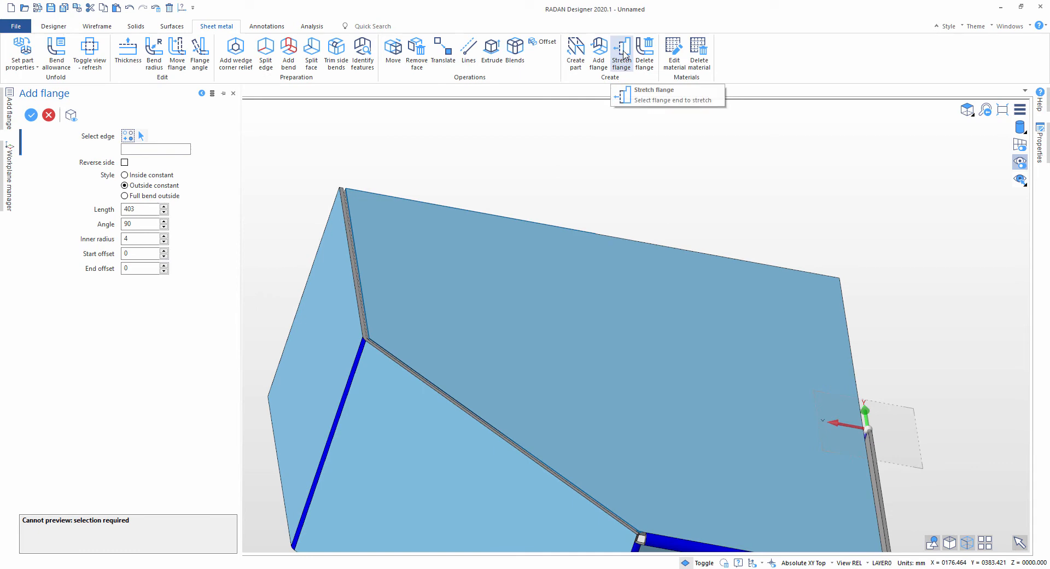
pyautogui.click(623, 53)
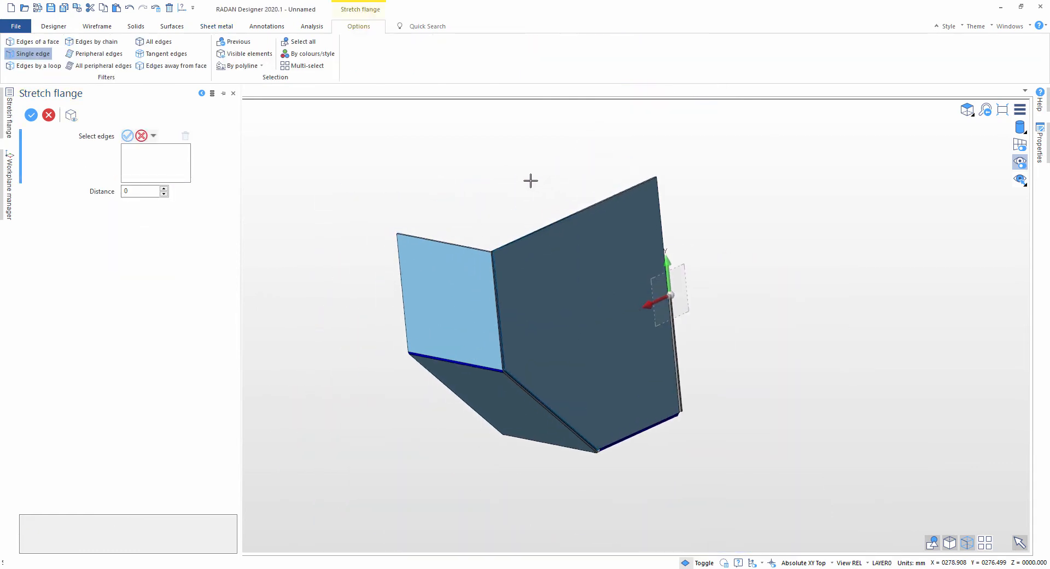
pyautogui.scroll(10, 465, 356)
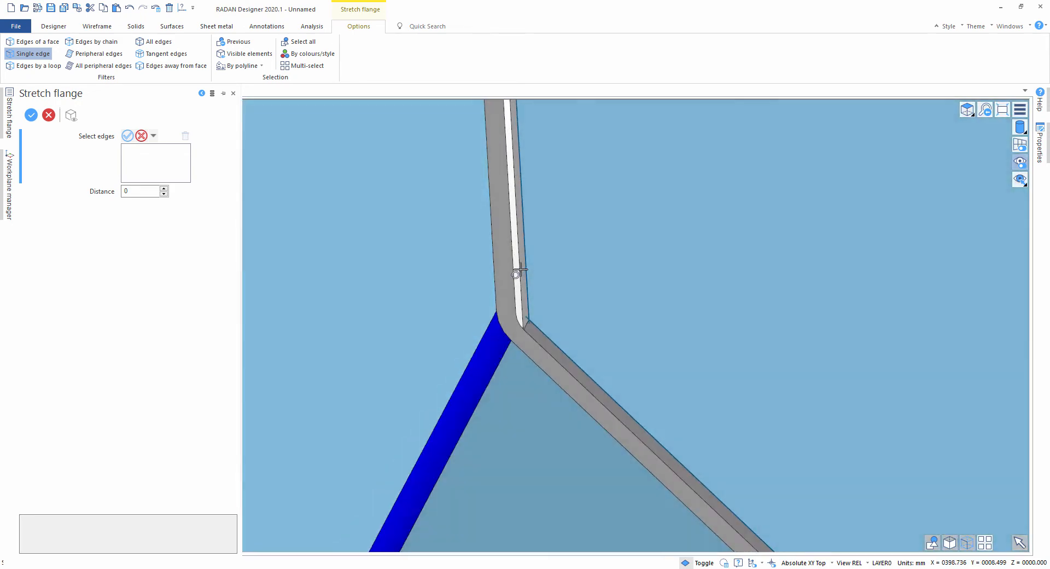
pyautogui.moveTo(521, 269); pyautogui.dragTo(583, 345, button='middle')
pyautogui.scroll(-3, 504, 230)
pyautogui.click(560, 245)
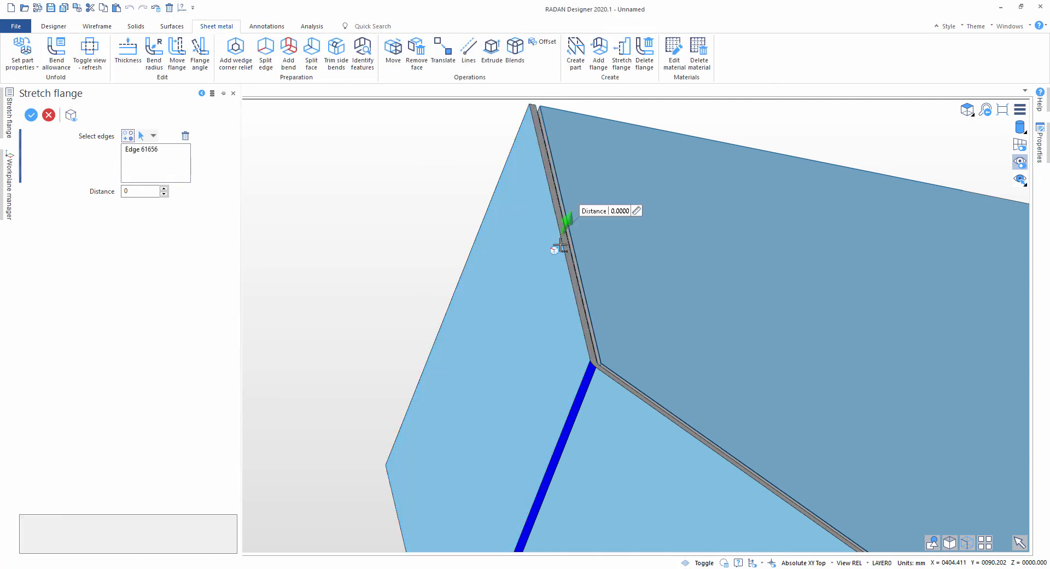
pyautogui.moveTo(567, 222); pyautogui.dragTo(551, 286)
# - Add the adjoining bend's end edge to the stretch selection and reduce the pull-back to a distance of -5 mm
pyautogui.click(142, 136)
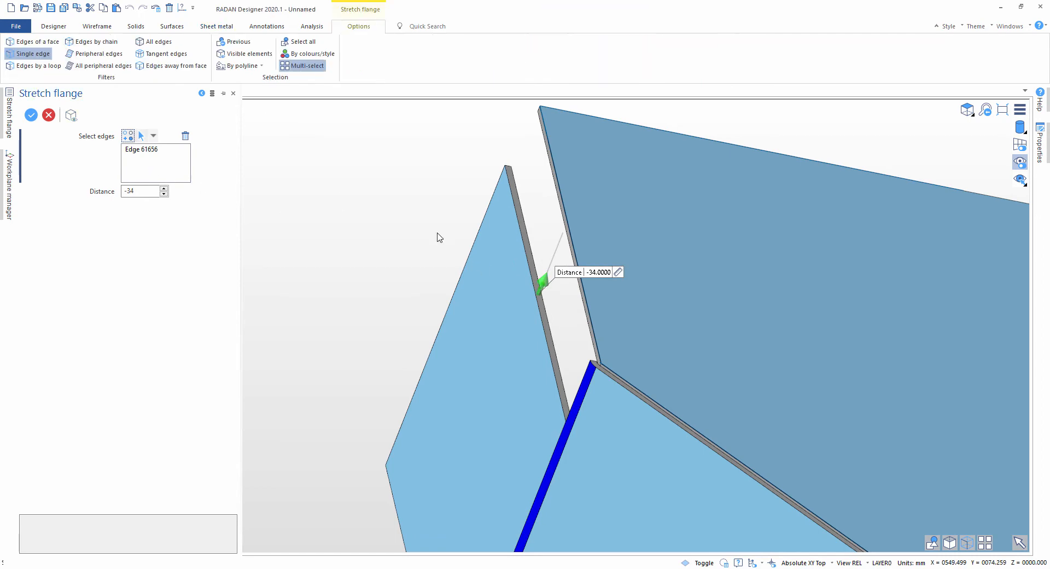
pyautogui.scroll(5, 583, 361)
pyautogui.click(643, 392)
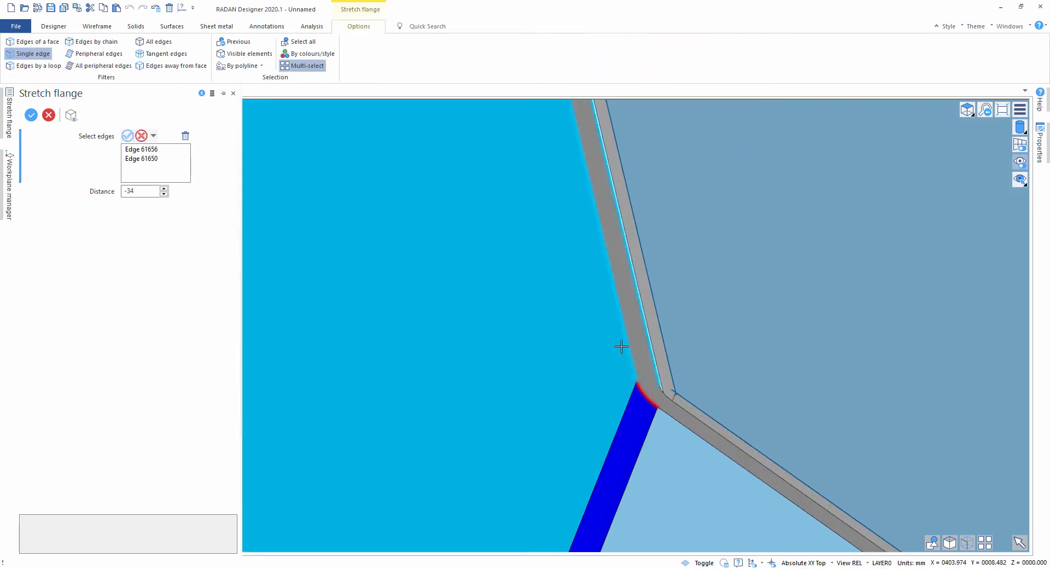
pyautogui.rightClick(621, 347)
pyautogui.scroll(-4, 580, 312)
pyautogui.moveTo(552, 240); pyautogui.dragTo(610, 208)
# - Set the stretch distance to -4 mm with a ruler dimension from the enlarged flange's corner and apply the stretch
pyautogui.scroll(4, 592, 331)
pyautogui.moveTo(592, 331)
pyautogui.mouseDown(button='middle')
pyautogui.moveTo(582, 319)
pyautogui.moveTo(594, 313)
pyautogui.mouseUp(button='middle')
pyautogui.scroll(-1, 448, 309)
pyautogui.moveTo(416, 285); pyautogui.dragTo(807, 394, button='middle')
pyautogui.scroll(-2, 669, 315)
pyautogui.moveTo(651, 317); pyautogui.dragTo(677, 375, button='middle')
pyautogui.scroll(3, 491, 251)
pyautogui.moveTo(636, 251); pyautogui.dragTo(598, 310, button='middle')
pyautogui.click(880, 443)
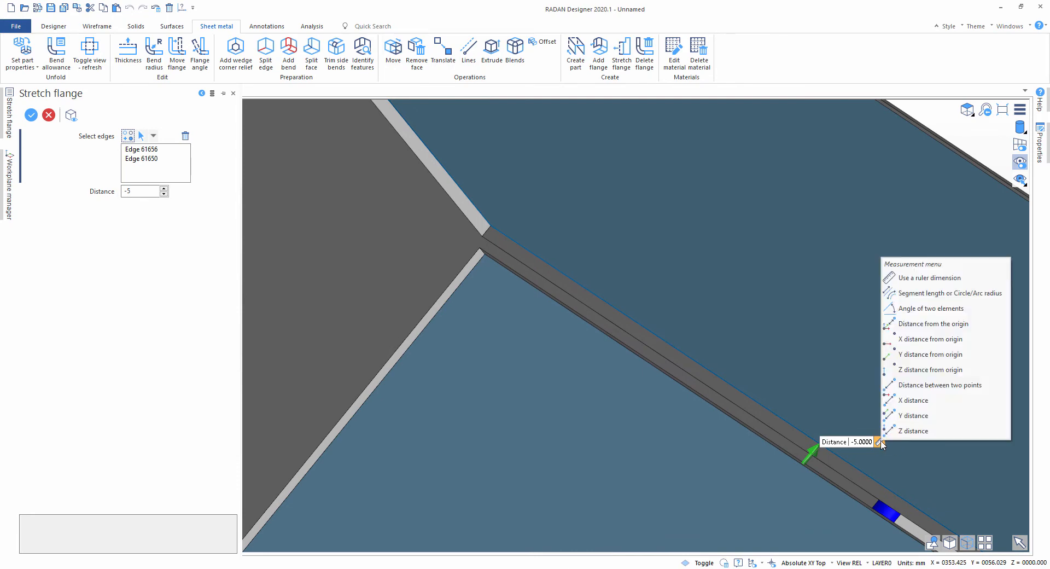
pyautogui.click(905, 279)
pyautogui.click(484, 237)
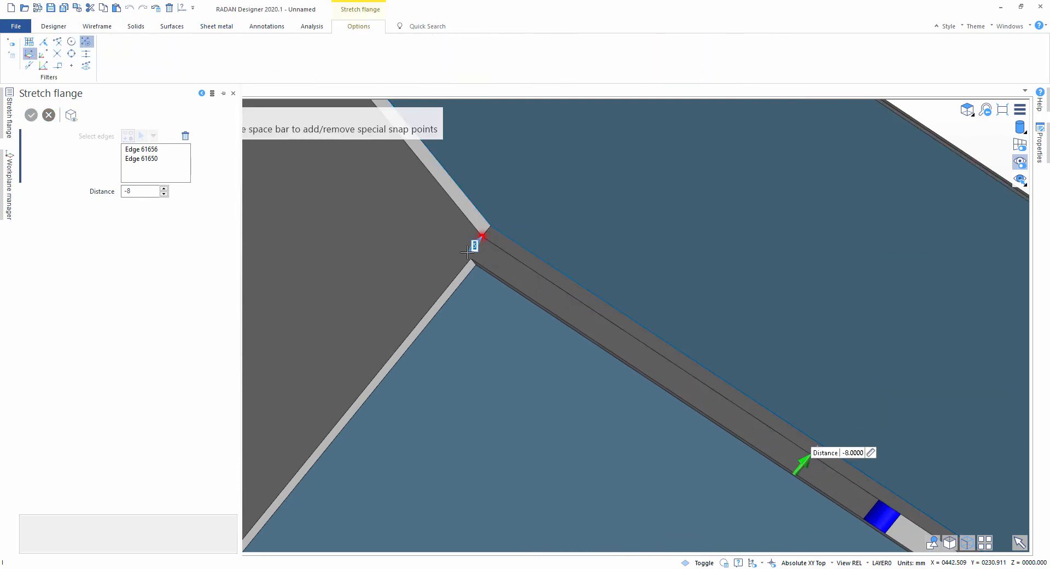
pyautogui.press('Return')
pyautogui.scroll(7, 661, 320)
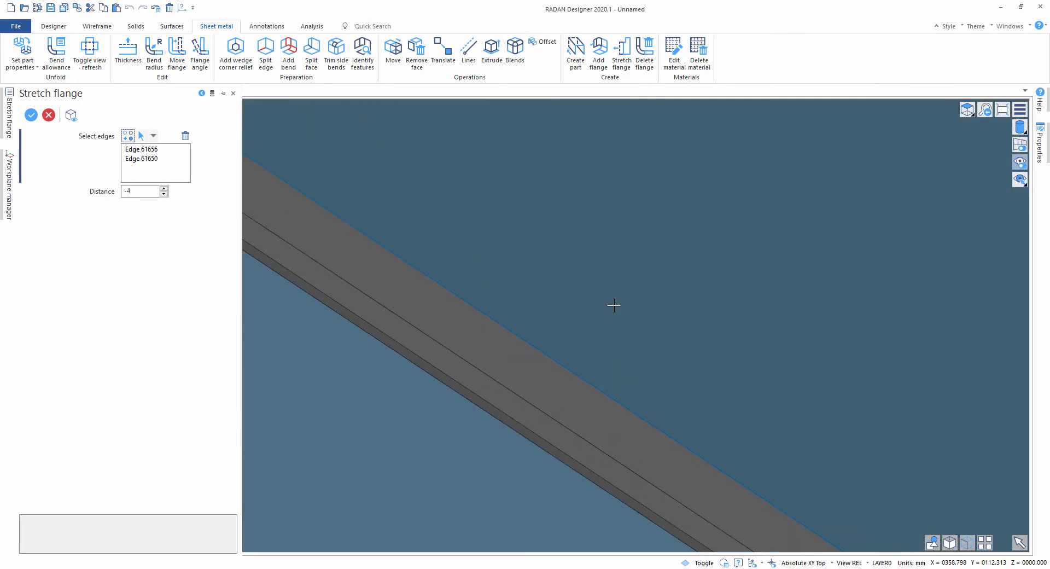
pyautogui.scroll(-7, 456, 270)
pyautogui.moveTo(457, 269); pyautogui.dragTo(482, 283, button='middle')
pyautogui.rightClick(797, 192)
# - Examine the gap between the shortened end panel and the enlarged flange, and leave the Stretch flange command
pyautogui.scroll(-2, 798, 192)
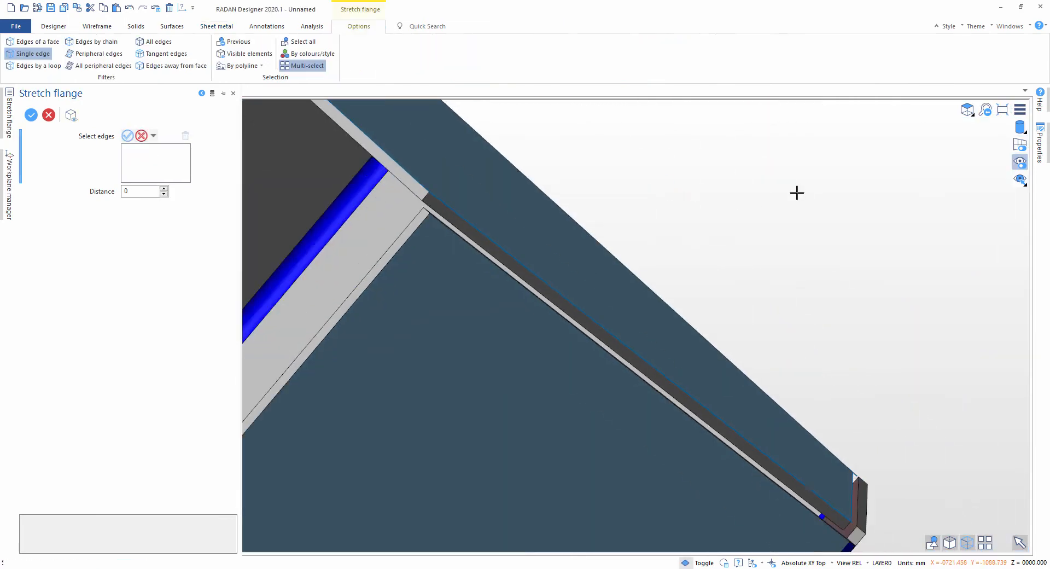
pyautogui.moveTo(797, 193); pyautogui.dragTo(532, 232, button='middle')
pyautogui.scroll(-2, 459, 234)
pyautogui.moveTo(472, 246); pyautogui.dragTo(840, 351, button='middle')
pyautogui.scroll(2, 640, 307)
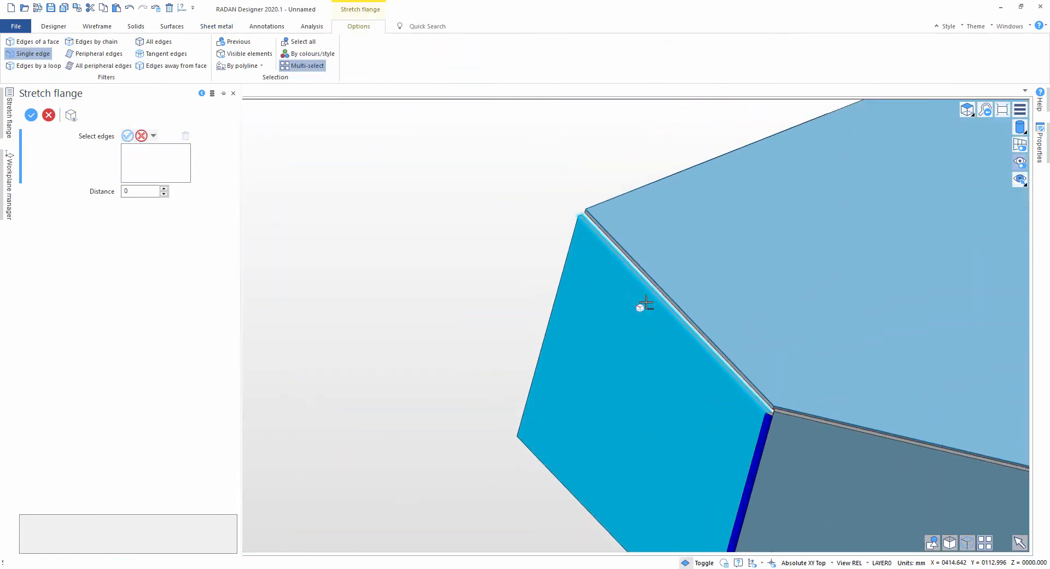
pyautogui.rightClick(575, 268)
pyautogui.scroll(-2, 575, 268)
pyautogui.moveTo(575, 268); pyautogui.dragTo(559, 253, button='middle')
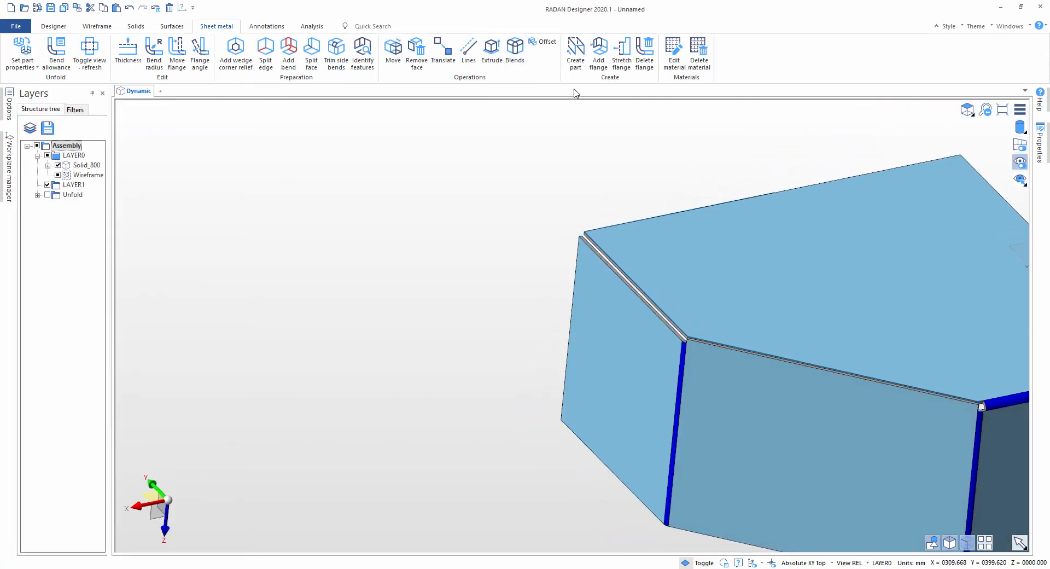
# - Start a 90° flange on the end panel's edge beside the large panel and set its length to 102 mm
pyautogui.click(598, 52)
pyautogui.click(591, 252)
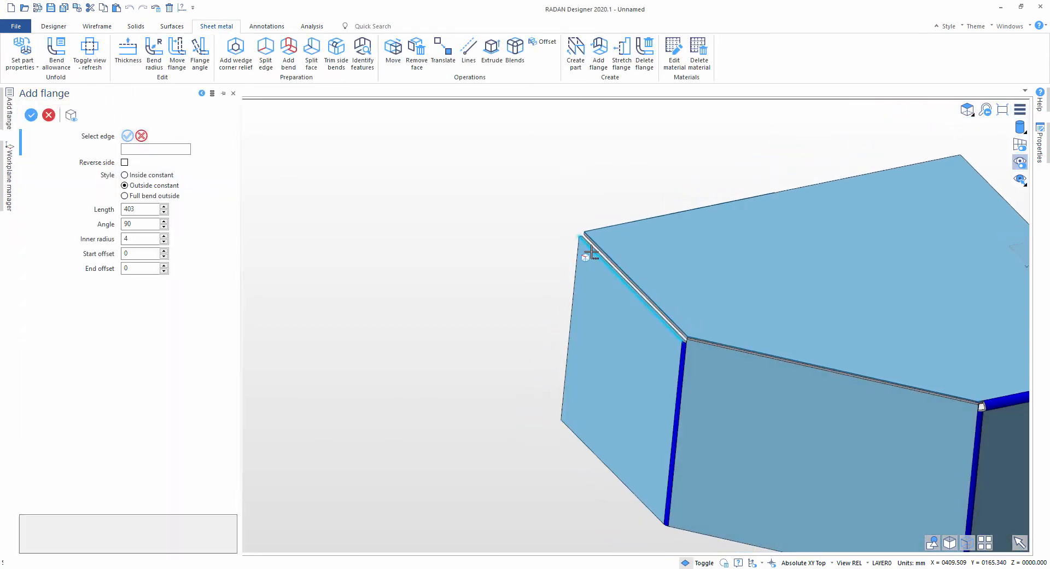
pyautogui.scroll(-3, 598, 282)
pyautogui.moveTo(387, 334); pyautogui.dragTo(547, 316)
pyautogui.scroll(3, 530, 291)
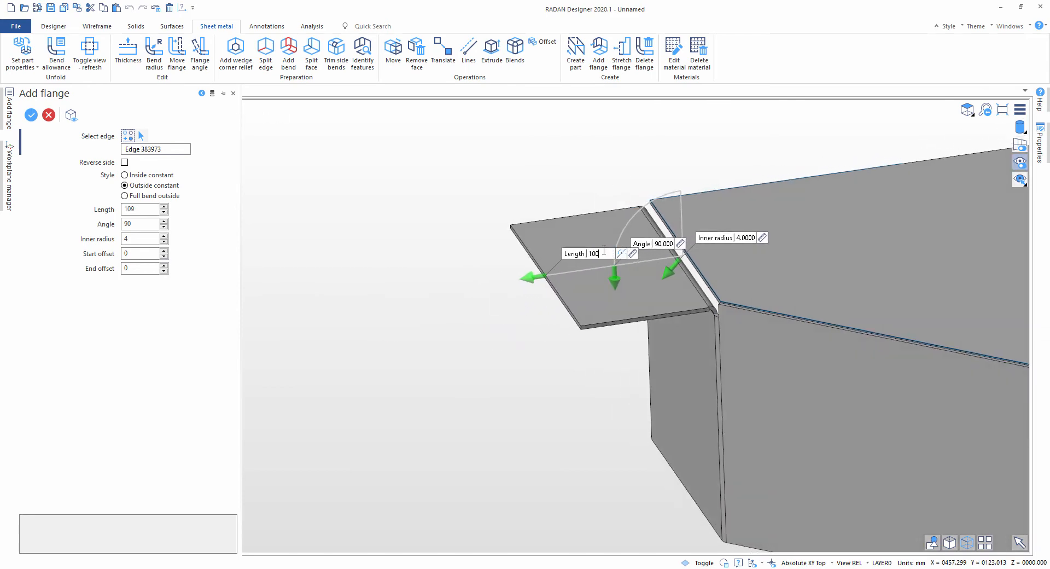
pyautogui.press('Return')
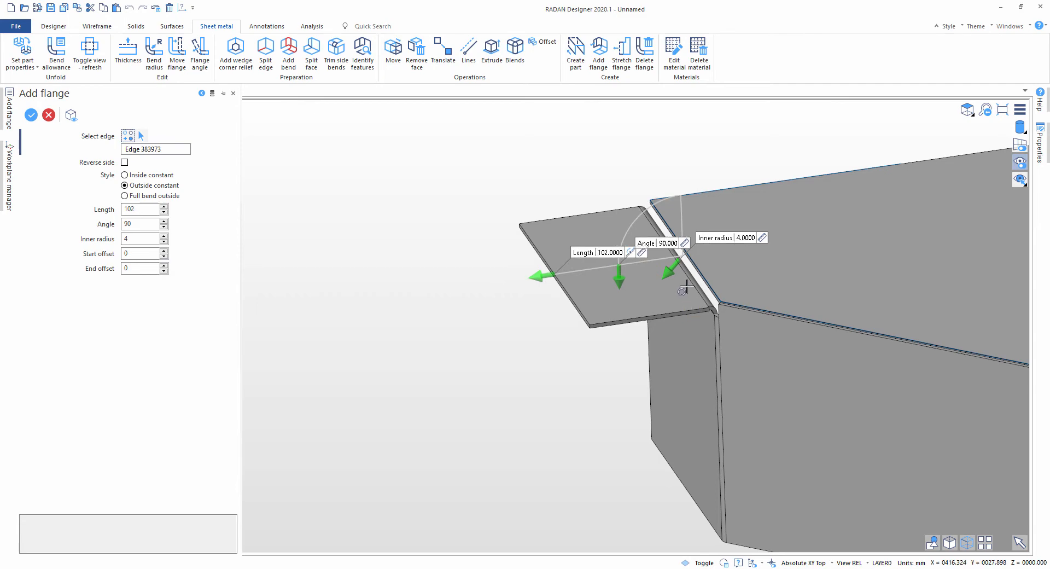
# - Try an end offset of 7 mm for the new flange on the end panel
pyautogui.moveTo(687, 288)
pyautogui.mouseDown(button='middle')
pyautogui.moveTo(677, 270)
pyautogui.moveTo(695, 275)
pyautogui.moveTo(675, 268)
pyautogui.moveTo(696, 277)
pyautogui.mouseUp(button='middle')
pyautogui.scroll(4, 696, 277)
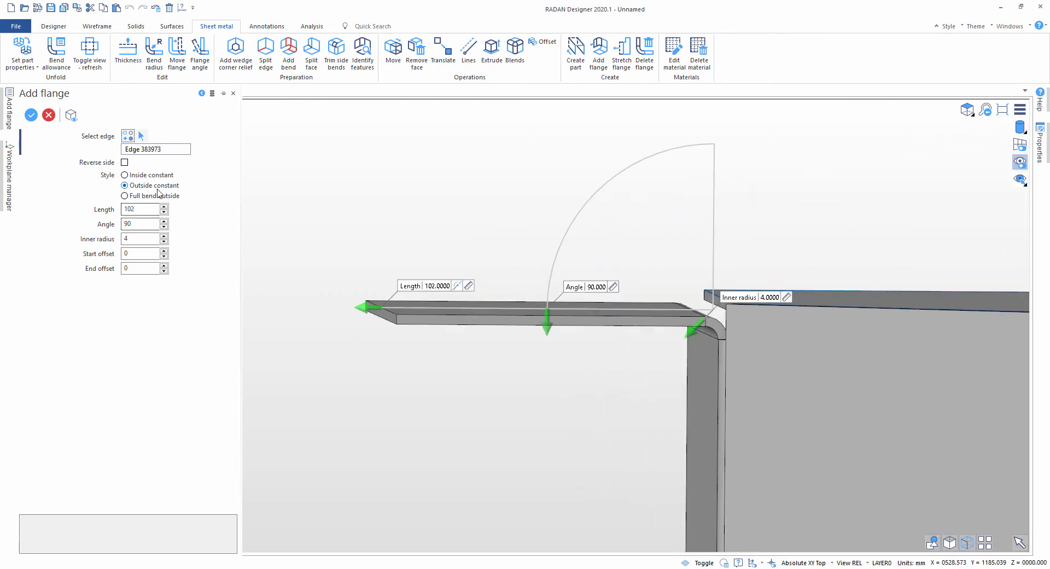
pyautogui.moveTo(643, 298); pyautogui.dragTo(703, 356, button='middle')
pyautogui.click(163, 266)
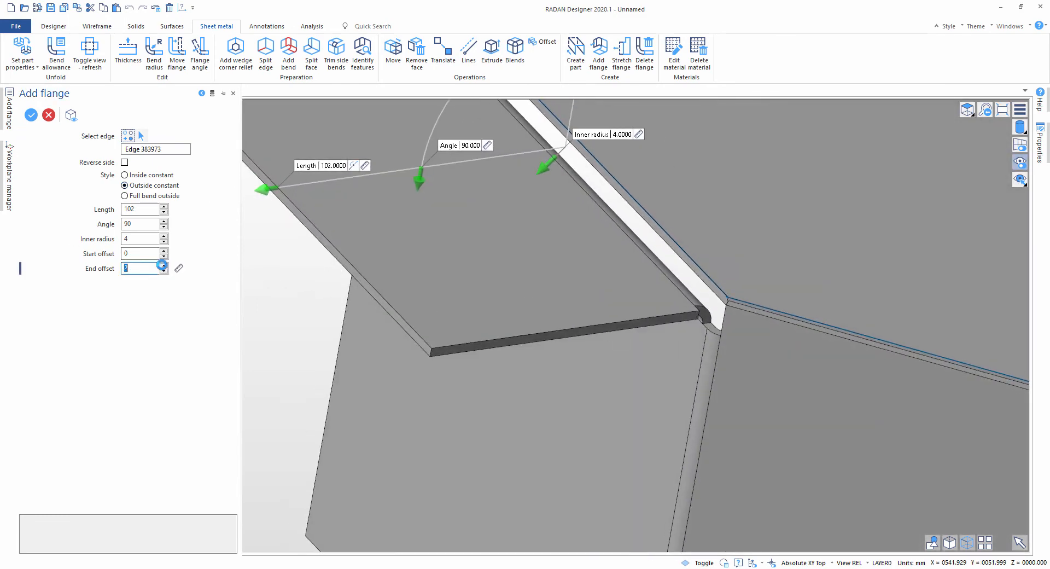
pyautogui.click(162, 265)
pyautogui.click(162, 265)
pyautogui.click(162, 266)
pyautogui.click(162, 265)
pyautogui.click(162, 266)
pyautogui.click(163, 265)
# - Set the flange's start offset to 100 mm and end offset to 0, apply it, and leave the Add flange command
pyautogui.click(155, 254)
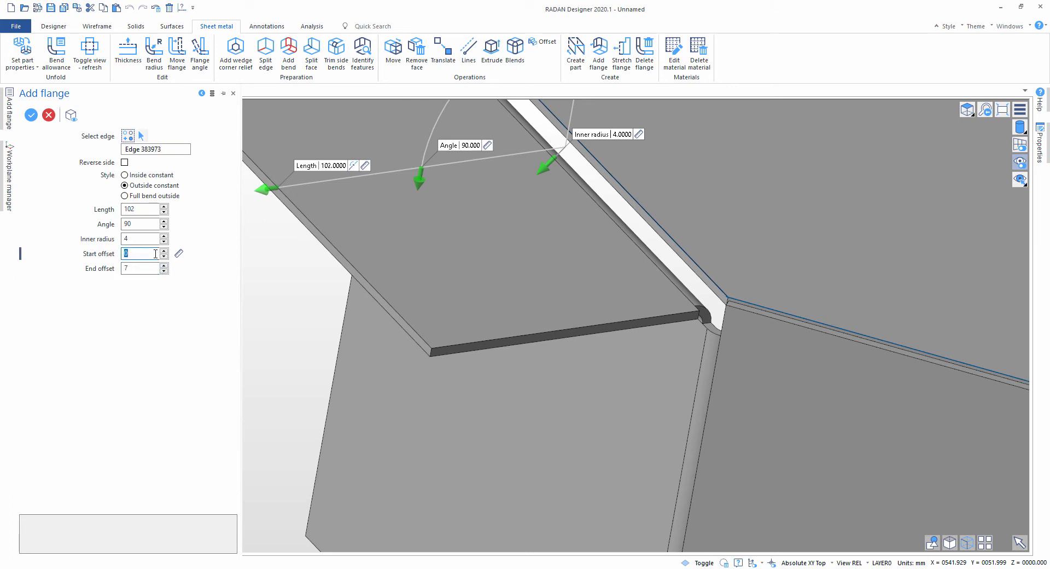
pyautogui.write('100')
pyautogui.click(132, 269)
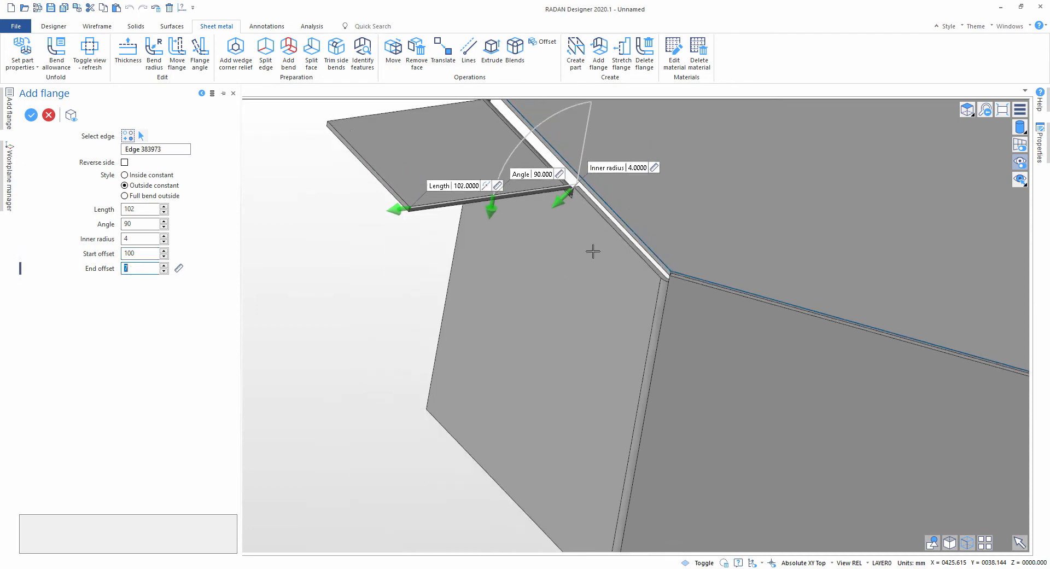
pyautogui.write('0')
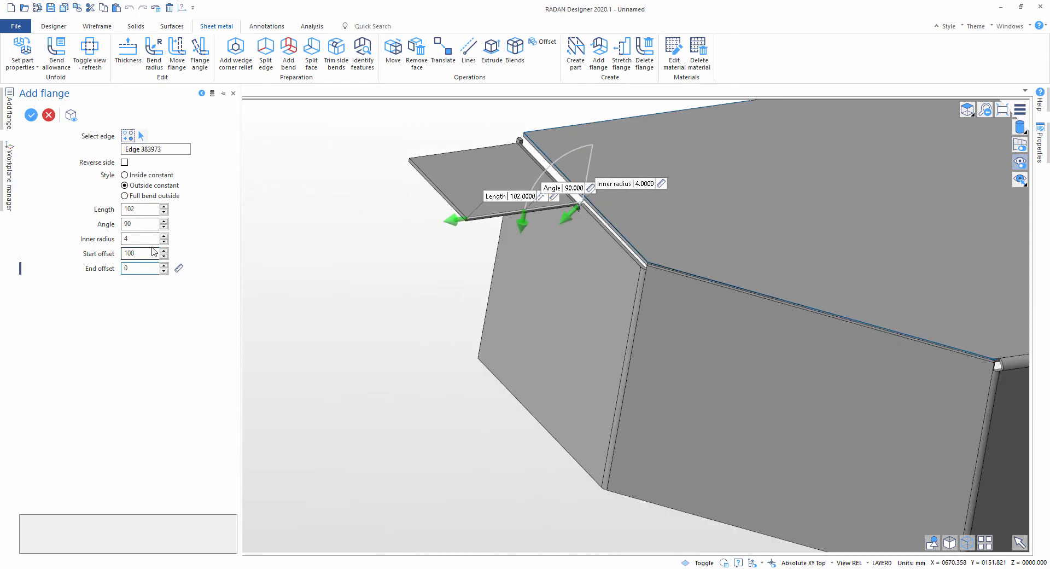
pyautogui.click(155, 253)
pyautogui.moveTo(602, 177)
pyautogui.mouseDown(button='middle')
pyautogui.moveTo(600, 223)
pyautogui.moveTo(608, 177)
pyautogui.mouseUp(button='middle')
pyautogui.rightClick(297, 160)
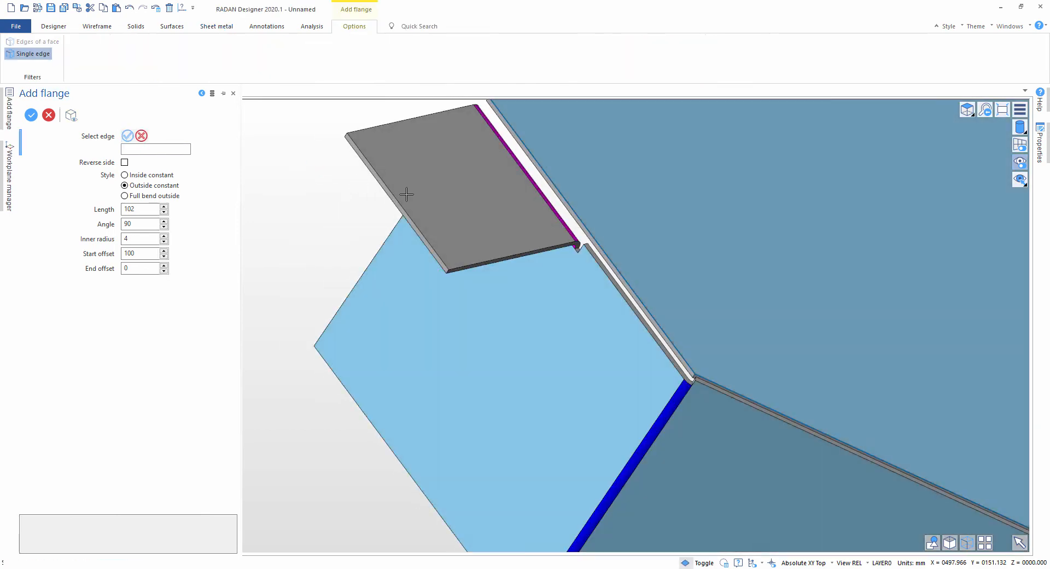
pyautogui.scroll(-3, 410, 199)
pyautogui.press('Escape')
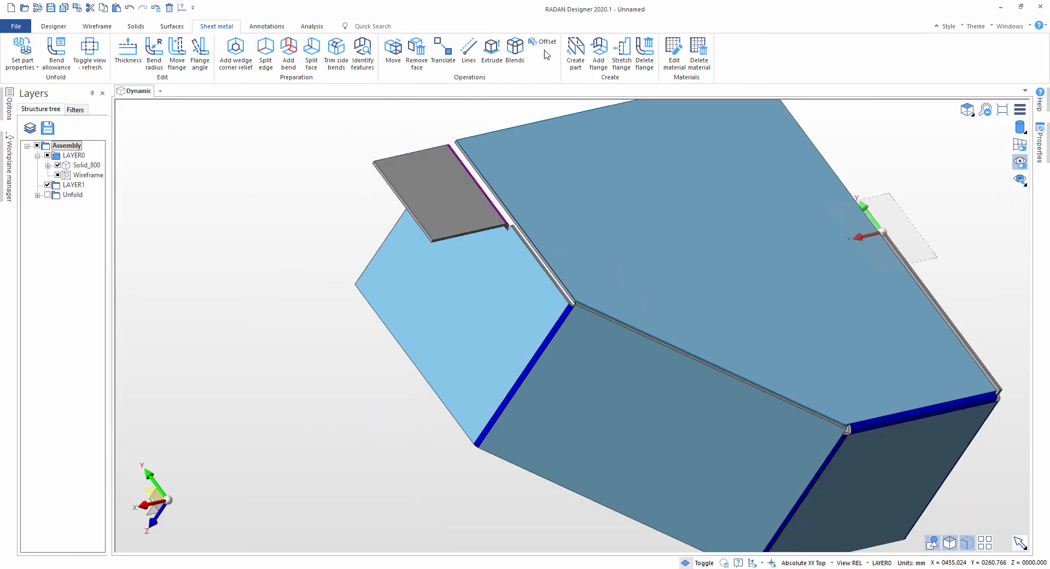
# - Use Stretch flange to extend the large panel's edge by 104 mm over the new flange
pyautogui.click(599, 52)
pyautogui.press('Escape')
pyautogui.click(622, 52)
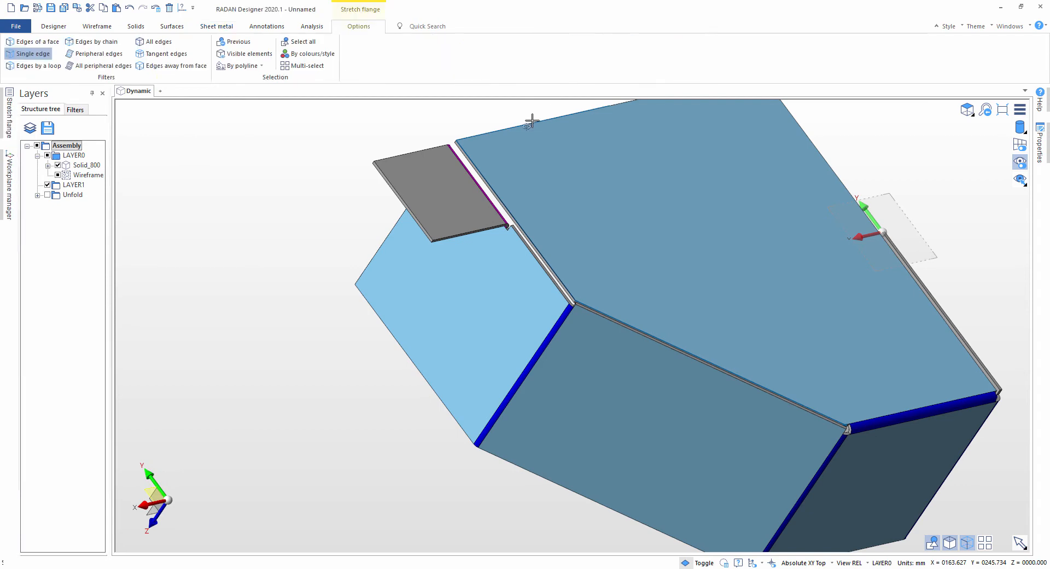
pyautogui.click(494, 176)
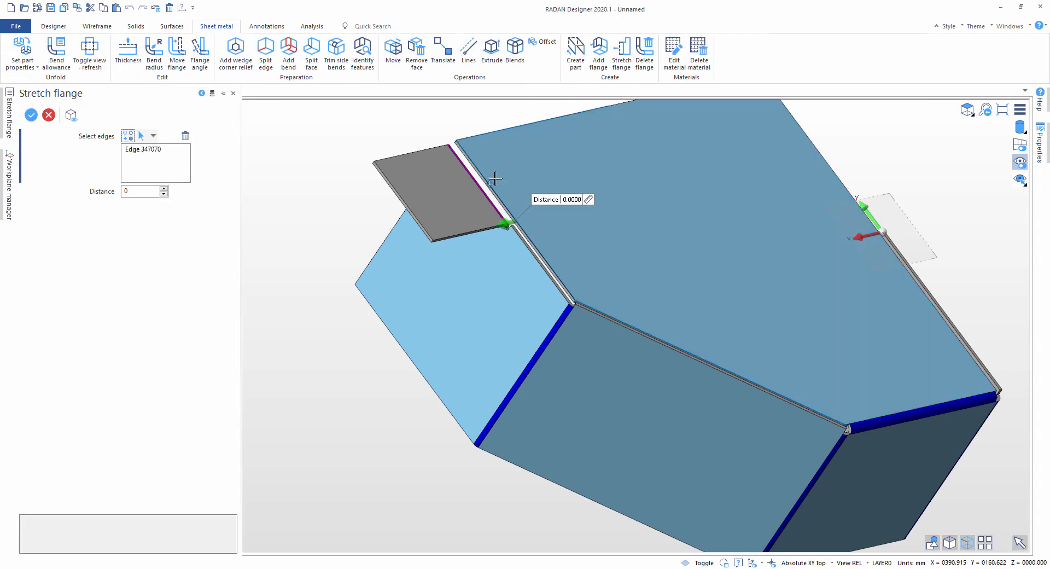
pyautogui.moveTo(530, 236); pyautogui.dragTo(456, 253)
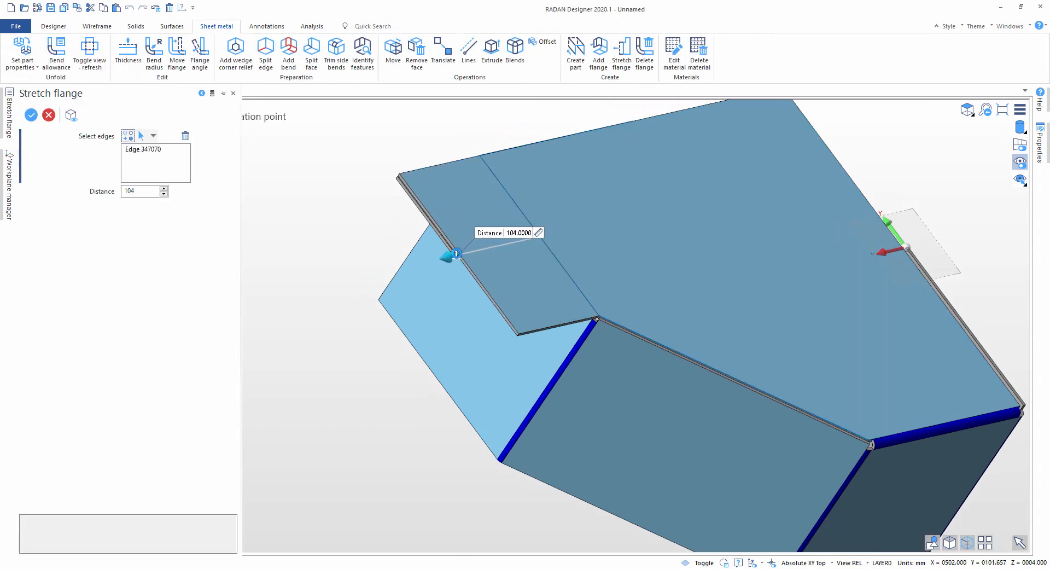
pyautogui.scroll(3, 456, 253)
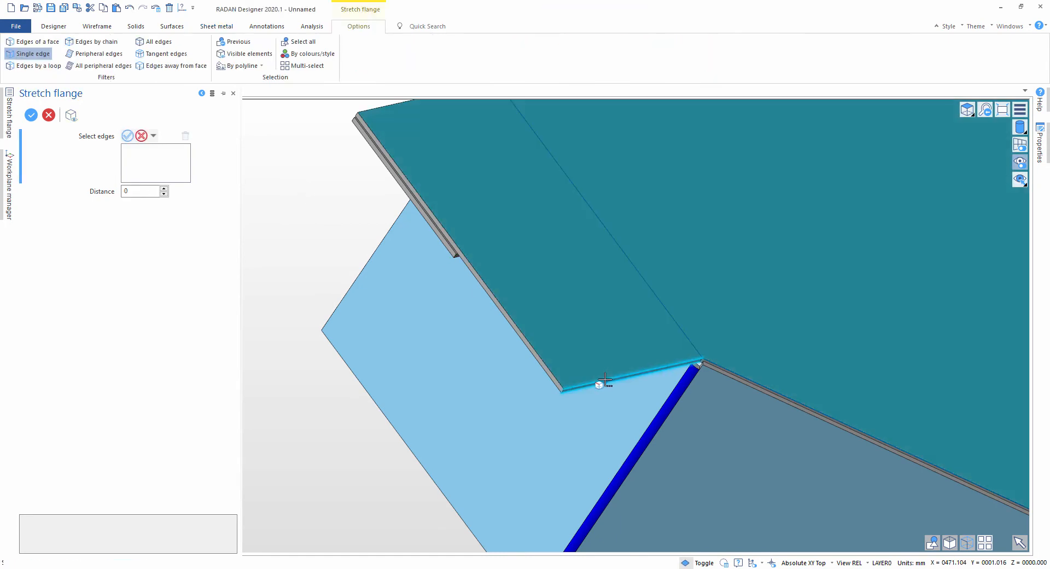
# - Stretch the extension's side edge back to the end of the new flange, and leave the Stretch flange command
pyautogui.click(617, 387)
pyautogui.moveTo(638, 388); pyautogui.dragTo(402, 235)
pyautogui.scroll(-6, 328, 203)
pyautogui.press('Escape')
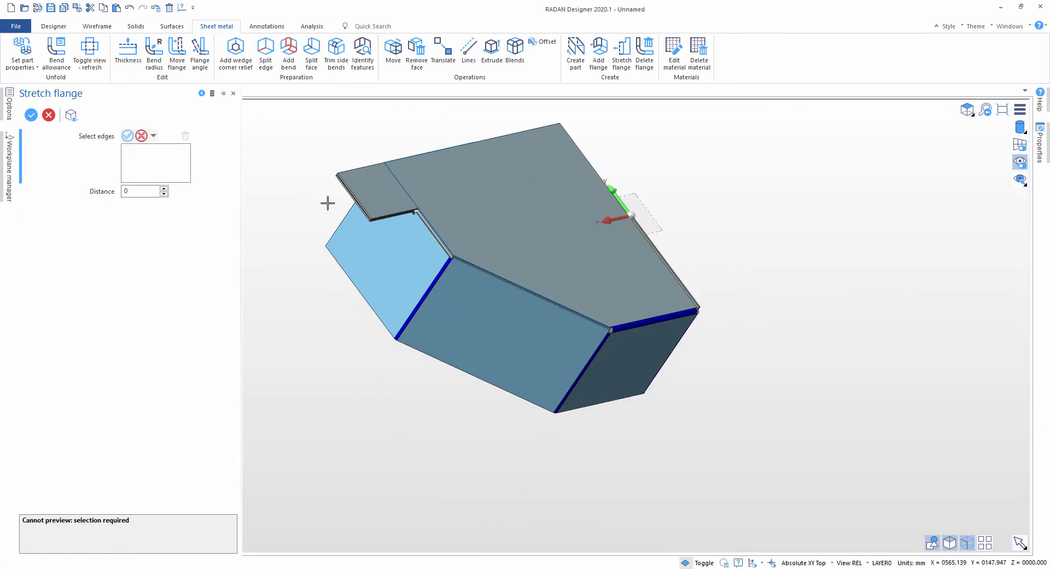
pyautogui.press('Escape')
# - Switch to the unfolded view to examine the flat pattern and its corners, and return to the folded part
pyautogui.click(93, 53)
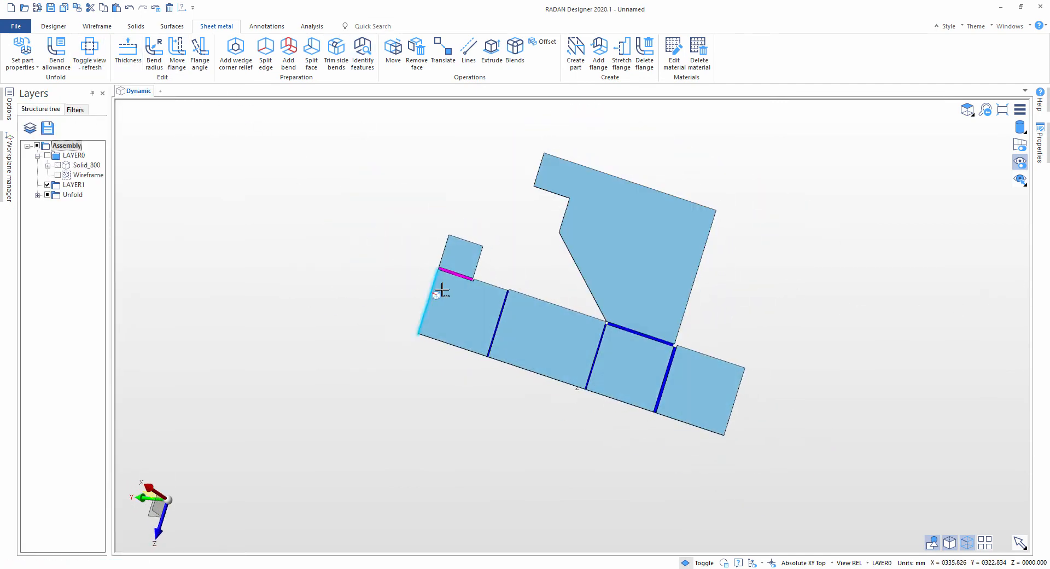
pyautogui.scroll(5, 750, 340)
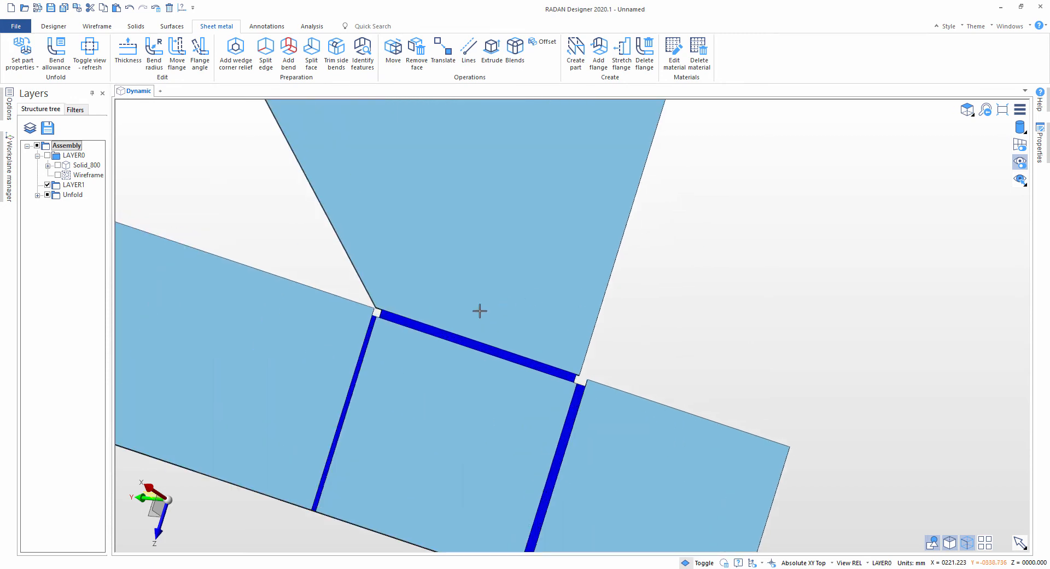
pyautogui.click(90, 51)
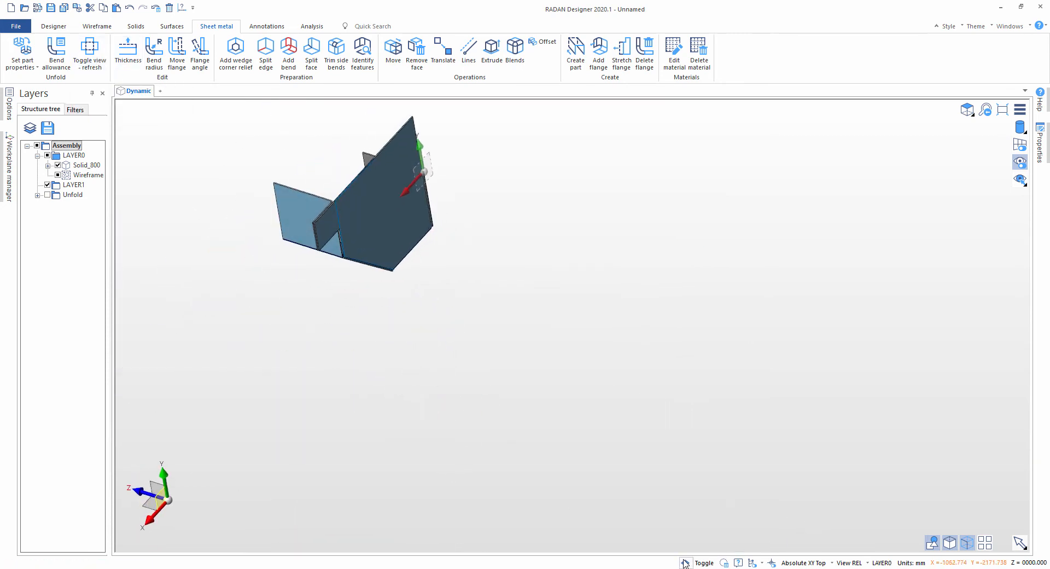
# - Hide the wireframe profile under LAYER0
pyautogui.click(61, 177)
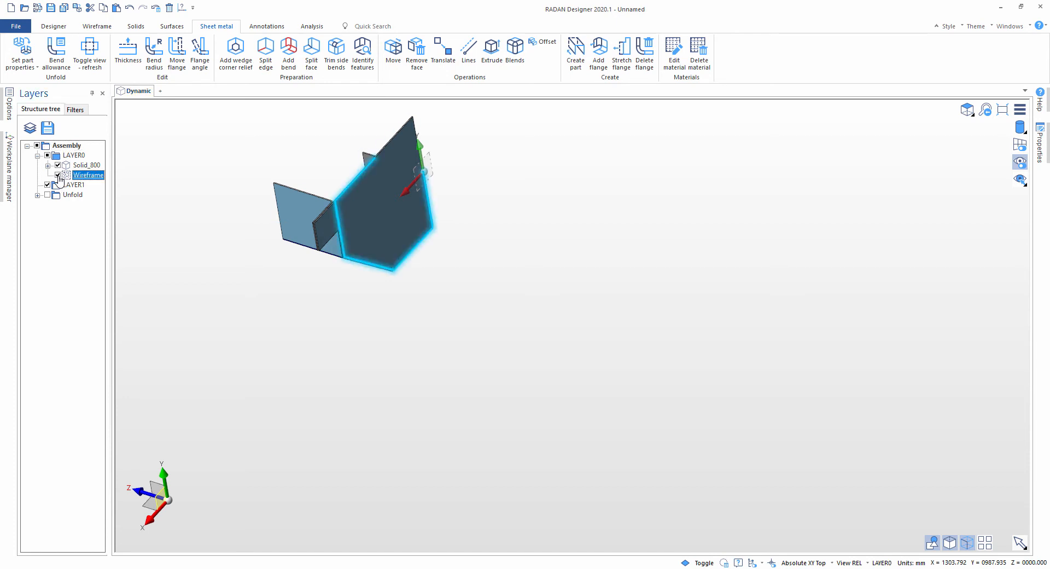
pyautogui.click(57, 175)
# - Start a flange on the large panel's long straight side edge, next to the adjoining end panel
pyautogui.moveTo(372, 219); pyautogui.dragTo(515, 222, button='middle')
pyautogui.scroll(3, 459, 241)
pyautogui.moveTo(460, 242); pyautogui.dragTo(551, 348, button='middle')
pyautogui.moveTo(552, 348); pyautogui.dragTo(559, 316, button='middle')
pyautogui.scroll(3, 559, 316)
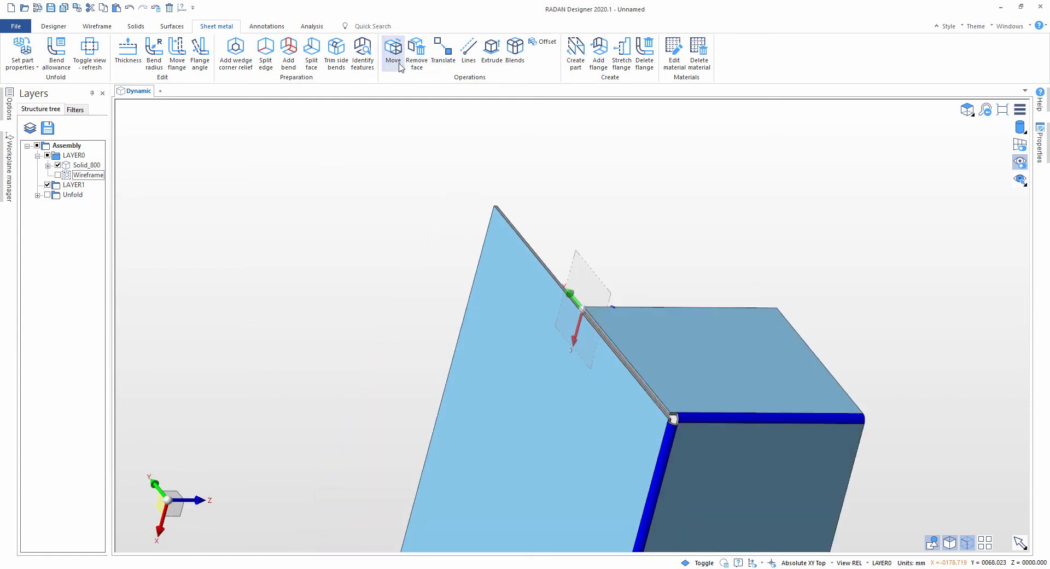
pyautogui.moveTo(594, 146); pyautogui.dragTo(656, 166, button='middle')
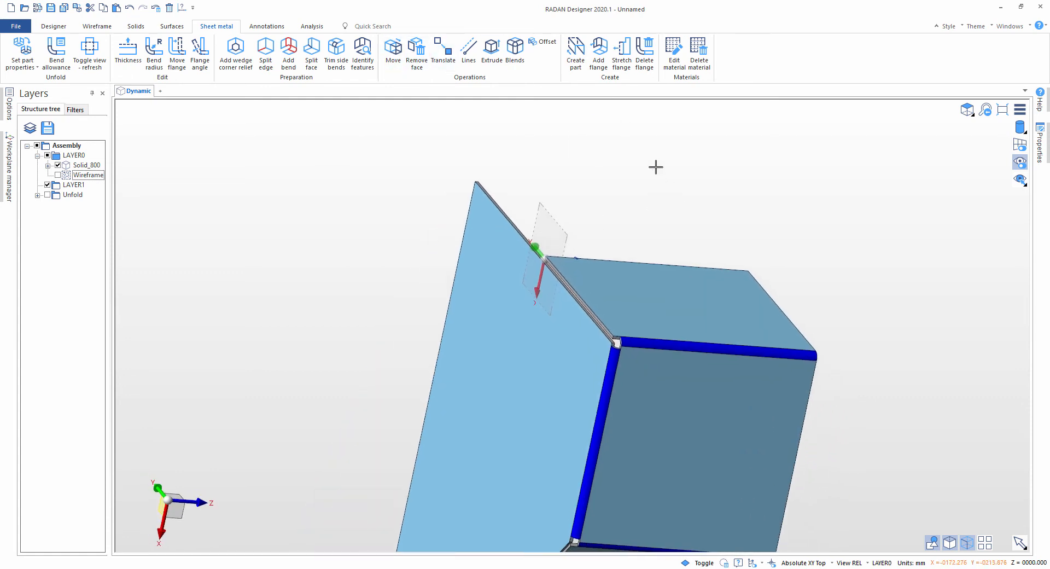
pyautogui.click(599, 50)
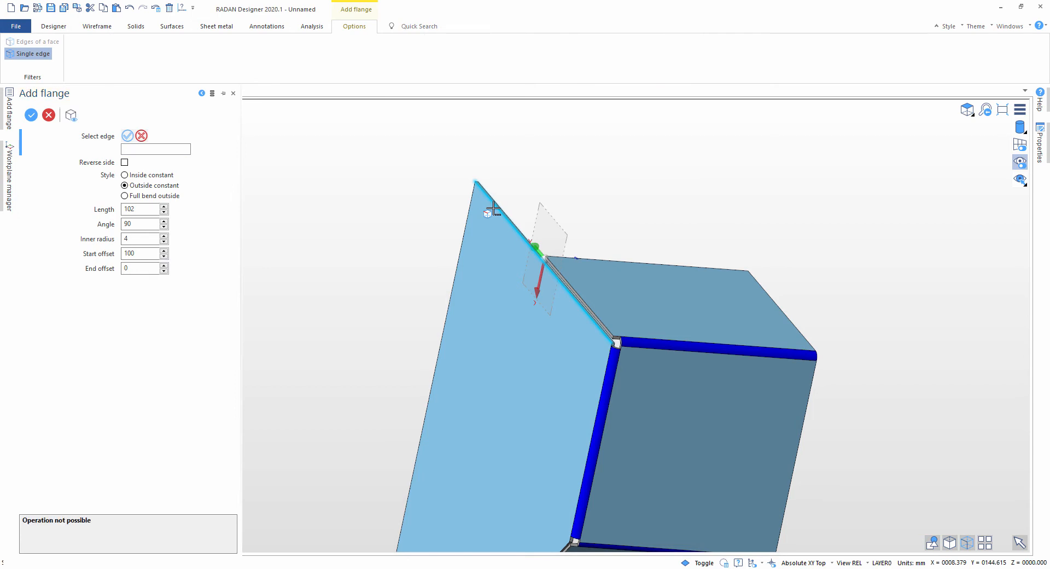
pyautogui.click(494, 208)
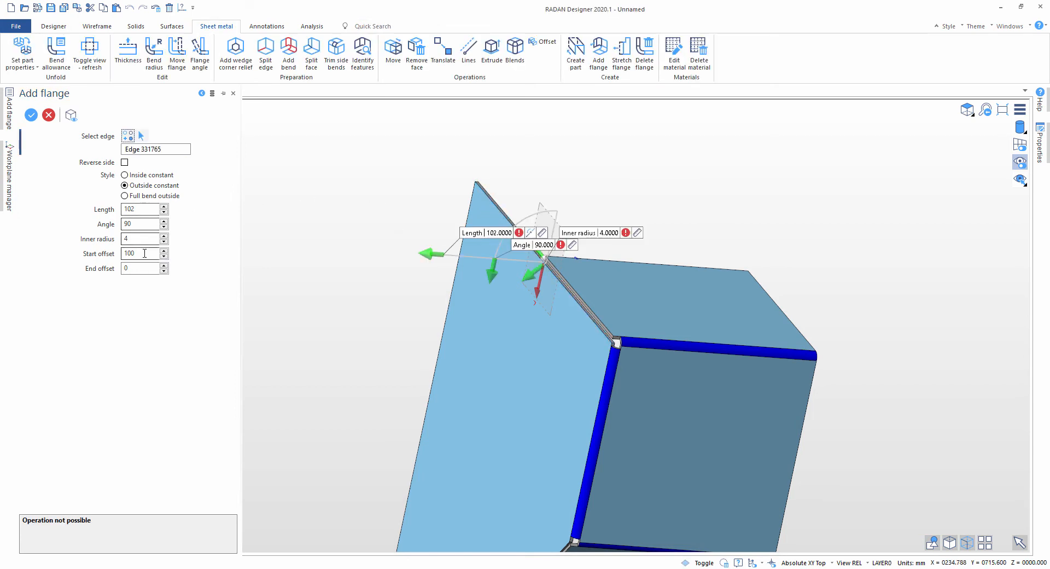
# - Try a start offset of 202 mm with end offset 0 and the Full bend outside style, and return to Outside constant
pyautogui.click(145, 254)
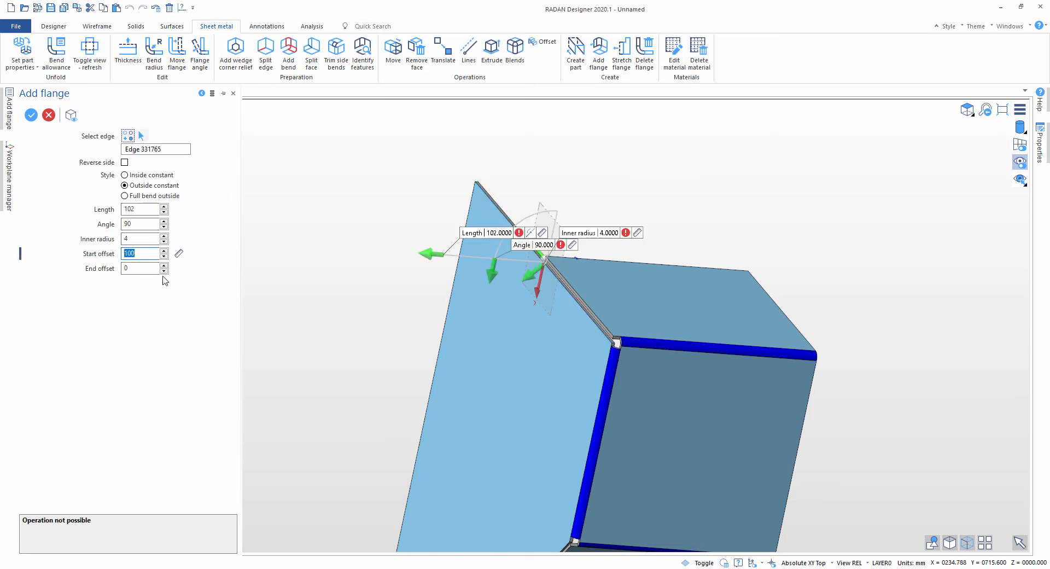
pyautogui.write('202')
pyautogui.click(144, 269)
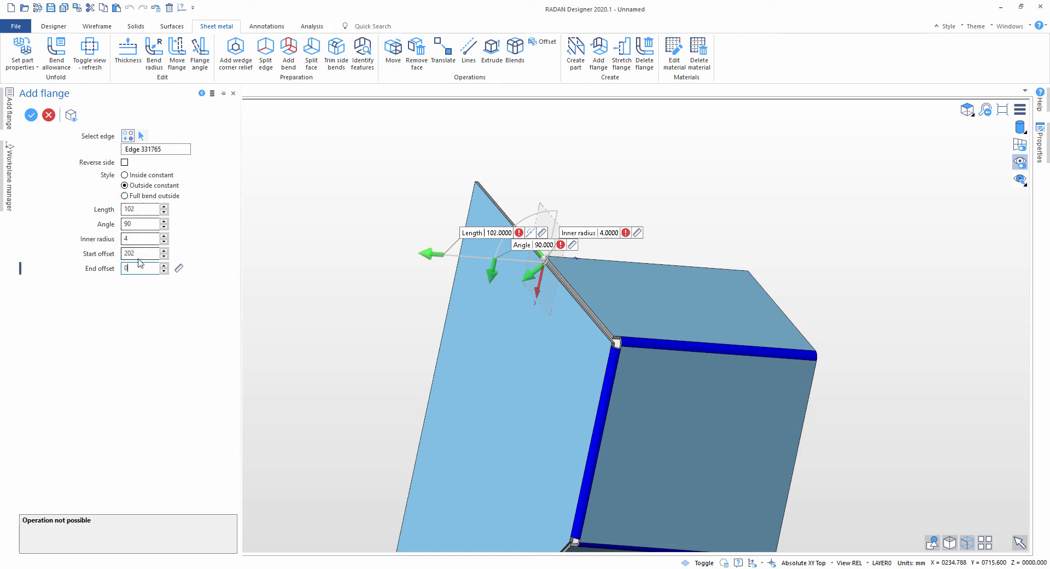
pyautogui.click(141, 196)
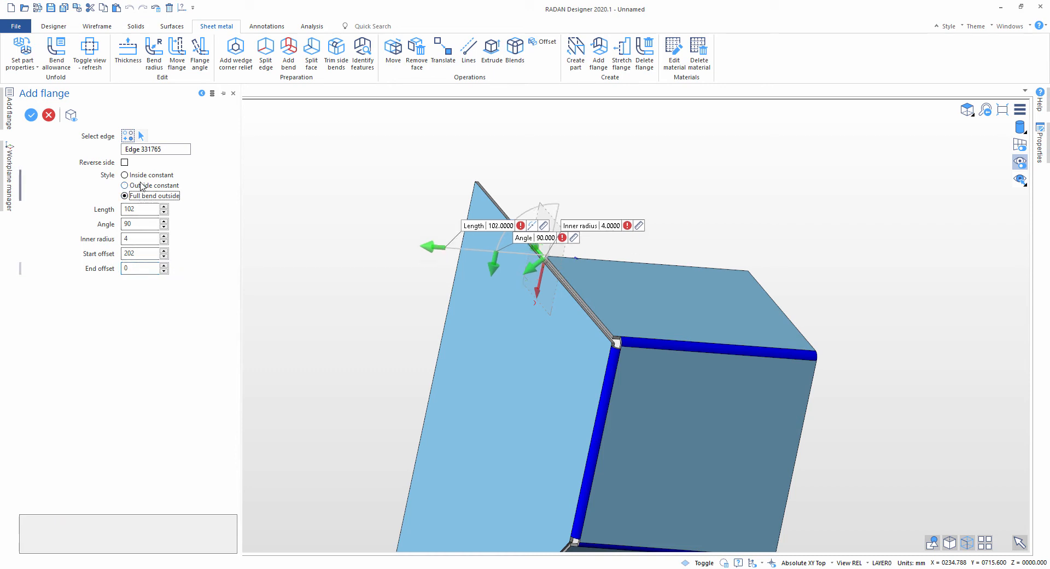
pyautogui.click(144, 185)
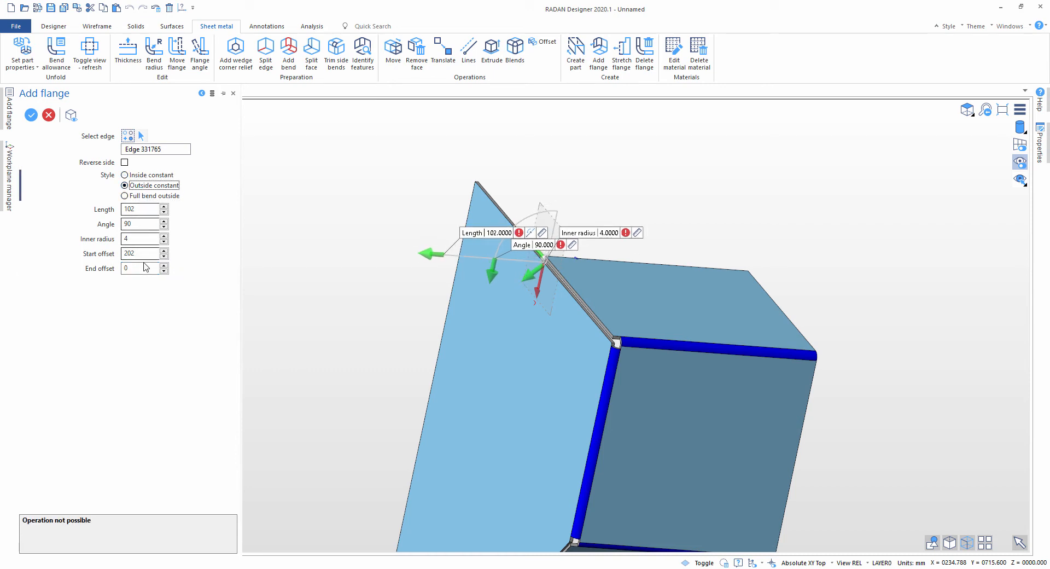
# - Set the flange's start offset to 0 and its end offset to 202 mm
pyautogui.click(116, 253)
pyautogui.write('0')
pyautogui.click(104, 269)
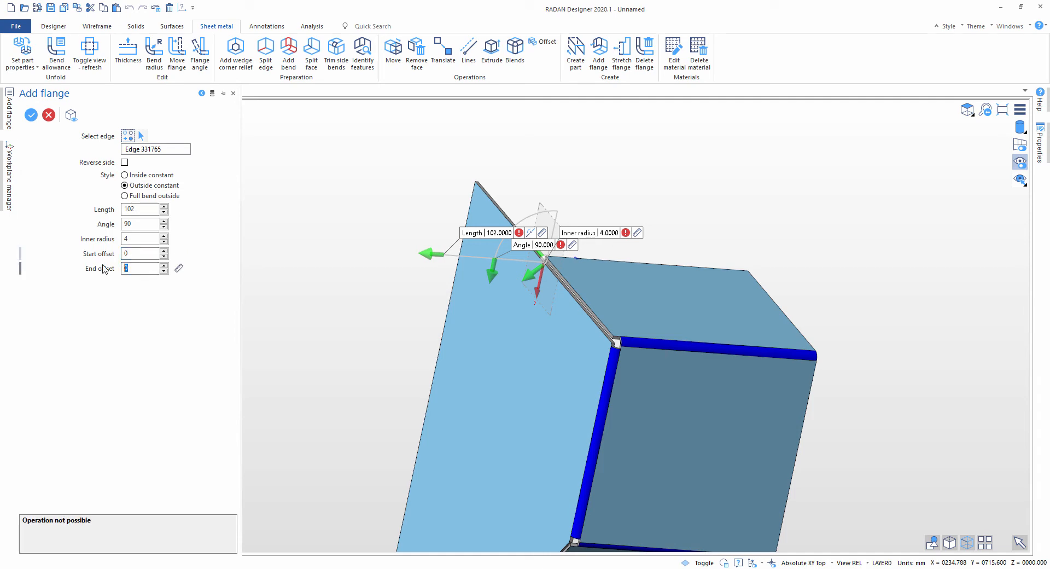
pyautogui.write('202')
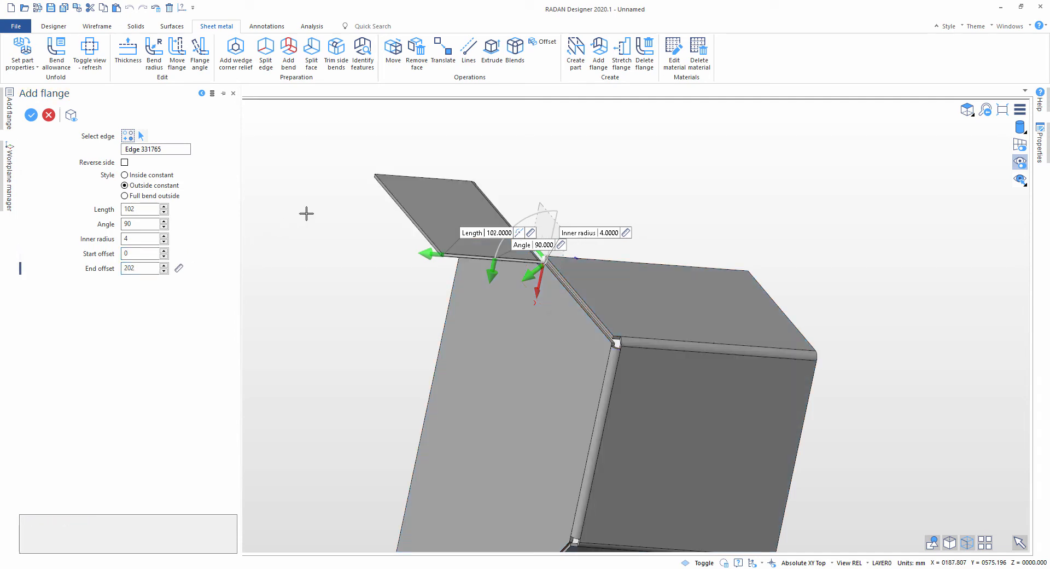
# - Change the flange style to Inside constant, apply the 102 mm flange, and leave the Add flange command
pyautogui.scroll(3, 479, 254)
pyautogui.scroll(3, 625, 266)
pyautogui.moveTo(626, 295); pyautogui.dragTo(681, 348, button='middle')
pyautogui.scroll(-3, 681, 349)
pyautogui.scroll(2, 672, 300)
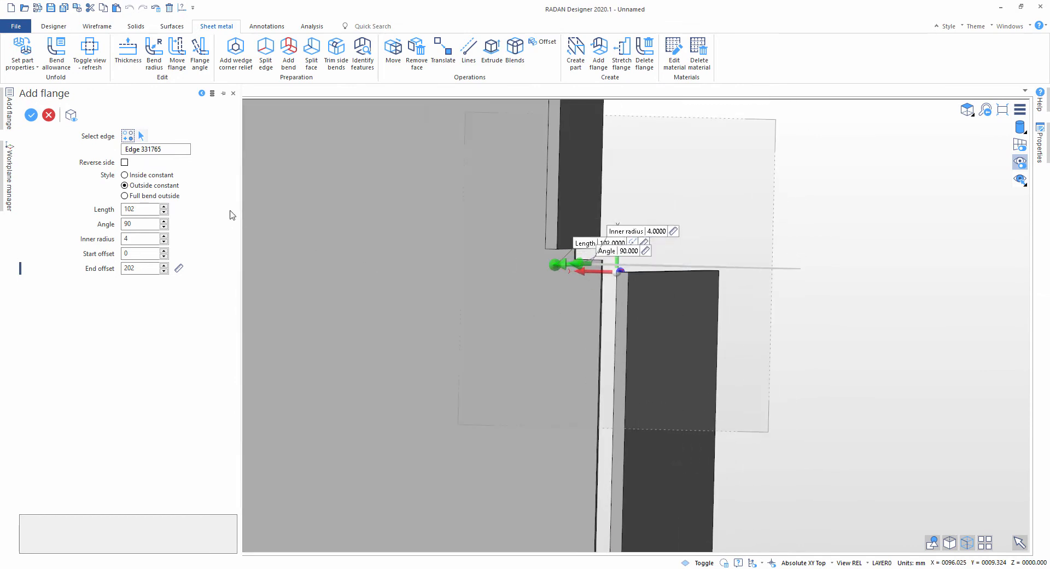
pyautogui.click(148, 175)
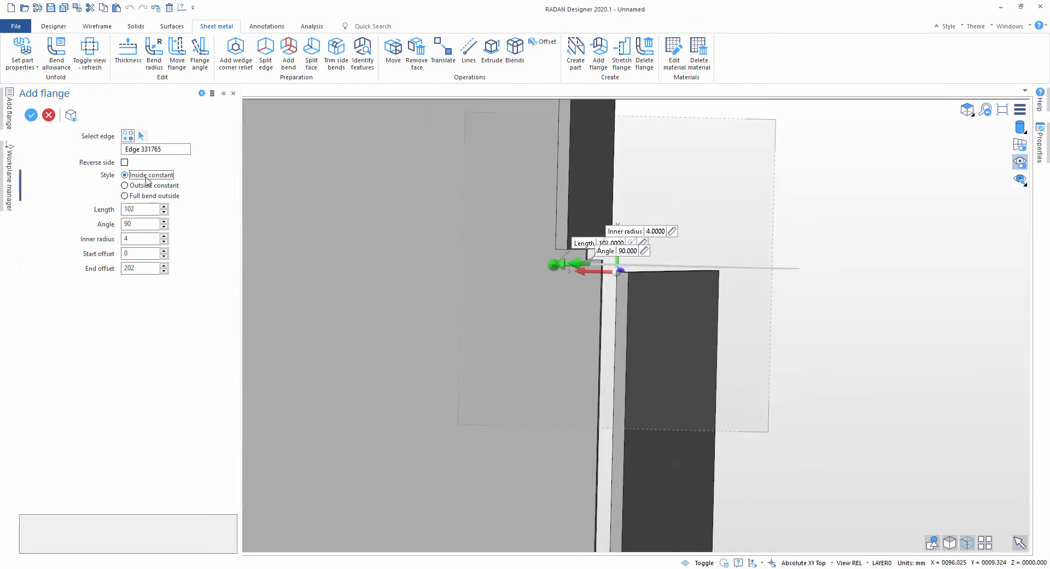
pyautogui.moveTo(659, 302); pyautogui.dragTo(604, 312, button='middle')
pyautogui.scroll(-4, 646, 300)
pyautogui.rightClick(891, 186)
pyautogui.scroll(-2, 875, 229)
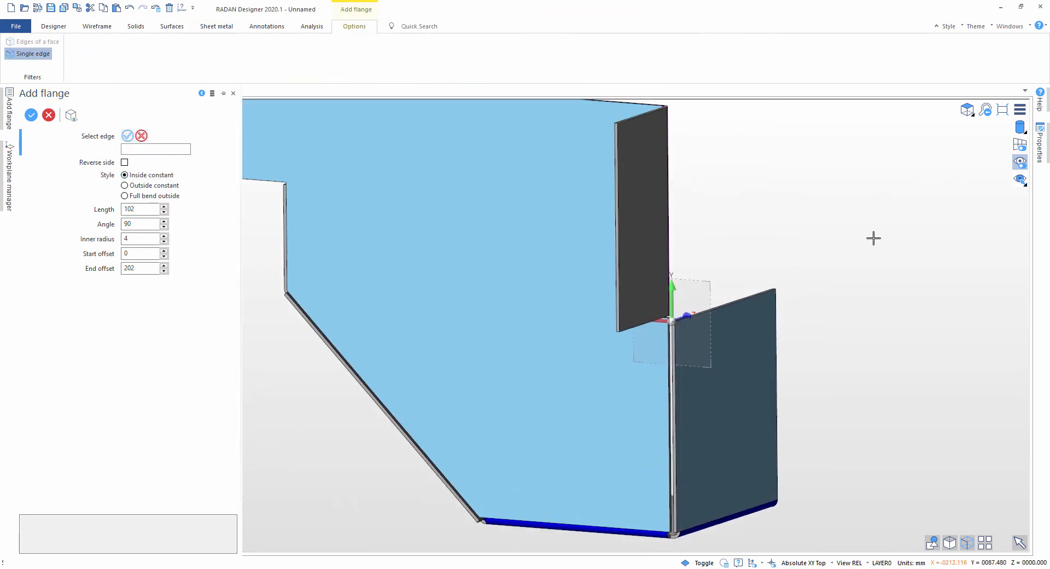
pyautogui.scroll(-2, 636, 148)
pyautogui.press('Escape')
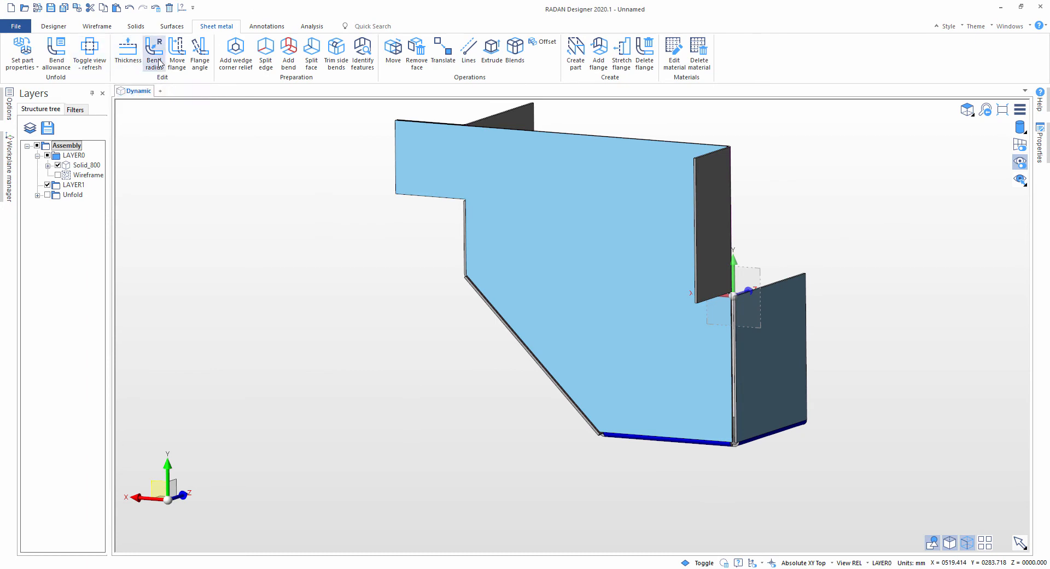
# - Move the newly added partial flange outward by 4 mm, measured to the end panel's corner, and leave the Move flange command
pyautogui.click(177, 52)
pyautogui.click(716, 241)
pyautogui.rightClick(717, 239)
pyautogui.scroll(3, 770, 315)
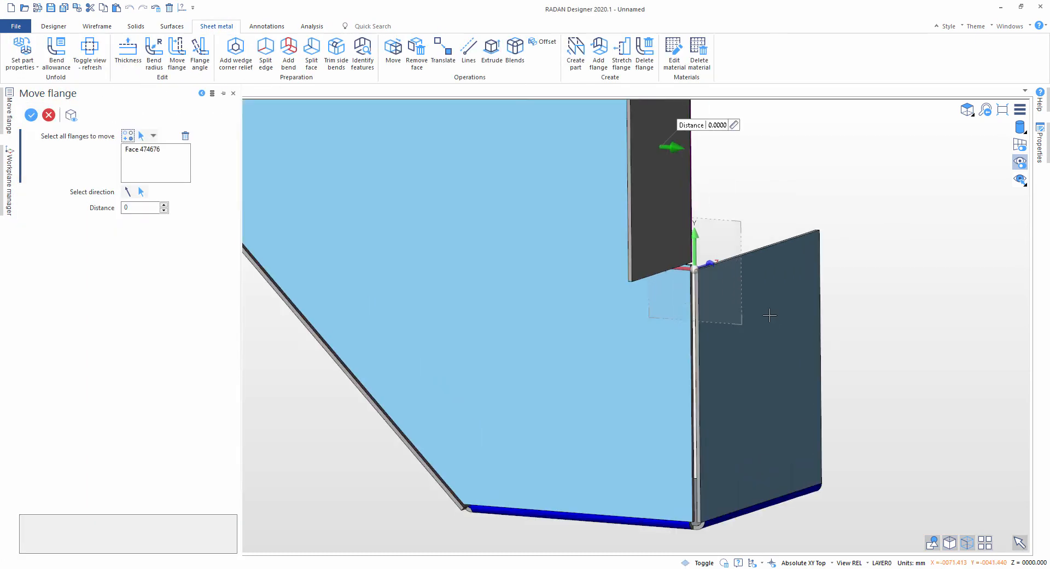
pyautogui.moveTo(769, 314); pyautogui.dragTo(778, 208, button='middle')
pyautogui.scroll(4, 662, 350)
pyautogui.scroll(4, 640, 364)
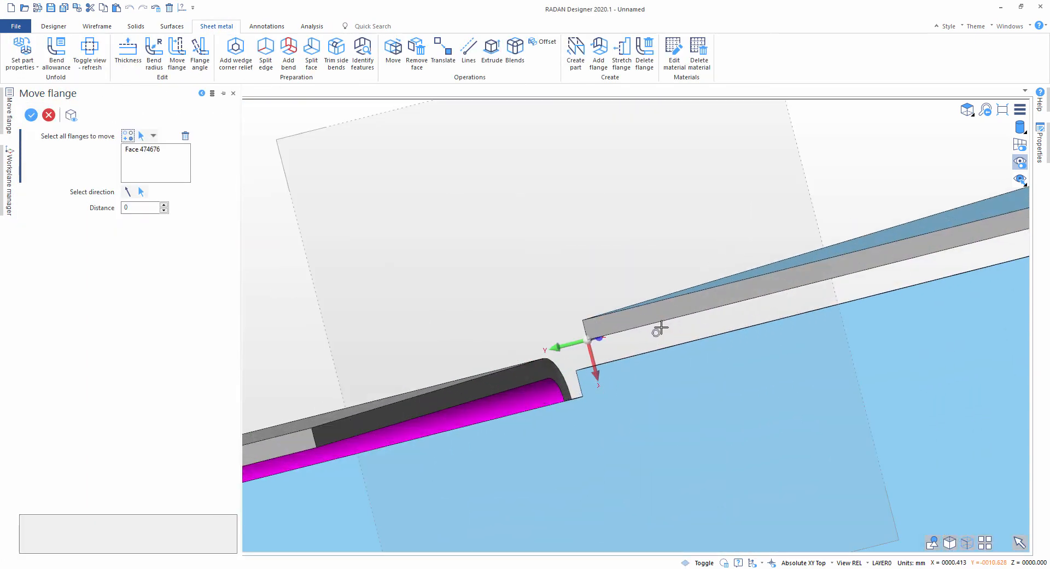
pyautogui.moveTo(607, 343); pyautogui.dragTo(707, 312, button='middle')
pyautogui.moveTo(437, 353); pyautogui.dragTo(742, 330, button='middle')
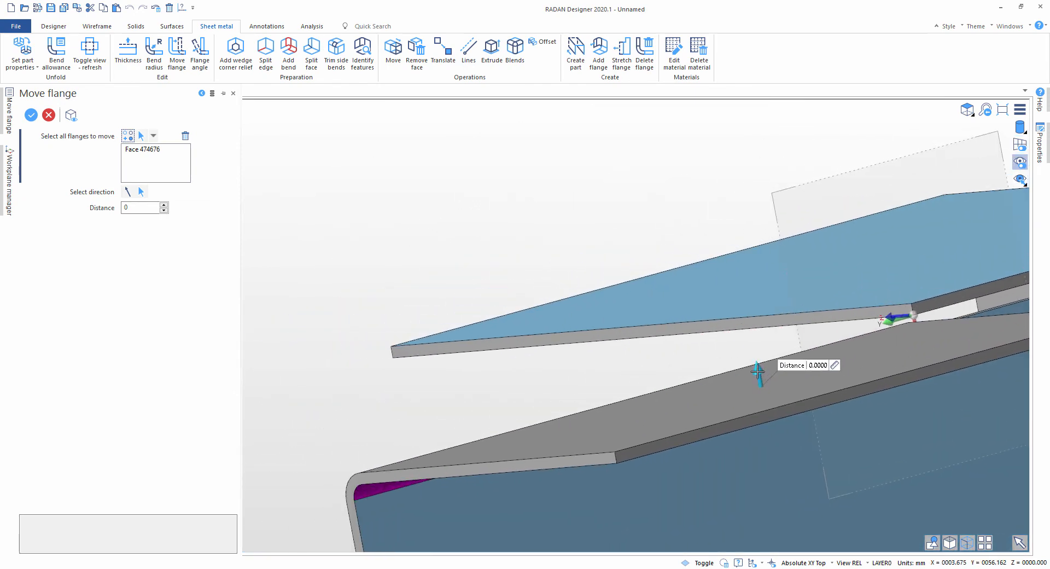
pyautogui.click(759, 376)
pyautogui.click(438, 344)
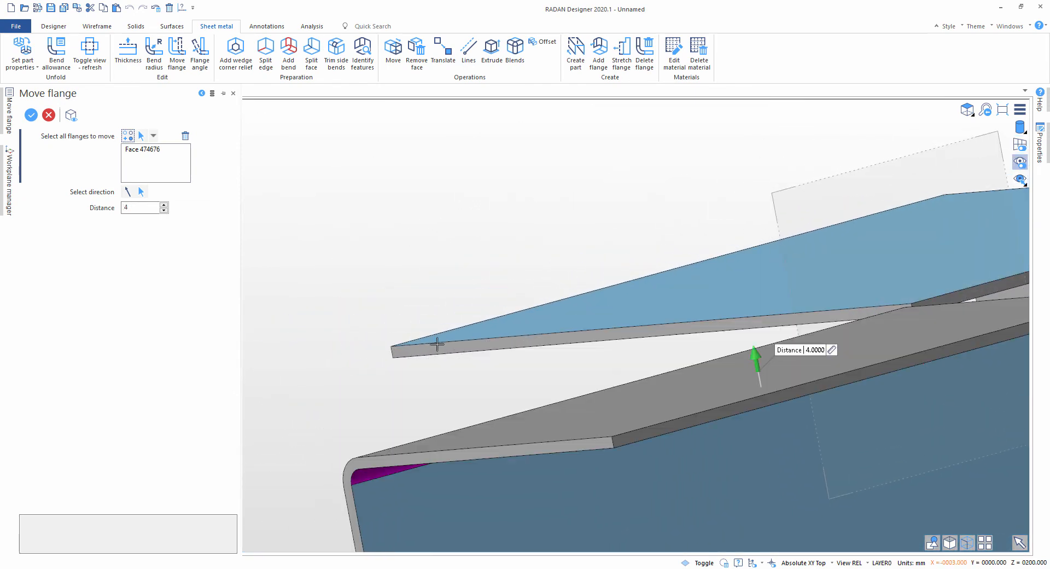
pyautogui.rightClick(563, 170)
pyautogui.scroll(-2, 750, 274)
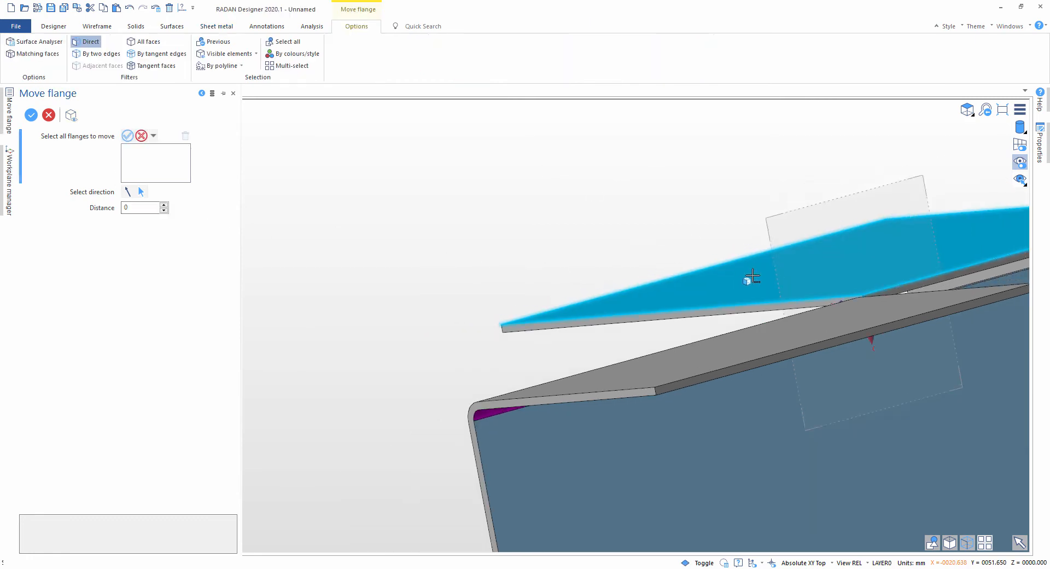
pyautogui.moveTo(750, 279); pyautogui.dragTo(752, 369, button='middle')
pyautogui.scroll(-1, 697, 385)
pyautogui.press('Escape')
pyautogui.scroll(-3, 696, 385)
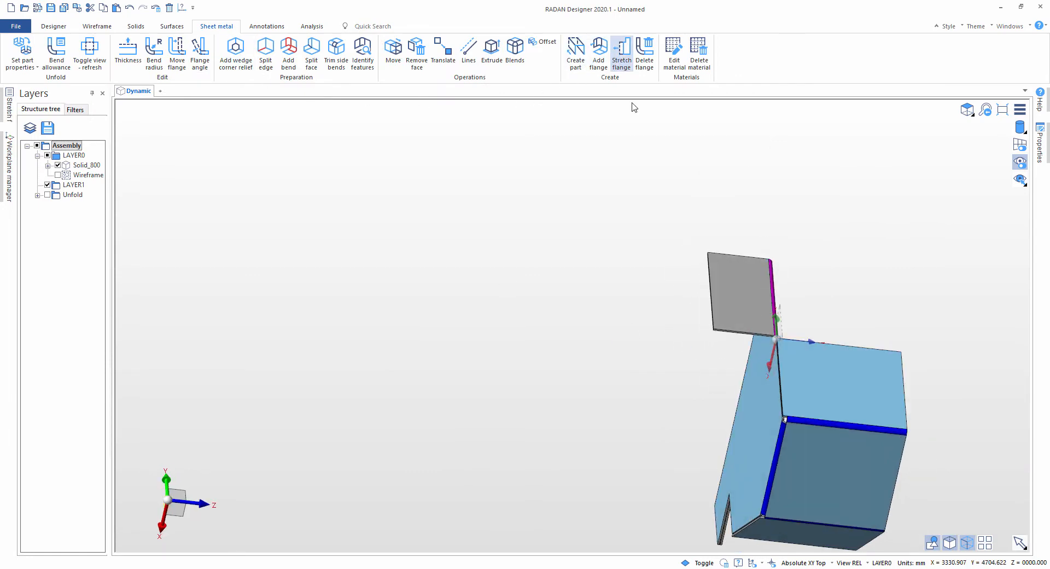
# - Stretch the end panel's free side edge by 105 mm to reach the outer corner of the moved flange
pyautogui.click(622, 54)
pyautogui.scroll(4, 812, 350)
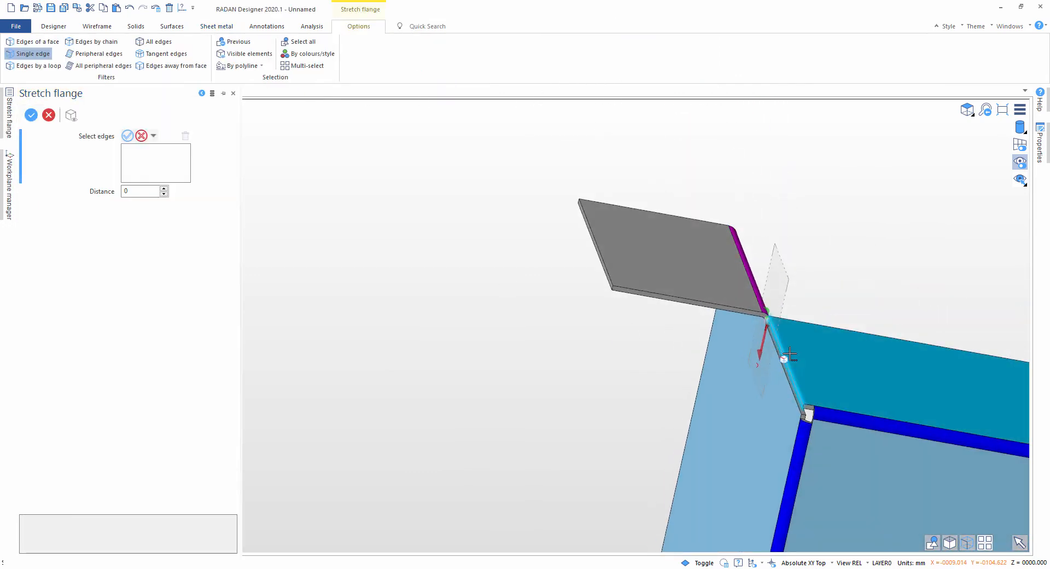
pyautogui.click(777, 353)
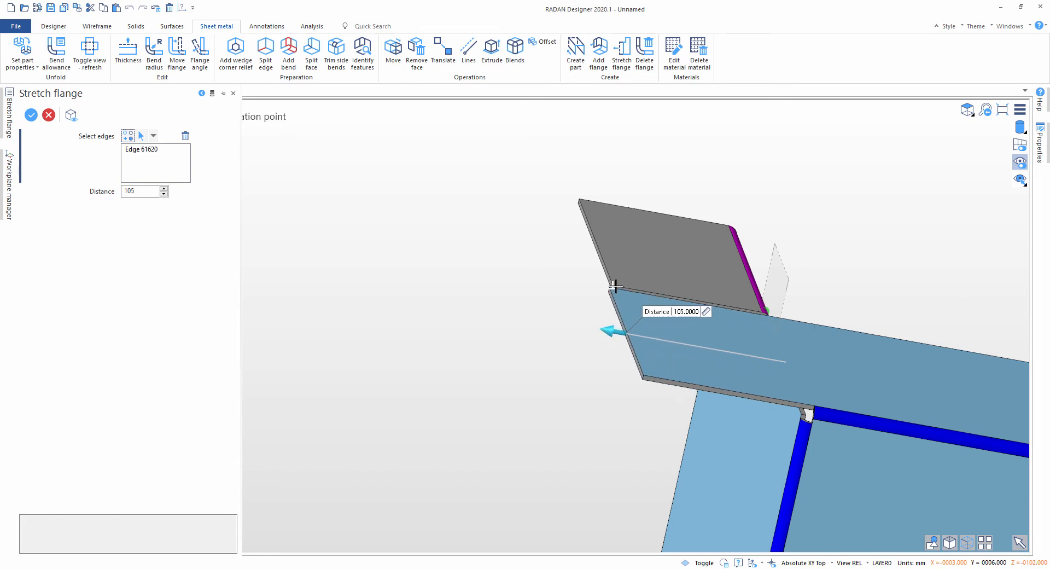
pyautogui.middleClick(565, 344)
# - Stretch the partial flange's lower edge by 5 mm to the corner of the adjoining end panel, and leave the command
pyautogui.moveTo(865, 327); pyautogui.dragTo(827, 392, button='middle')
pyautogui.scroll(-5, 855, 406)
pyautogui.scroll(7, 787, 370)
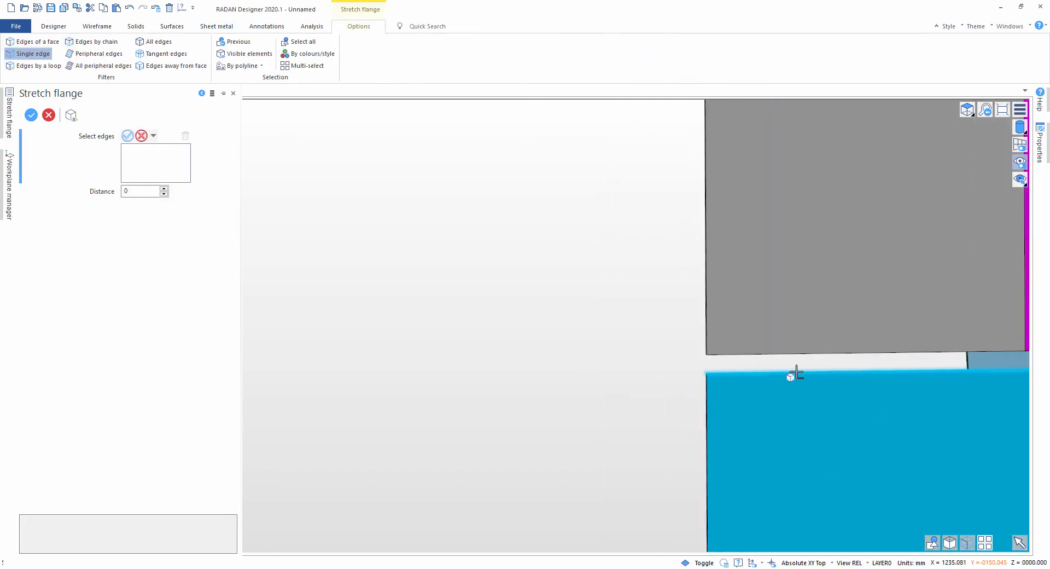
pyautogui.moveTo(783, 364); pyautogui.dragTo(832, 332, button='middle')
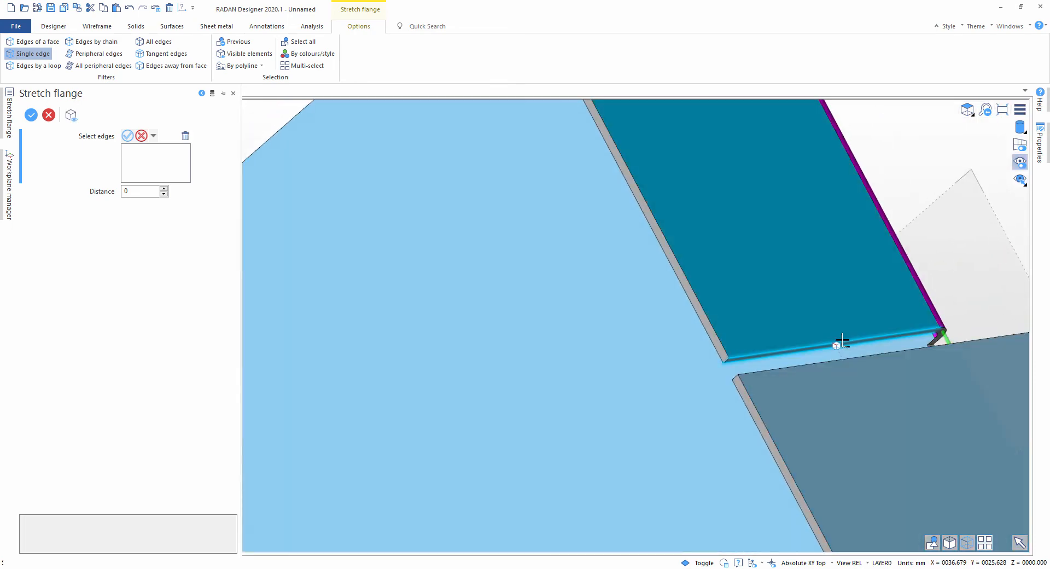
pyautogui.click(843, 340)
pyautogui.click(905, 324)
pyautogui.click(930, 344)
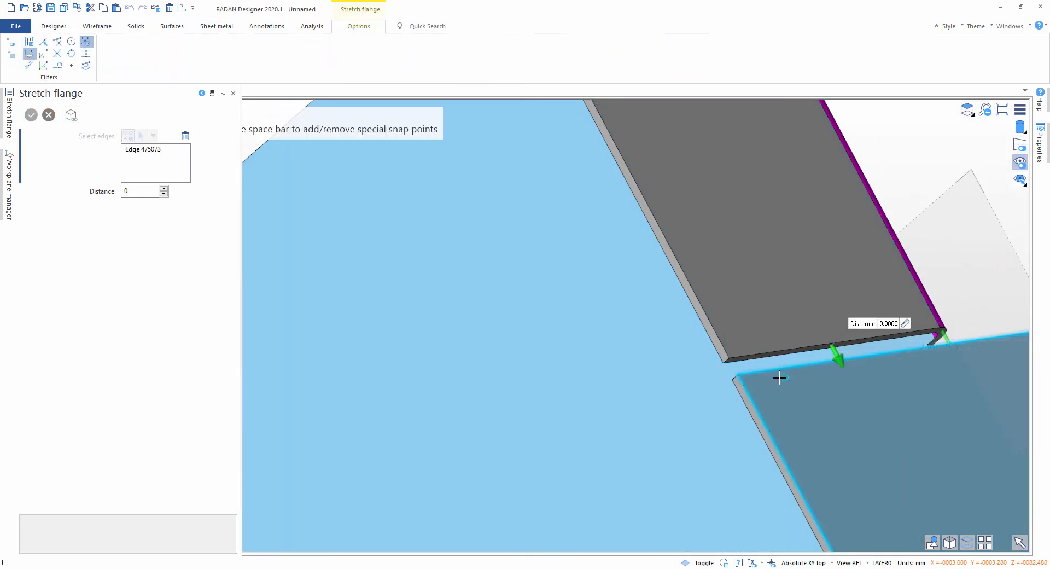
pyautogui.click(739, 376)
pyautogui.click(737, 375)
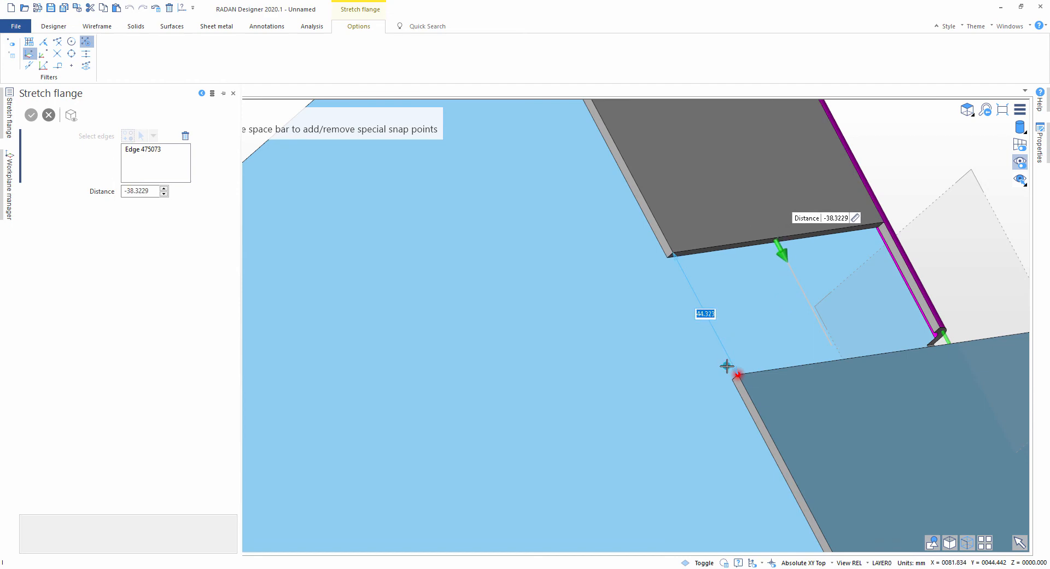
pyautogui.press('Return')
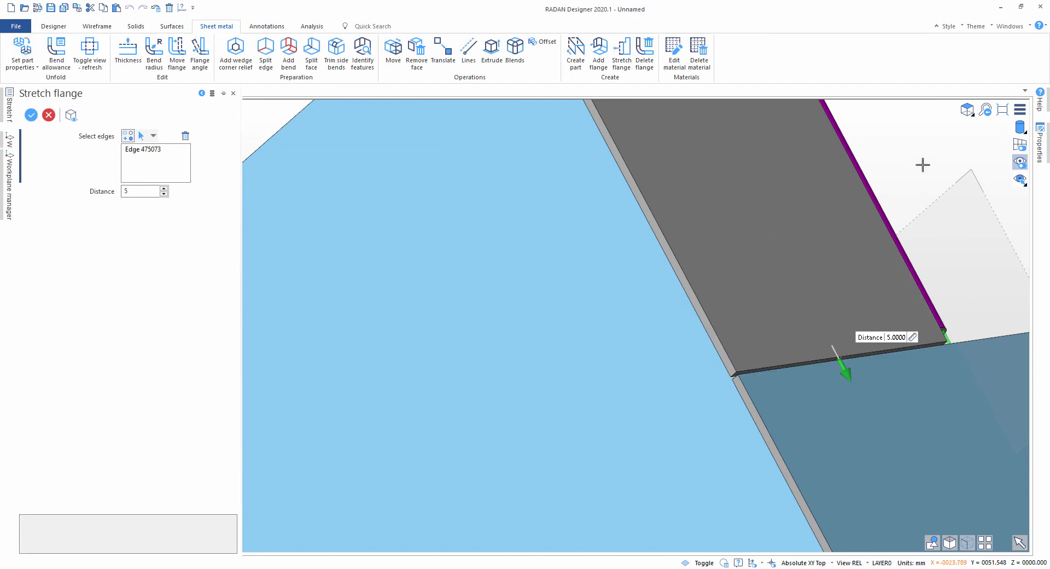
pyautogui.rightClick(923, 165)
pyautogui.scroll(-5, 921, 171)
pyautogui.moveTo(880, 229); pyautogui.dragTo(861, 280, button='middle')
pyautogui.scroll(-3, 861, 279)
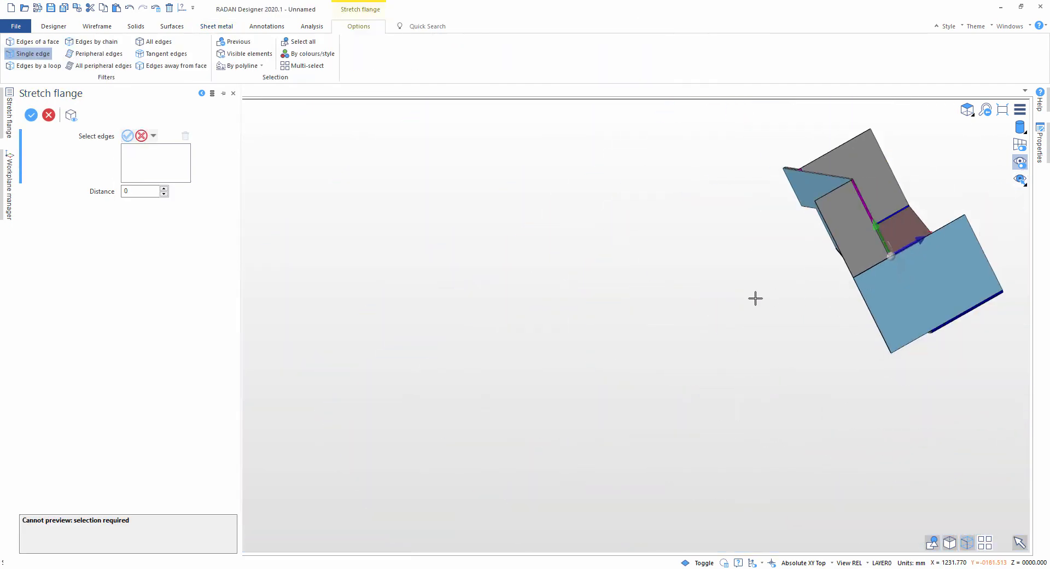
pyautogui.rightClick(756, 299)
# - Toggle to the unfolded view of the part to inspect it, and return to the folded model
pyautogui.scroll(-3, 756, 298)
pyautogui.moveTo(739, 298); pyautogui.dragTo(588, 345, button='middle')
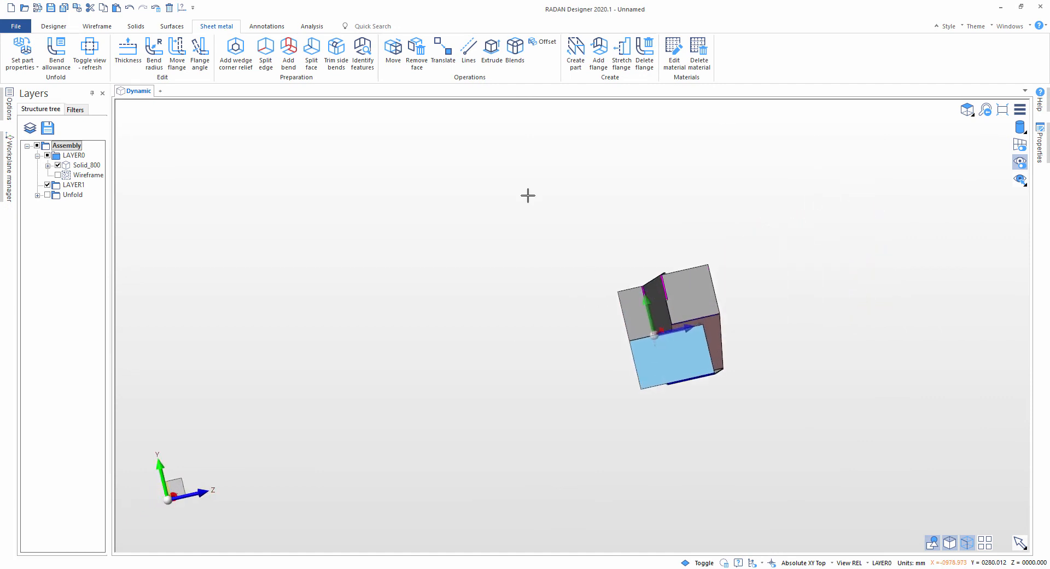
pyautogui.click(90, 50)
pyautogui.moveTo(652, 341); pyautogui.dragTo(693, 392, button='middle')
pyautogui.click(90, 50)
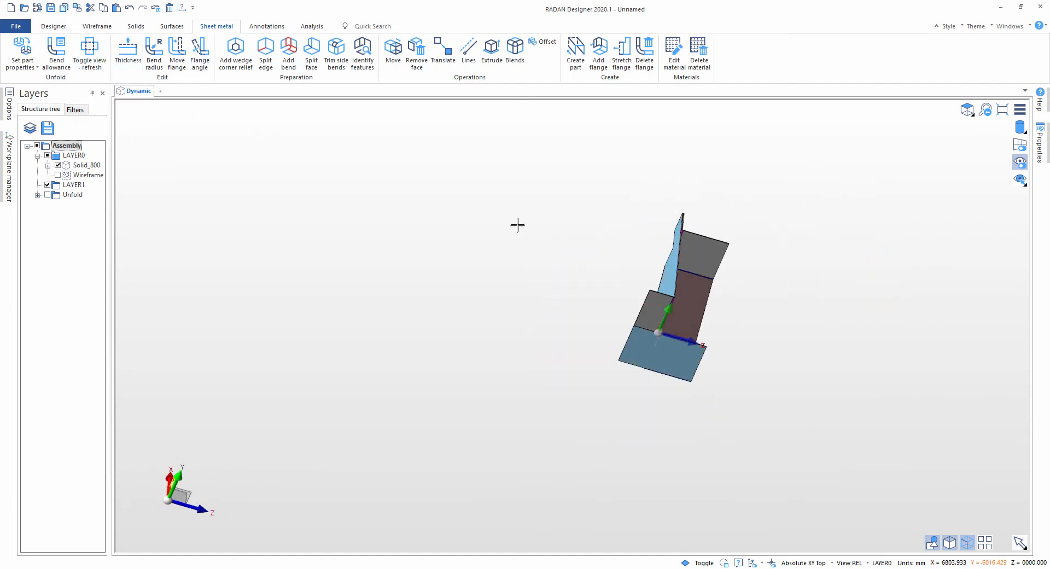
pyautogui.moveTo(681, 298); pyautogui.dragTo(718, 292, button='middle')
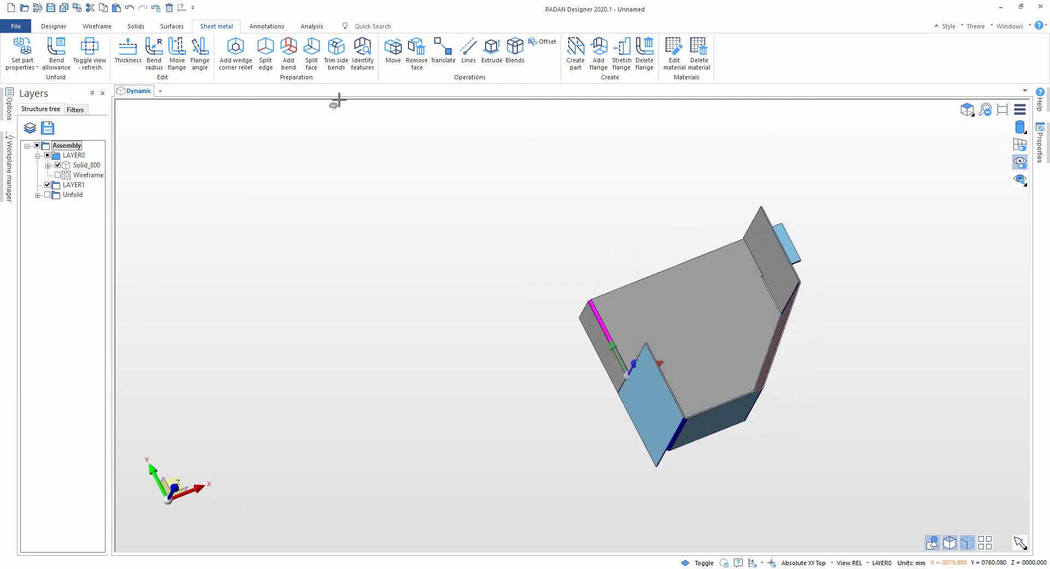
# - Create a workplane named WPL on the large panel's face, using a selected position near its long straight edge
pyautogui.click(687, 308)
pyautogui.click(588, 281)
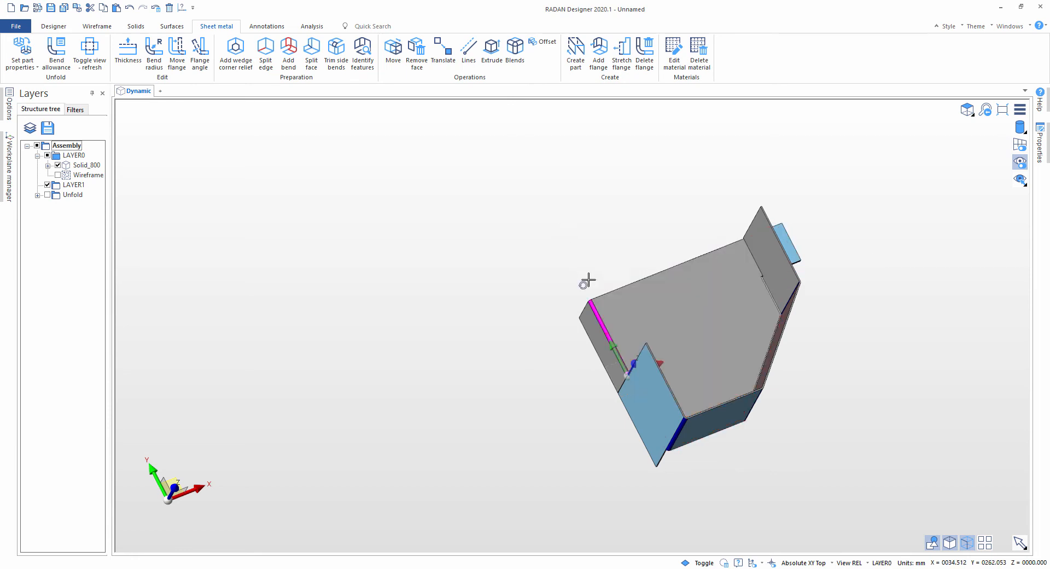
pyautogui.moveTo(589, 281); pyautogui.dragTo(652, 272, button='middle')
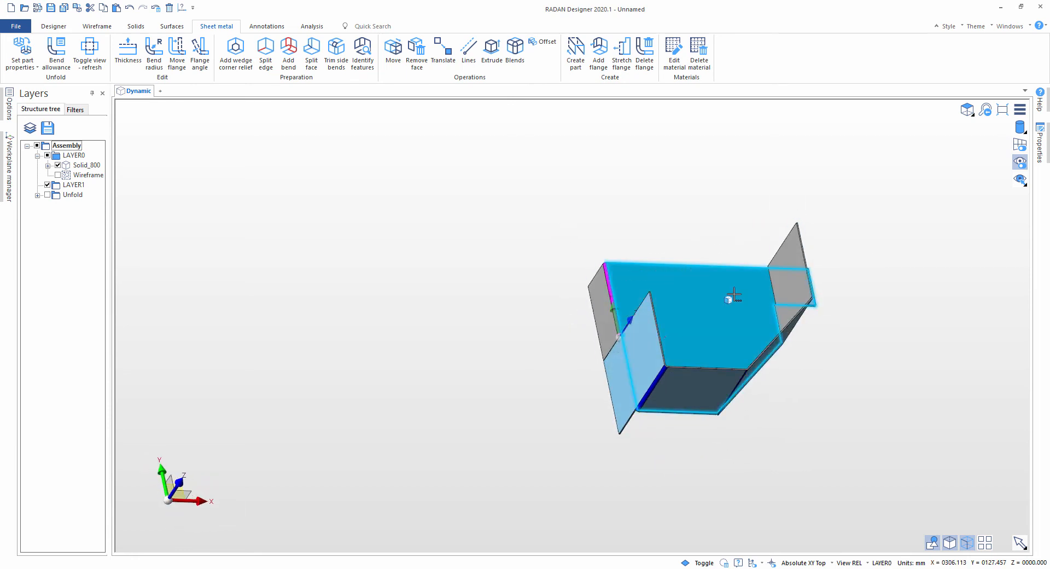
pyautogui.moveTo(725, 294); pyautogui.dragTo(701, 321, button='middle')
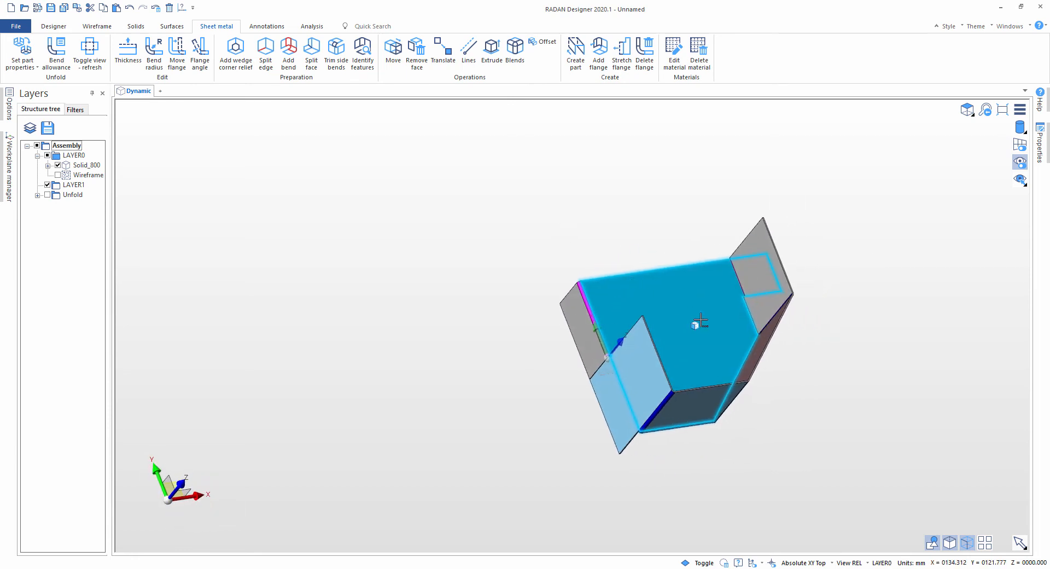
pyautogui.click(682, 296)
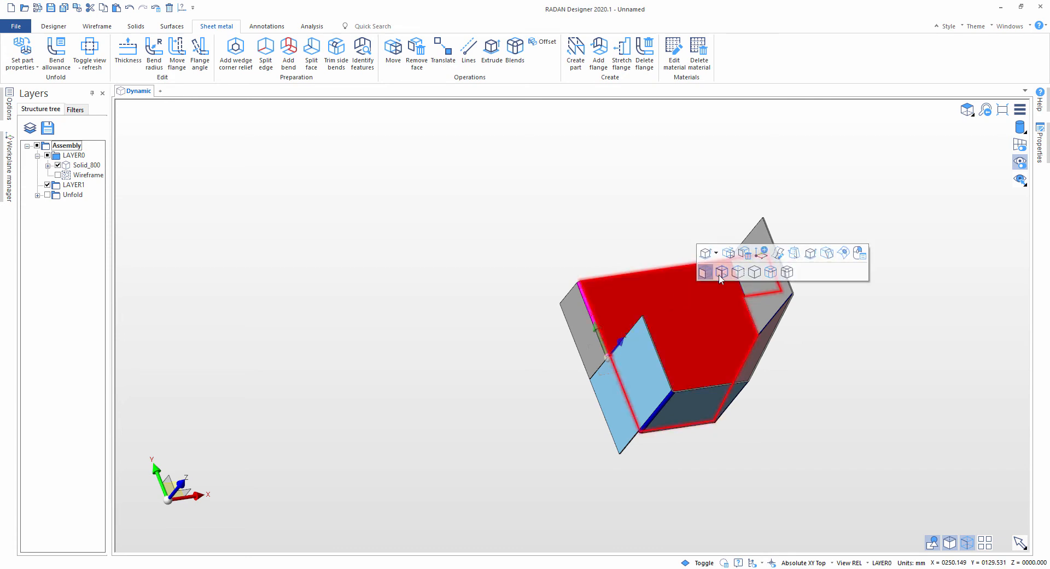
pyautogui.click(705, 269)
pyautogui.click(687, 293)
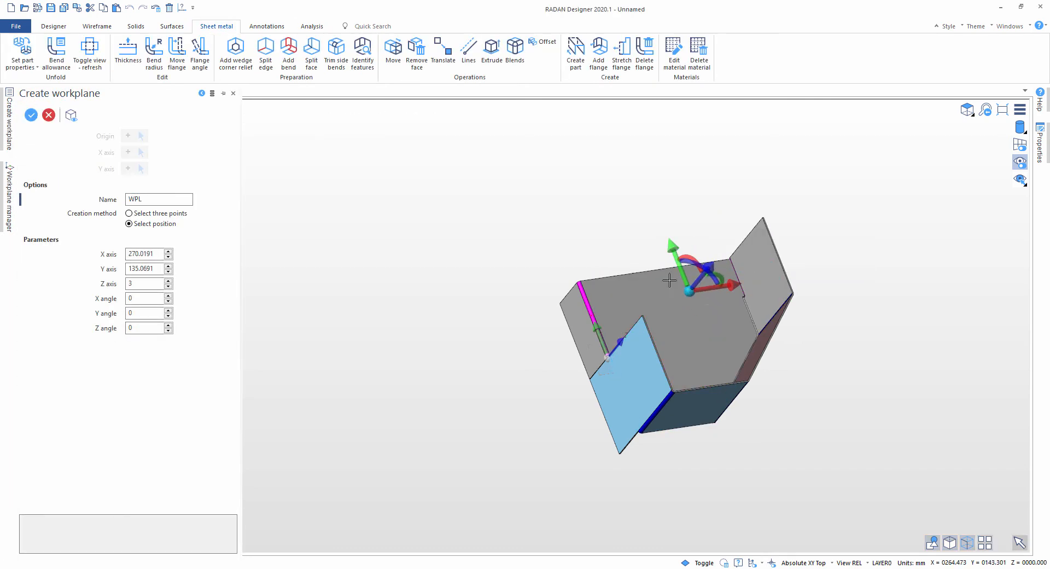
pyautogui.rightClick(599, 219)
pyautogui.rightClick(600, 218)
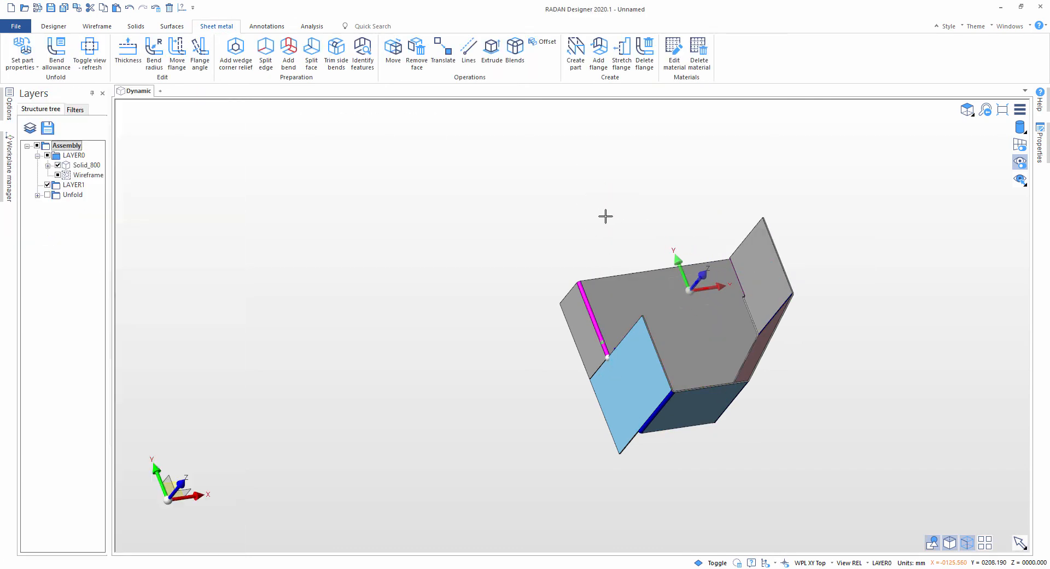
# - Draw a five-segment open line profile across the large panel, starting beyond the partial flange and ending past the long straight edge
pyautogui.moveTo(605, 216); pyautogui.dragTo(580, 238, button='middle')
pyautogui.click(469, 49)
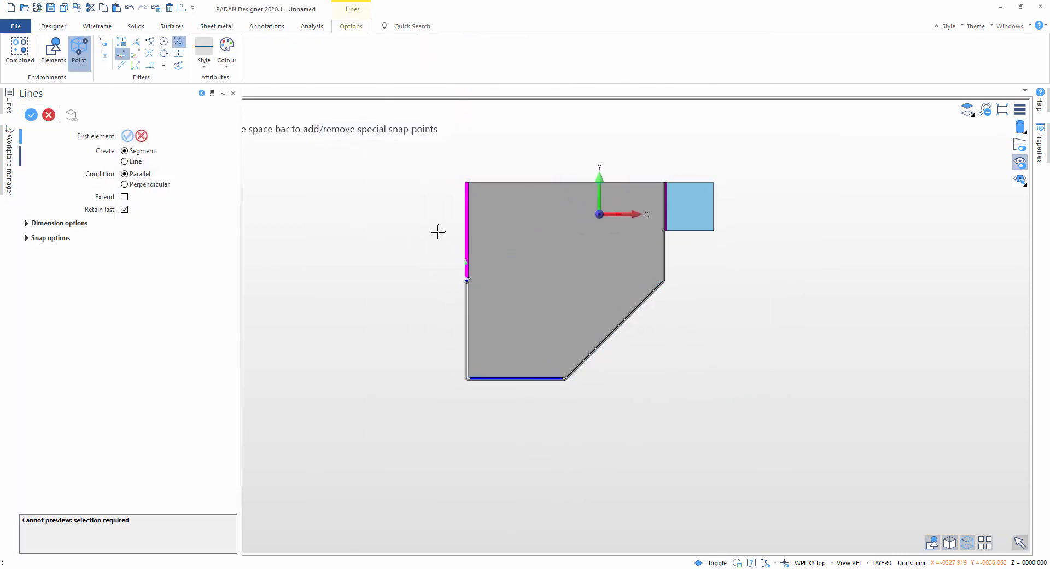
pyautogui.click(511, 232)
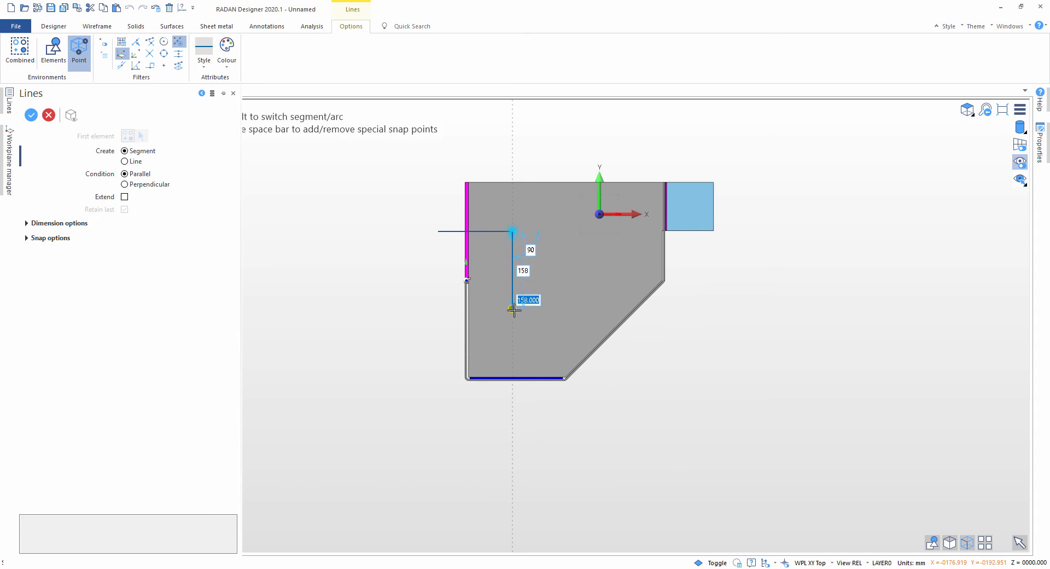
pyautogui.click(548, 316)
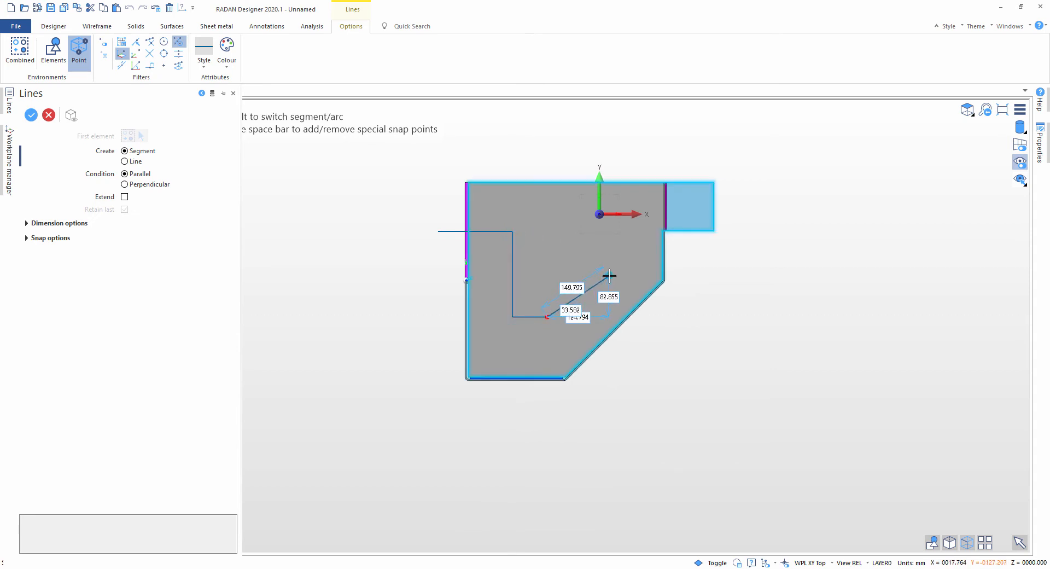
pyautogui.click(617, 267)
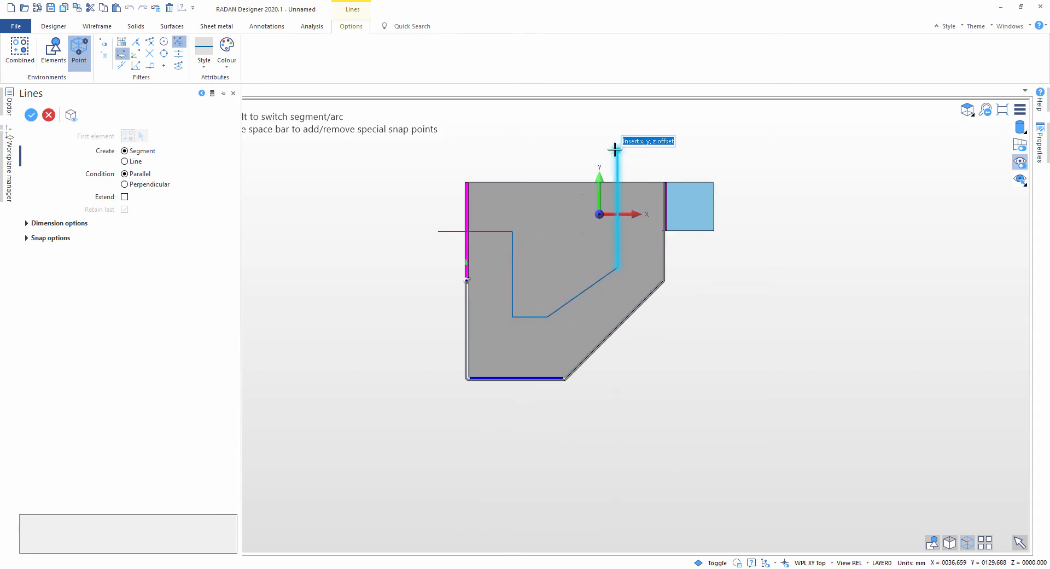
pyautogui.click(615, 149)
pyautogui.press('Escape')
# - Extrude the open line profile in Subtract mode through the panel and flange, with first distance 164 and second distance 300
pyautogui.moveTo(615, 149); pyautogui.dragTo(555, 173, button='middle')
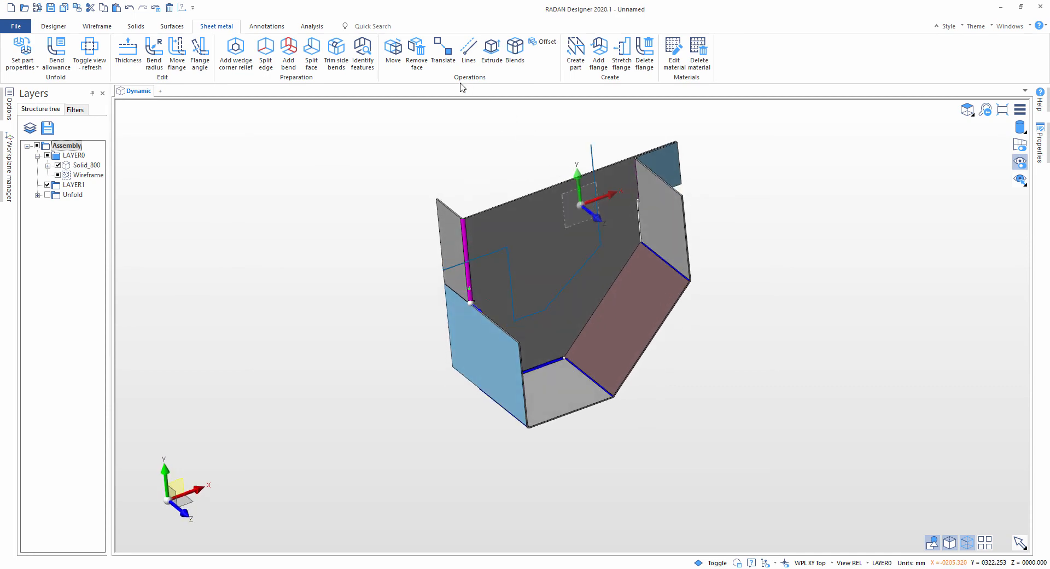
pyautogui.click(492, 49)
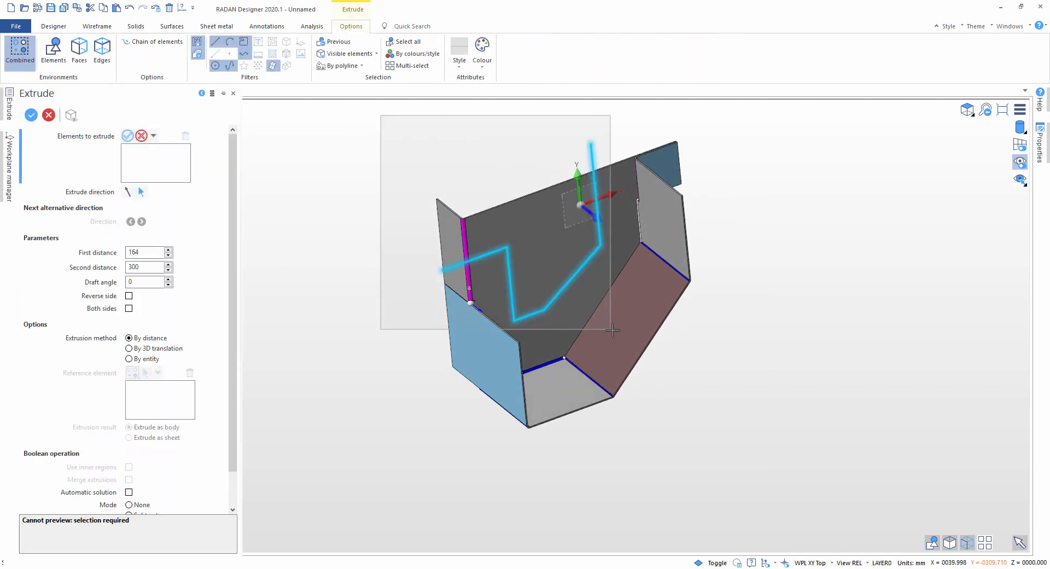
pyautogui.rightClick(614, 328)
pyautogui.moveTo(537, 250); pyautogui.dragTo(566, 250, button='middle')
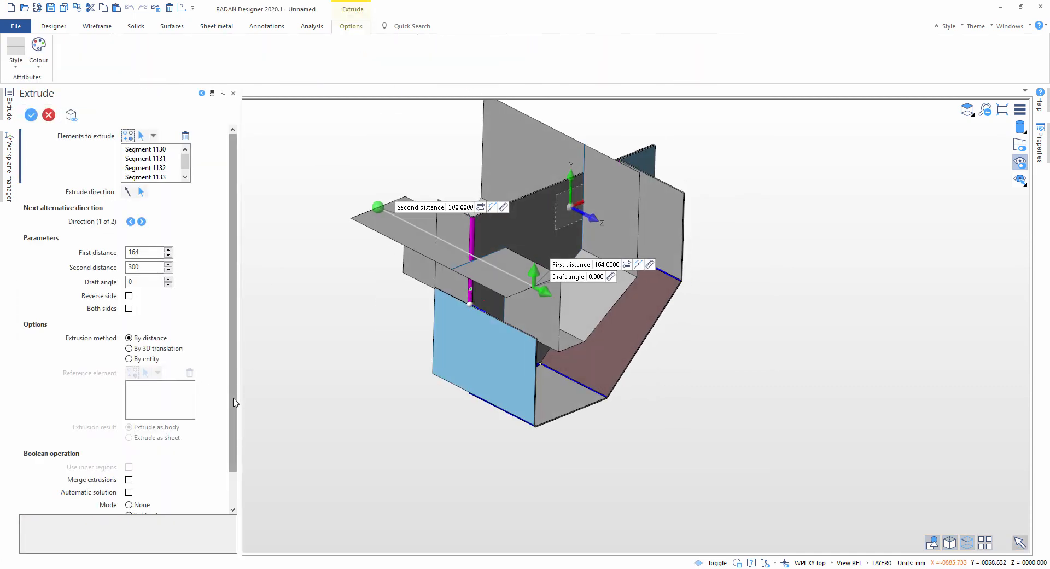
pyautogui.moveTo(233, 401); pyautogui.dragTo(225, 439)
pyautogui.click(137, 477)
pyautogui.rightClick(354, 437)
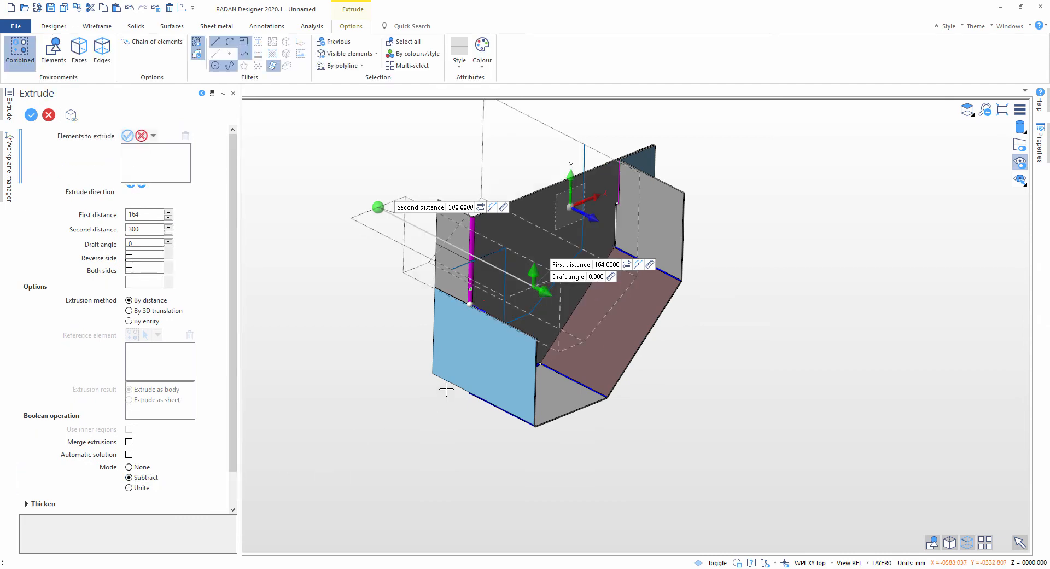
pyautogui.press('Escape')
# - Delete the separated solid above the cut profile and hide the wireframe layer
pyautogui.click(454, 211)
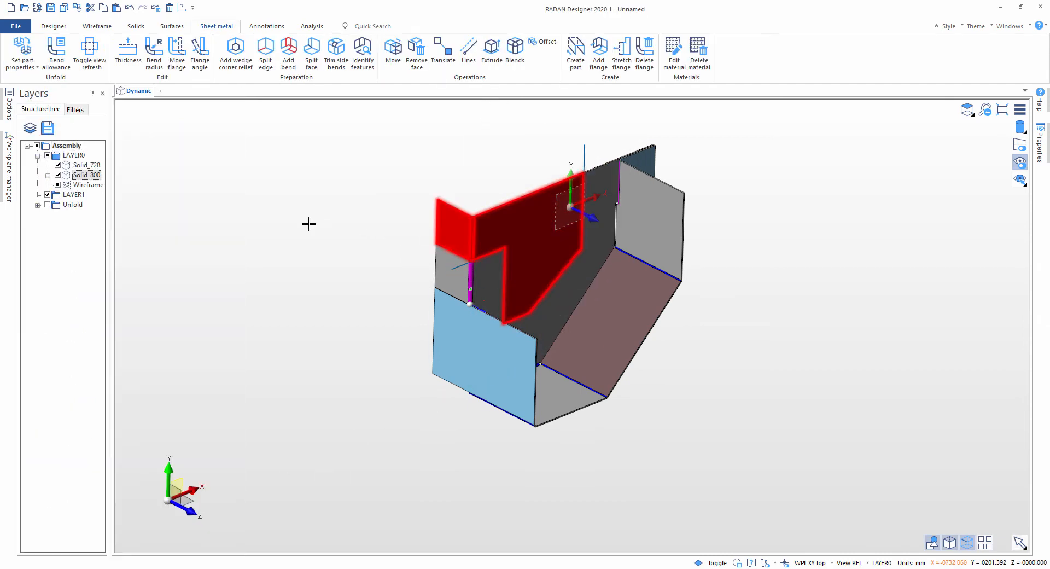
pyautogui.press('Delete')
pyautogui.scroll(-1, 276, 250)
pyautogui.moveTo(276, 249)
pyautogui.mouseDown(button='middle')
pyautogui.moveTo(242, 237)
pyautogui.moveTo(266, 245)
pyautogui.mouseUp(button='middle')
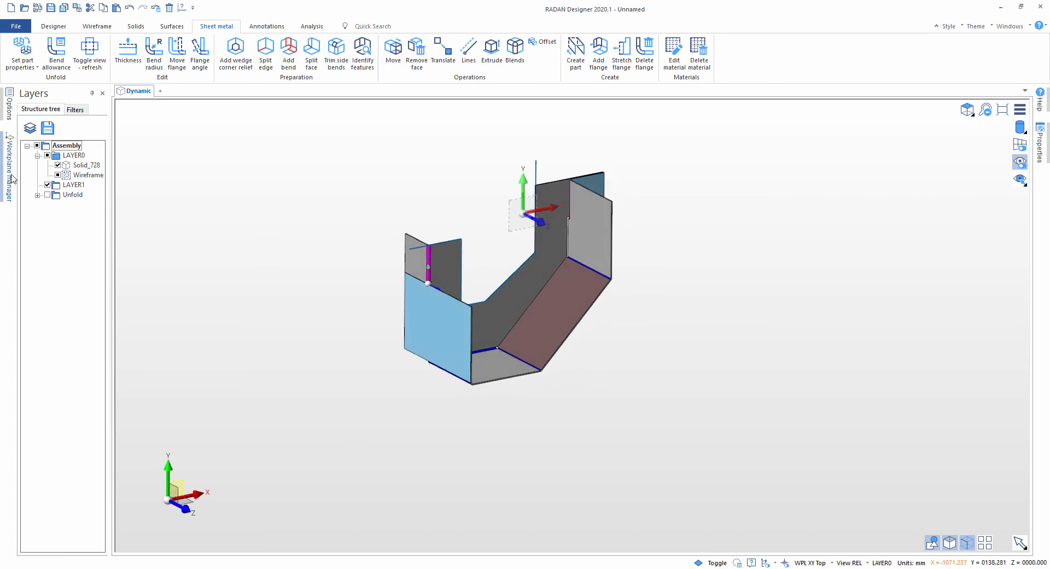
pyautogui.click(58, 175)
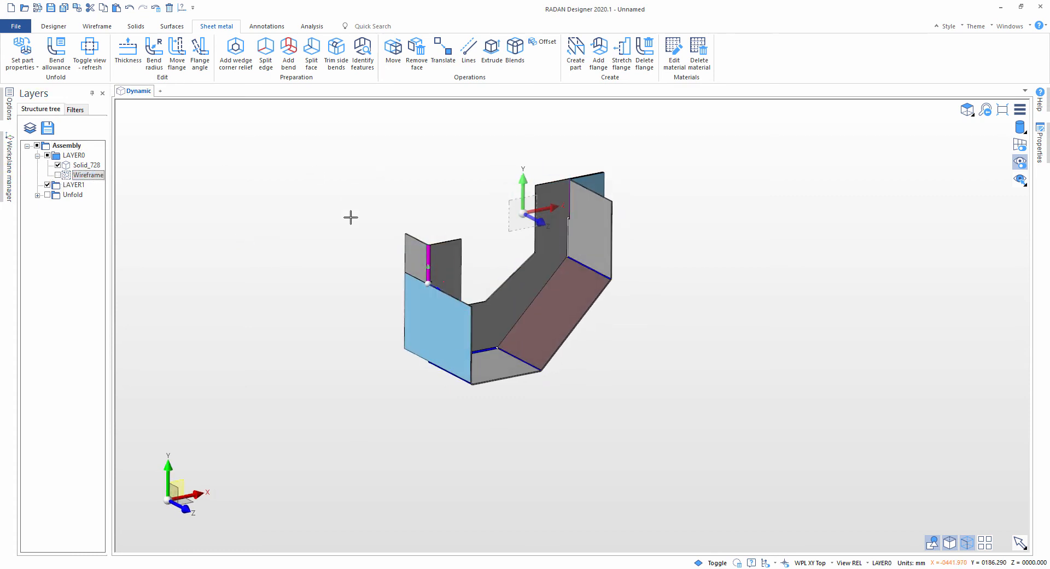
pyautogui.moveTo(352, 218); pyautogui.dragTo(486, 371, button='middle')
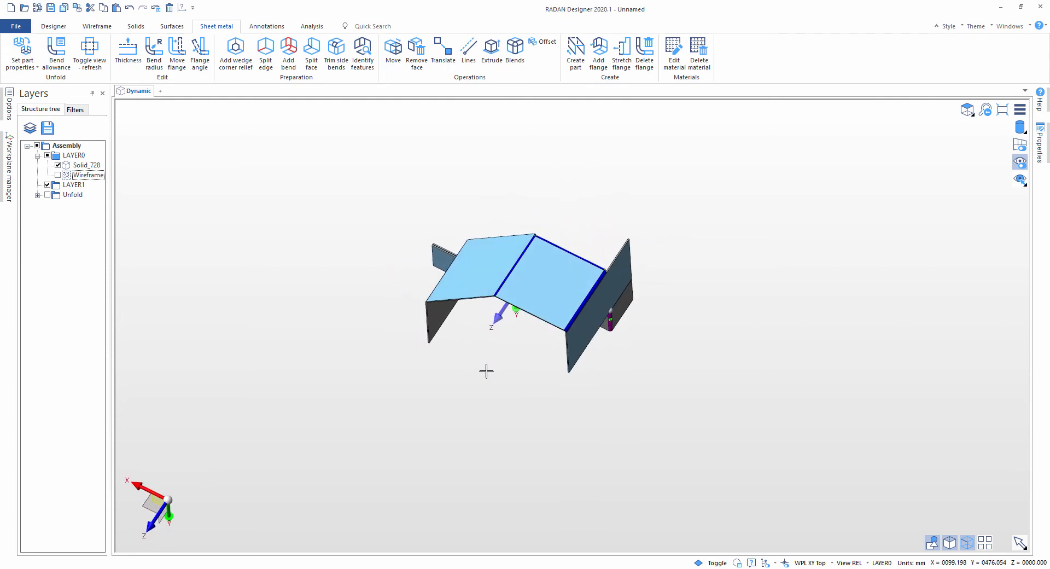
# - Cut away one corner of the side panel between two bends with a subtracted cuboid about 243 by 276 by 336 mm
pyautogui.click(136, 26)
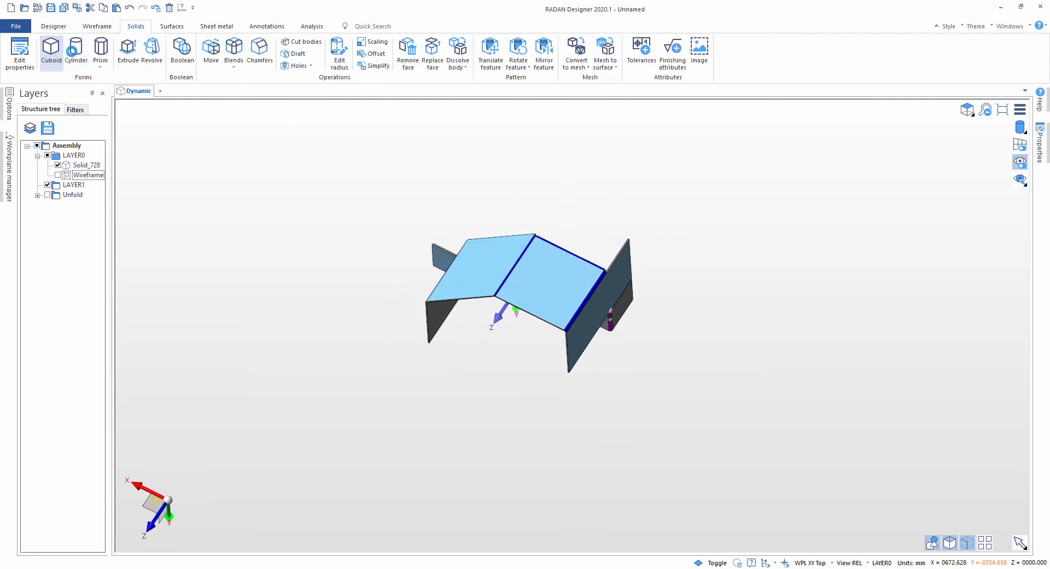
pyautogui.click(77, 50)
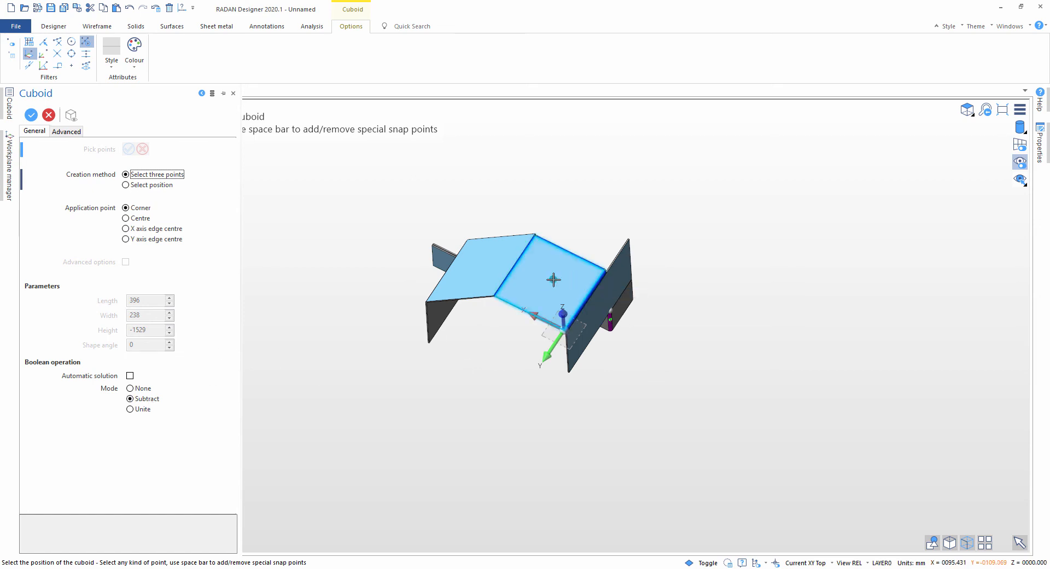
pyautogui.click(553, 280)
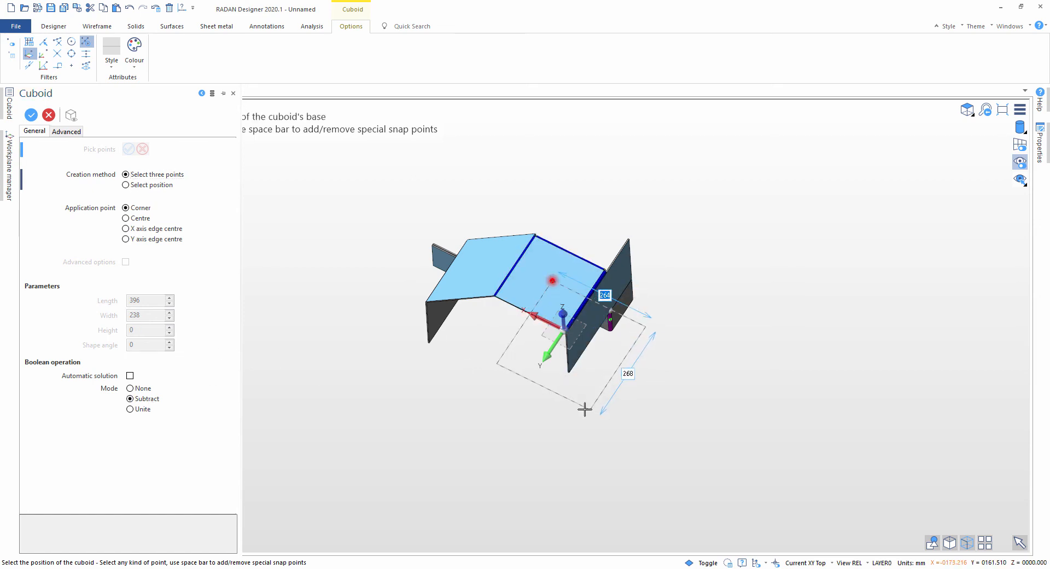
pyautogui.click(581, 408)
pyautogui.click(581, 478)
# - Cut away a corner of the adjoining side panel with a second subtracted cuboid about 383 by 304 by 420 mm
pyautogui.moveTo(581, 477); pyautogui.dragTo(442, 349, button='middle')
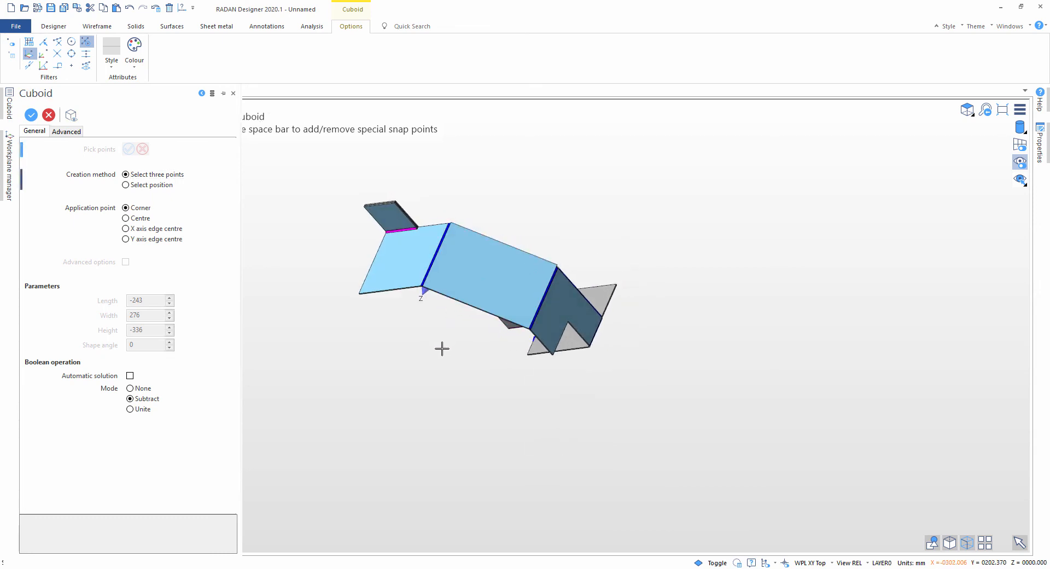
pyautogui.click(488, 273)
pyautogui.click(301, 312)
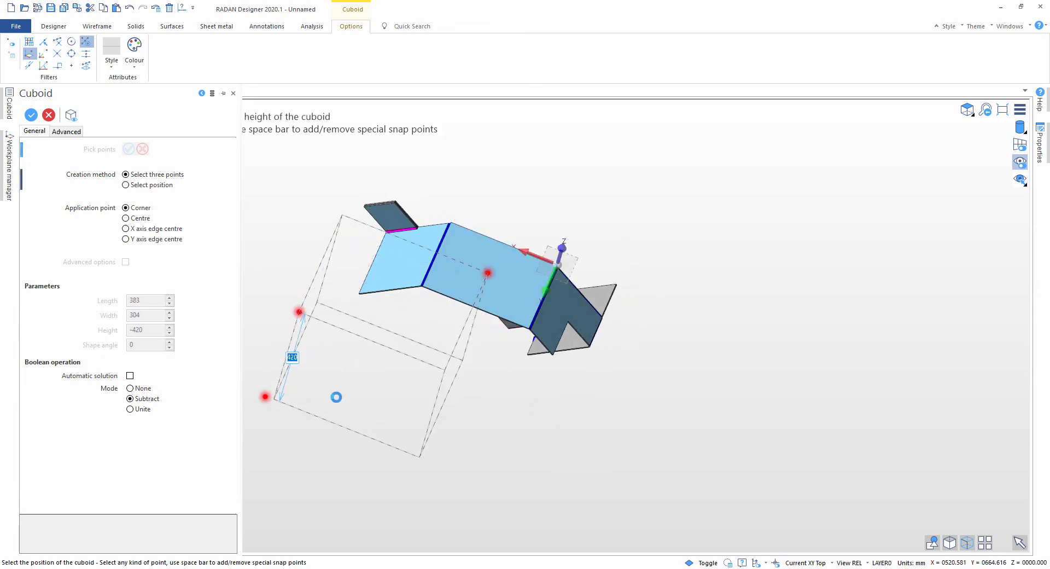
pyautogui.click(445, 324)
pyautogui.moveTo(511, 272); pyautogui.dragTo(379, 202, button='middle')
pyautogui.press('Escape')
# - Subtract a radius 27 cylinder through the large panel's end tab and the flange overlapping it, shifting the cylinder along its axis
pyautogui.scroll(4, 394, 235)
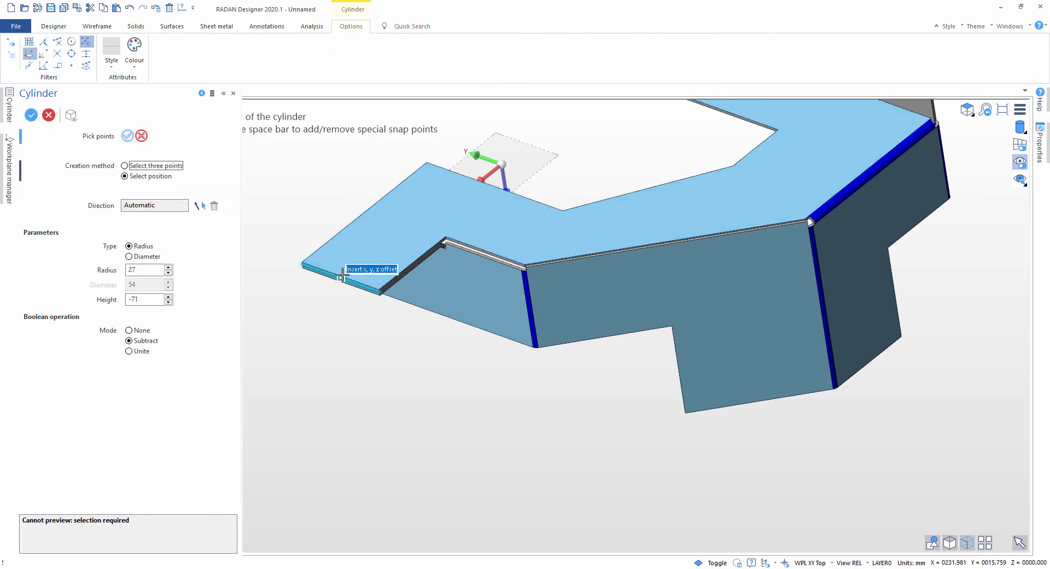
pyautogui.scroll(3, 342, 272)
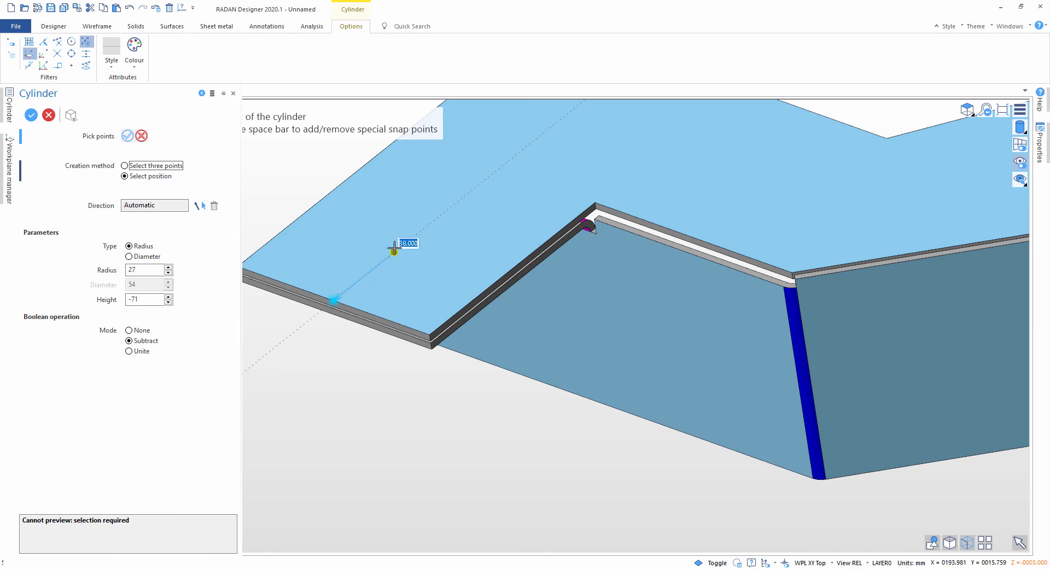
pyautogui.click(411, 238)
pyautogui.scroll(-3, 429, 269)
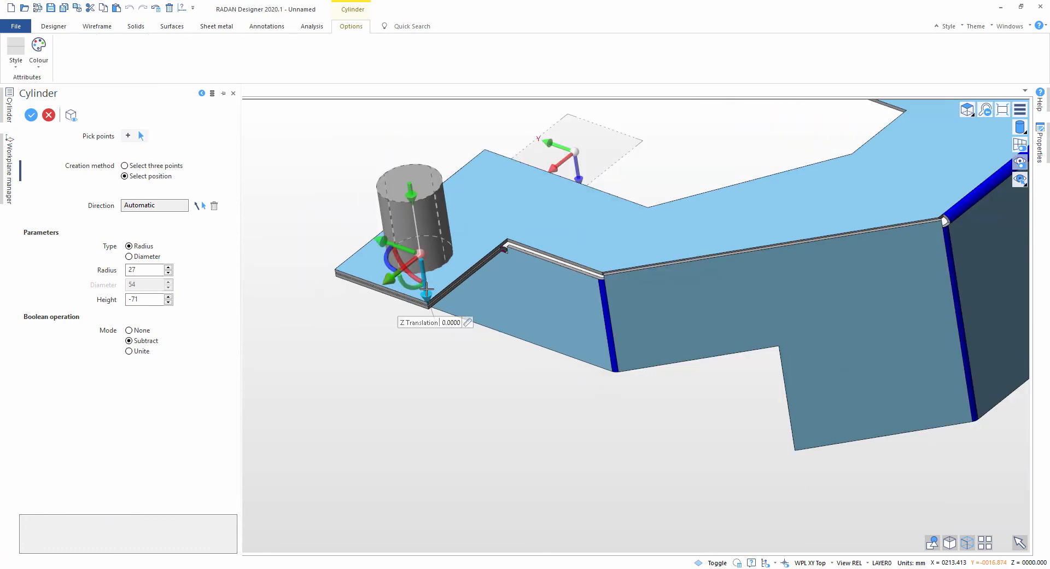
pyautogui.moveTo(440, 336); pyautogui.dragTo(443, 354)
pyautogui.rightClick(509, 425)
pyautogui.moveTo(626, 278); pyautogui.dragTo(692, 300, button='middle')
pyautogui.press('Escape')
# - Subtract radius 27 cylinders through the partial flange and the adjoining end panel, with the second hole in line with the first
pyautogui.scroll(-3, 605, 361)
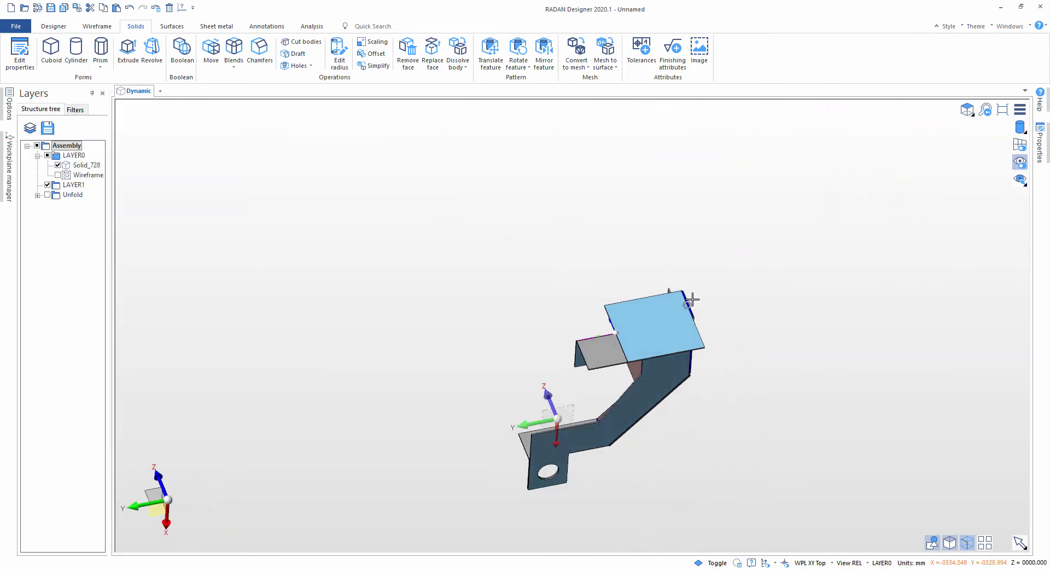
pyautogui.scroll(5, 639, 334)
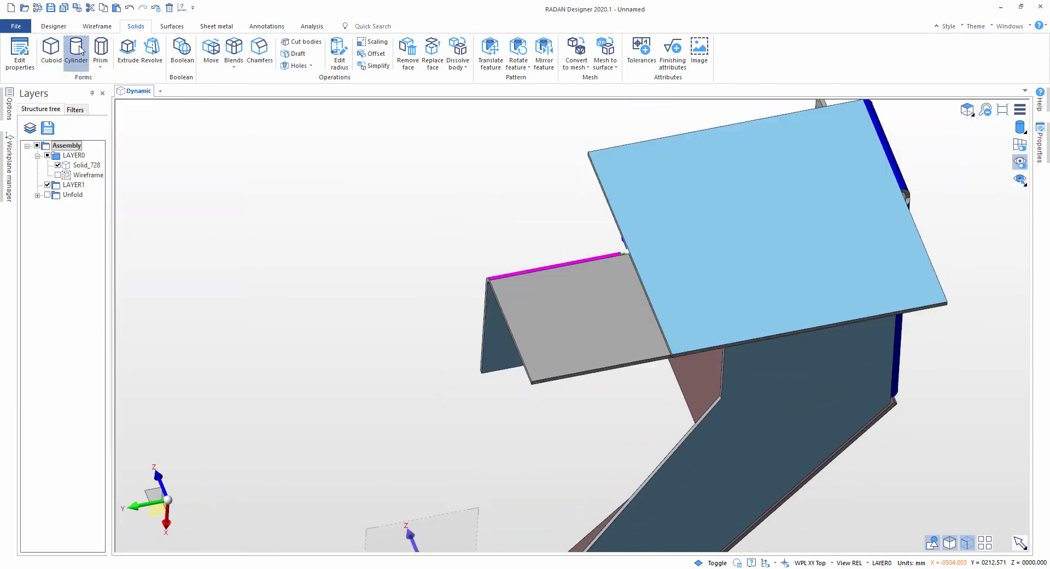
pyautogui.click(76, 49)
pyautogui.click(583, 317)
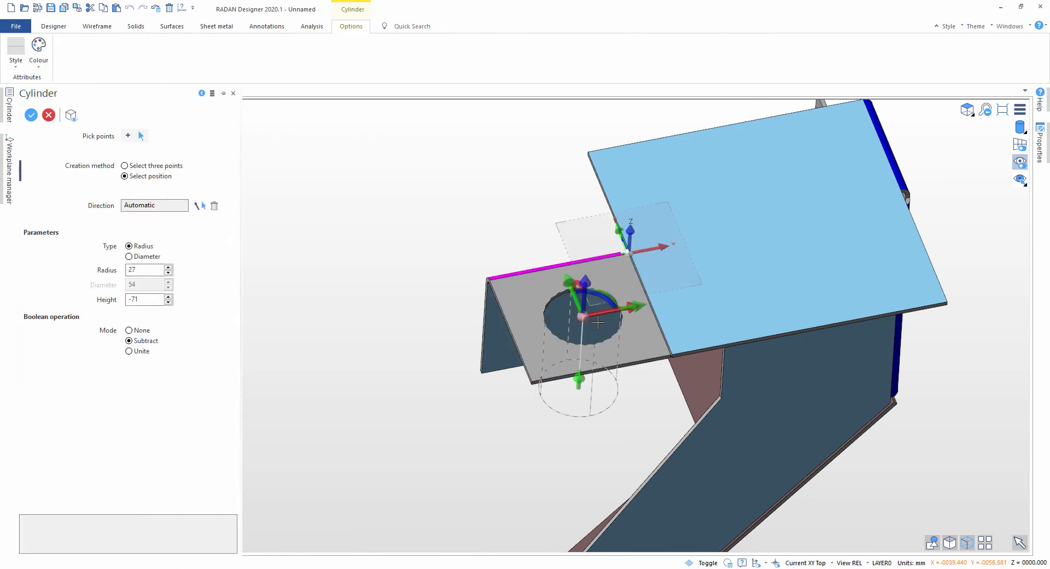
pyautogui.rightClick(655, 401)
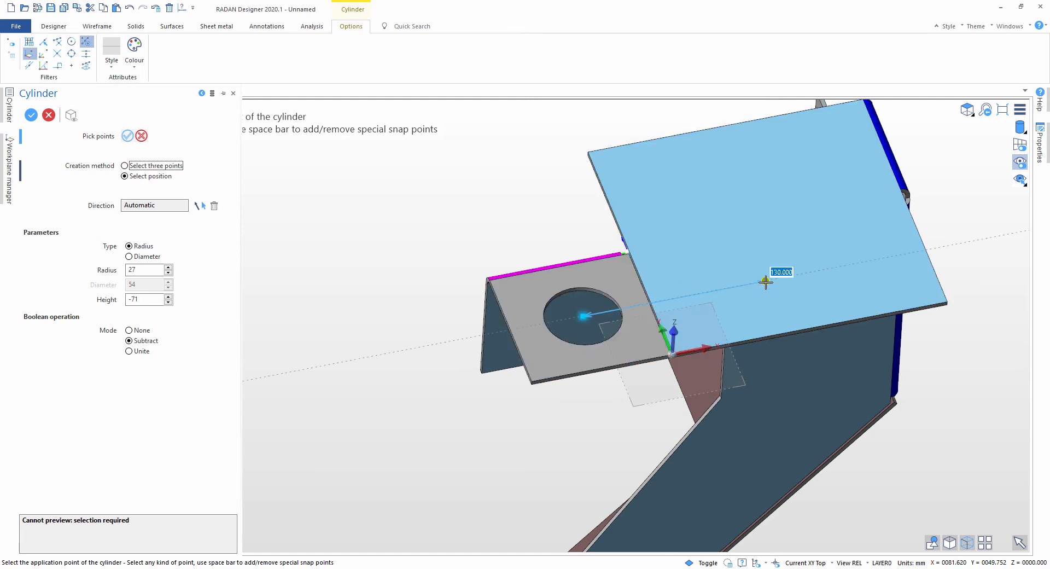
pyautogui.click(723, 293)
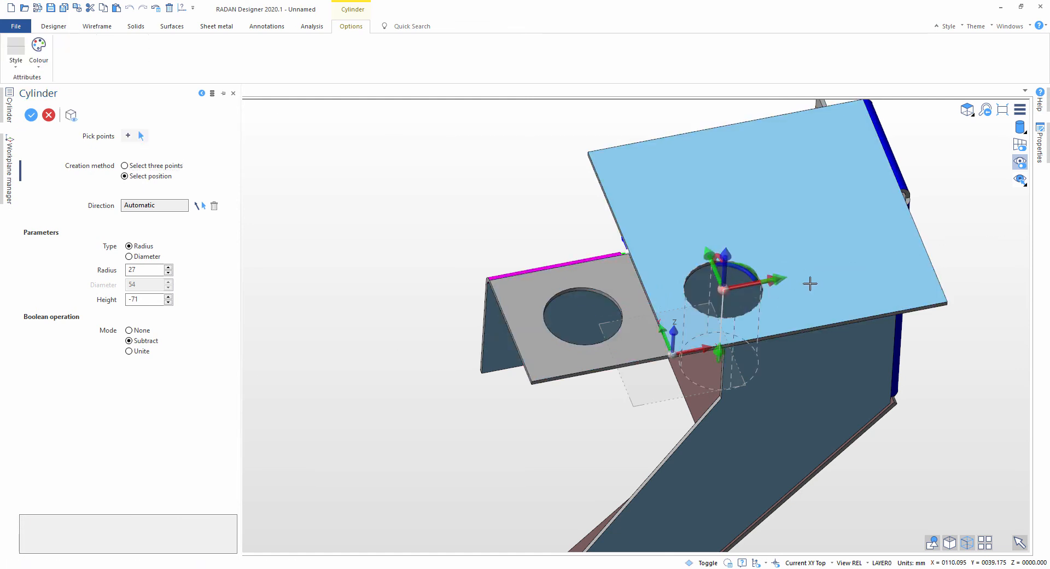
pyautogui.rightClick(776, 287)
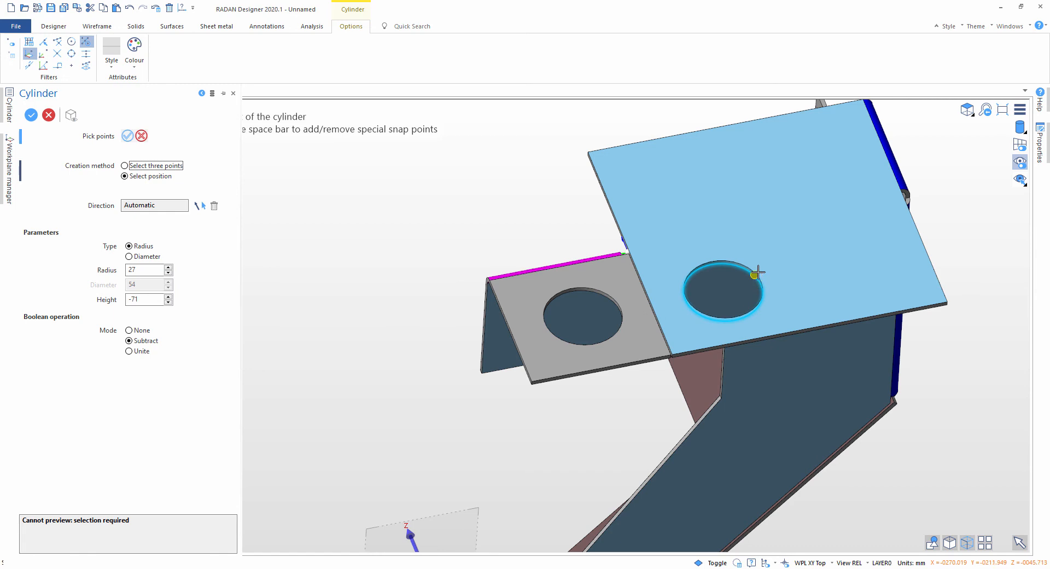
# - Subtract another radius 27 cylinder through the end panel, in line with the existing hole by using its centre as a snap point
pyautogui.scroll(3, 758, 272)
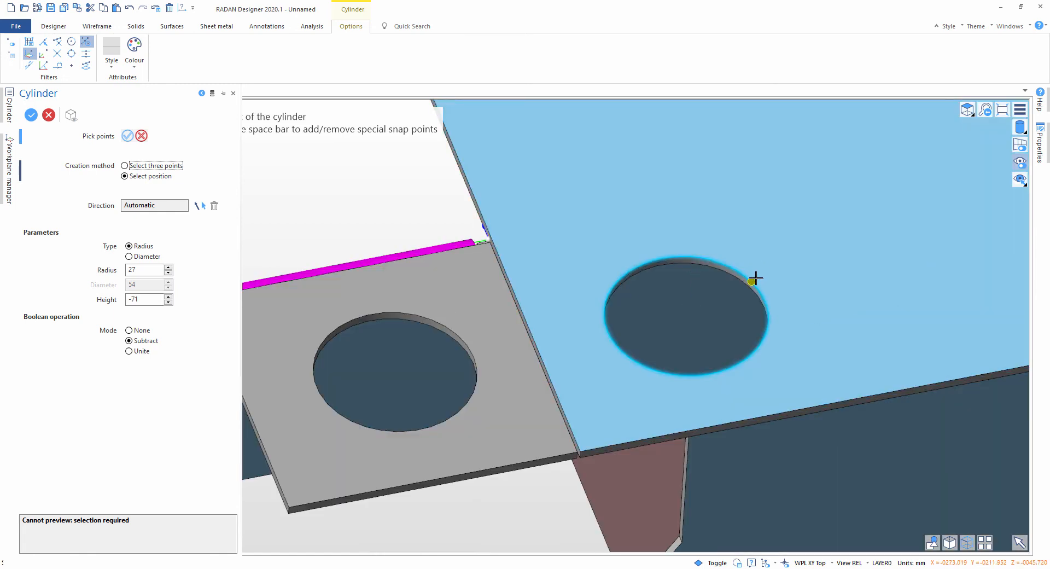
pyautogui.moveTo(753, 286)
pyautogui.press('space')
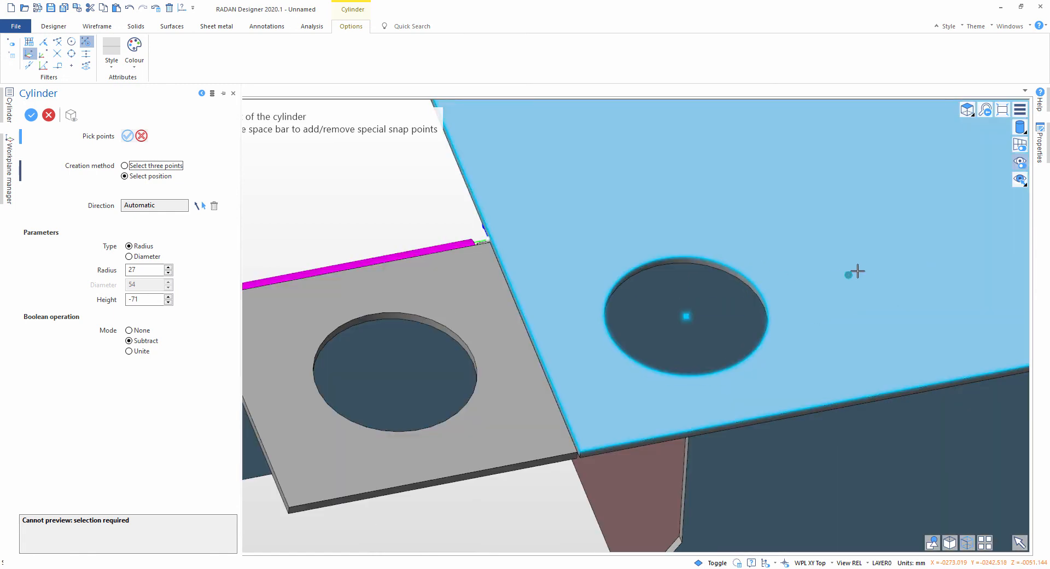
pyautogui.scroll(-1, 929, 269)
pyautogui.scroll(-2, 979, 258)
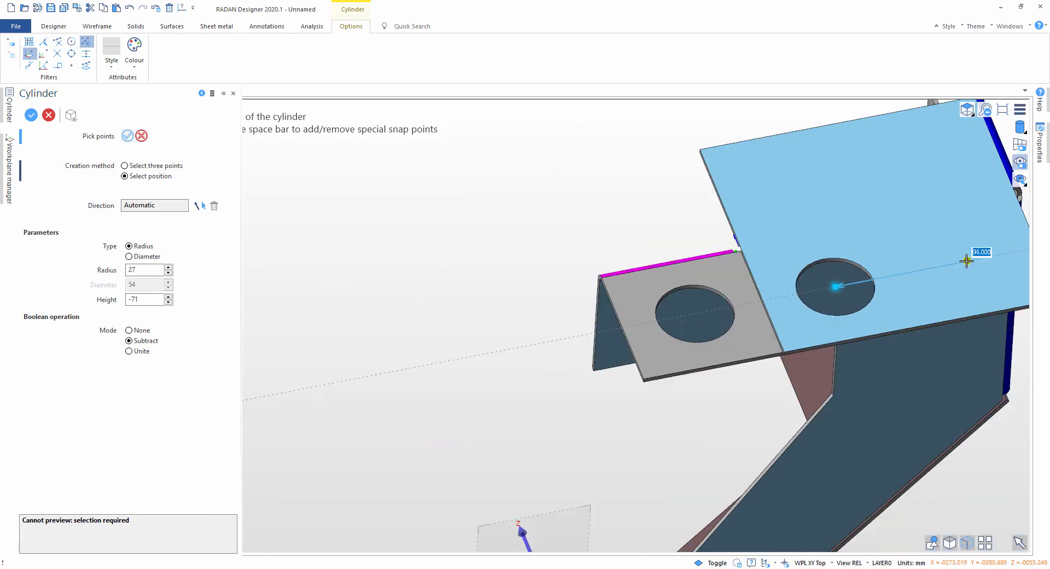
pyautogui.click(966, 261)
pyautogui.scroll(-2, 966, 274)
pyautogui.scroll(4, 981, 280)
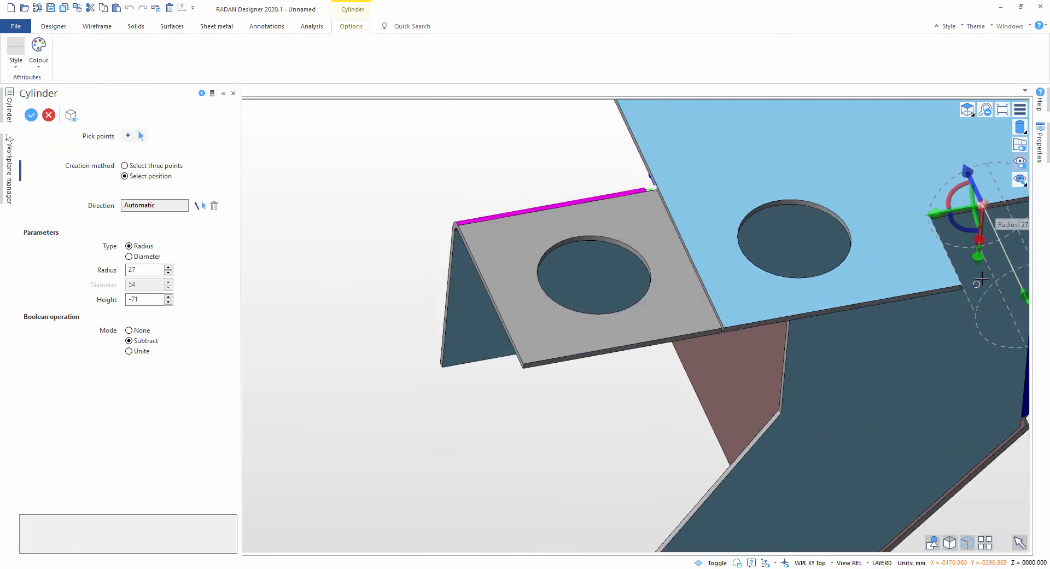
pyautogui.moveTo(982, 279); pyautogui.dragTo(751, 233, button='middle')
pyautogui.moveTo(933, 236)
pyautogui.mouseDown()
pyautogui.moveTo(948, 235)
pyautogui.moveTo(934, 227)
pyautogui.mouseUp()
pyautogui.scroll(-2, 662, 311)
pyautogui.moveTo(662, 316); pyautogui.dragTo(544, 338, button='middle')
pyautogui.rightClick(662, 349)
pyautogui.press('Escape')
# - Set the part properties to Aluminium with K-factor 0.43 and automatic primary face, and unfold the part into its flat pattern
pyautogui.moveTo(782, 336); pyautogui.dragTo(801, 299, button='middle')
pyautogui.scroll(-1, 462, 324)
pyautogui.click(222, 28)
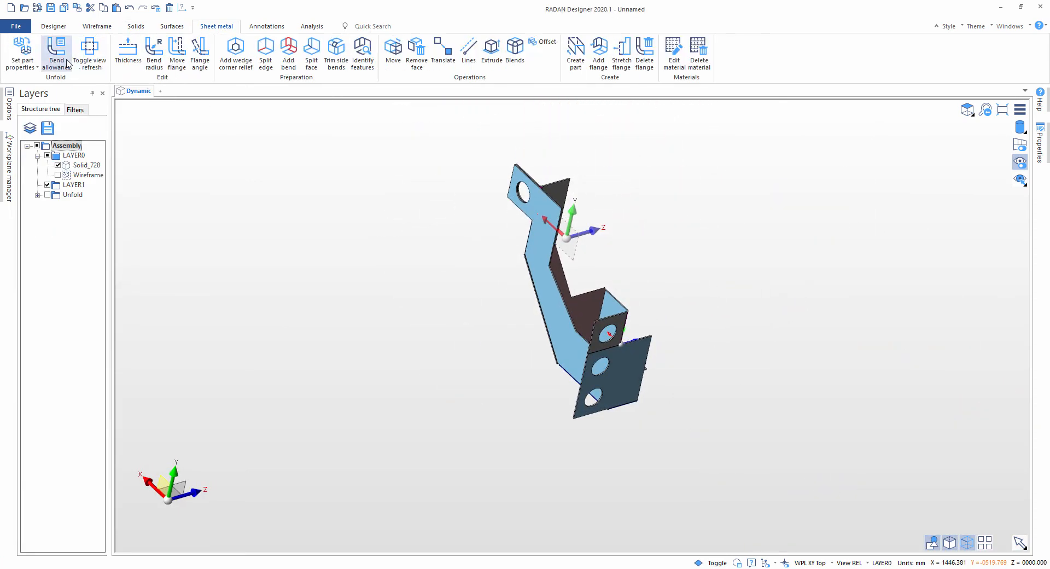
pyautogui.click(89, 52)
pyautogui.click(592, 294)
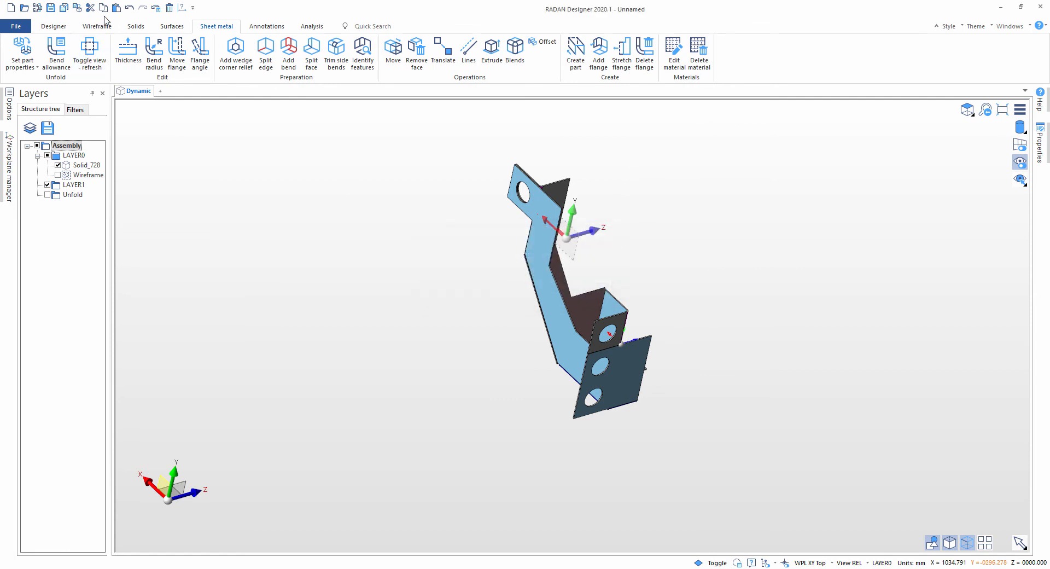
pyautogui.click(21, 52)
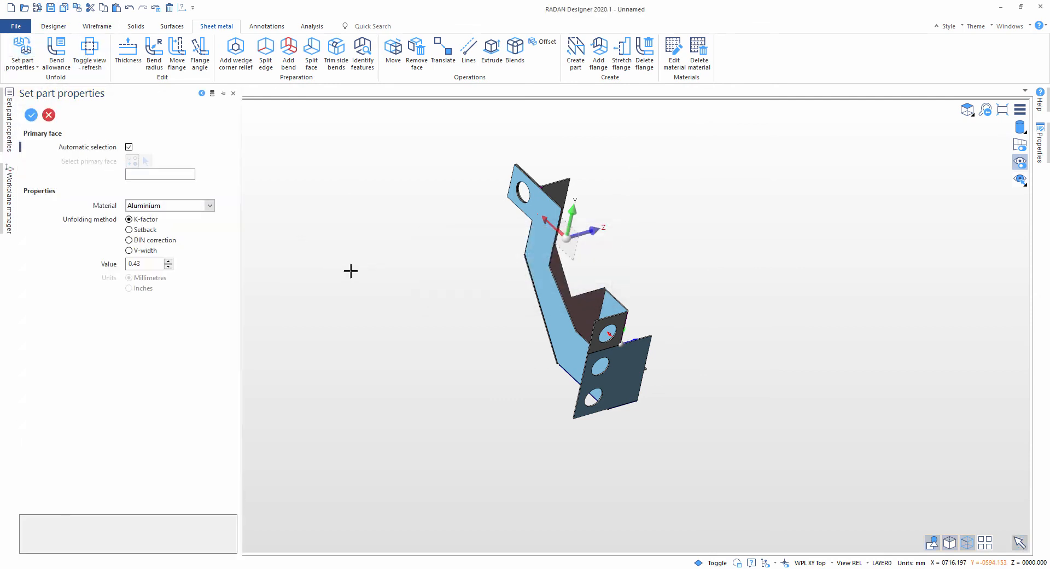
pyautogui.click(89, 52)
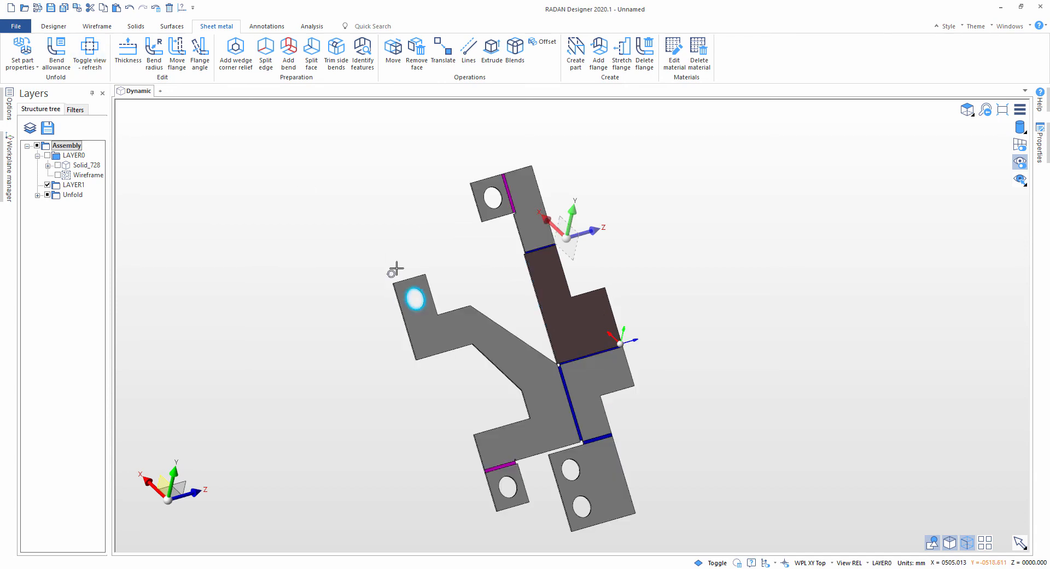
pyautogui.moveTo(285, 322); pyautogui.dragTo(295, 219, button='middle')
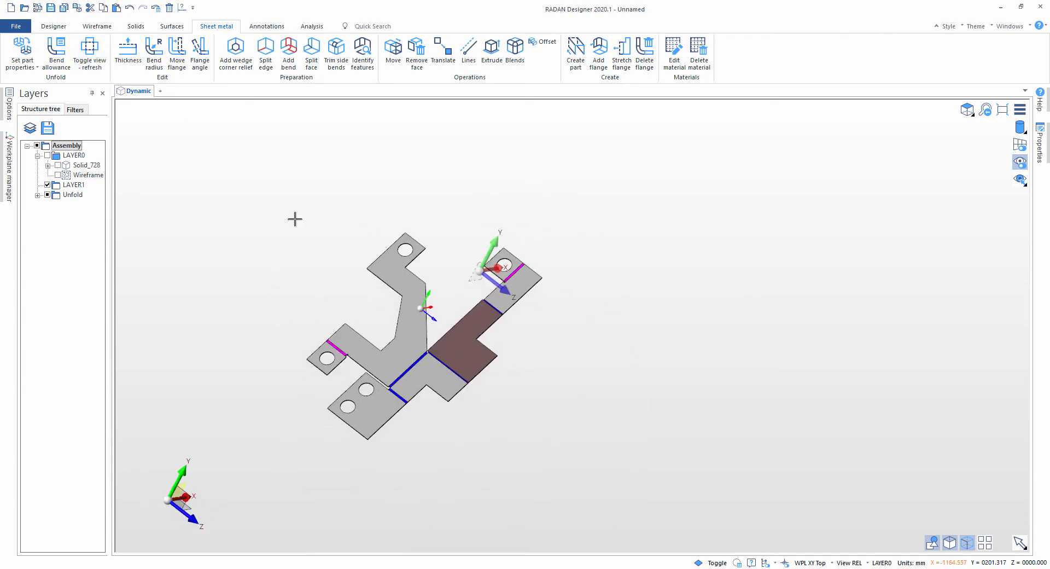
# - Return the part from the flat pattern to its folded state
pyautogui.click(95, 58)
pyautogui.moveTo(563, 475); pyautogui.dragTo(536, 450, button='middle')
pyautogui.scroll(3, 445, 327)
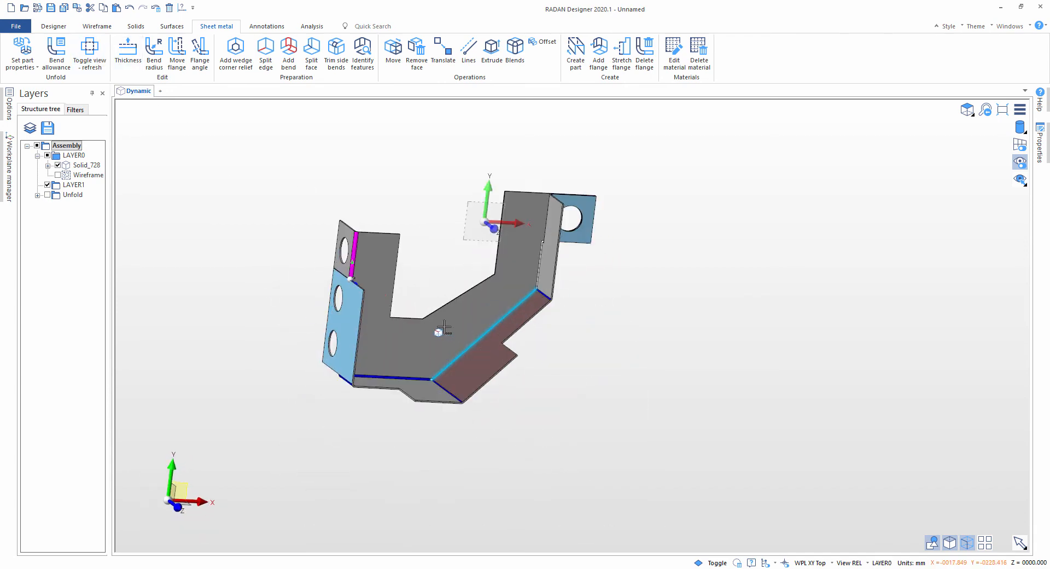
# - Blend the two inner corners at the base of the large panel's cutout with a constant radius of 30
pyautogui.moveTo(443, 327); pyautogui.dragTo(465, 297, button='middle')
pyautogui.scroll(4, 406, 339)
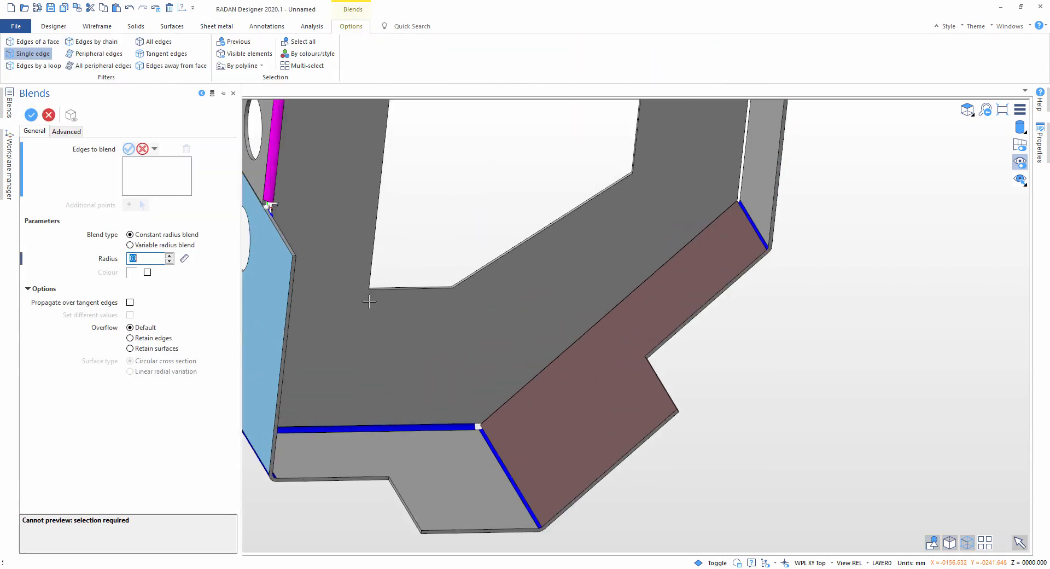
pyautogui.moveTo(390, 313); pyautogui.dragTo(391, 313)
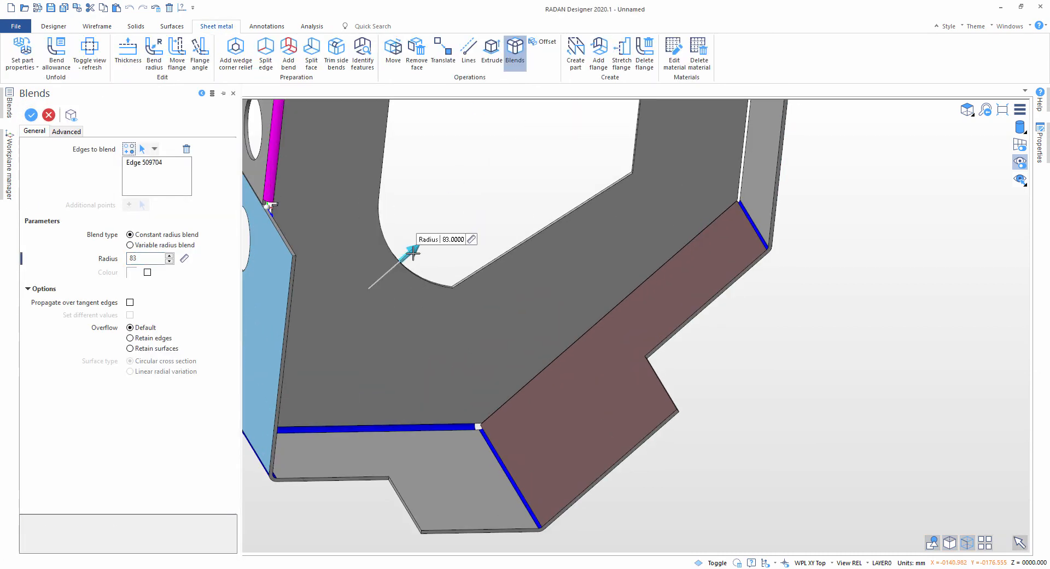
pyautogui.moveTo(413, 253); pyautogui.dragTo(476, 311)
pyautogui.middleClick(446, 256)
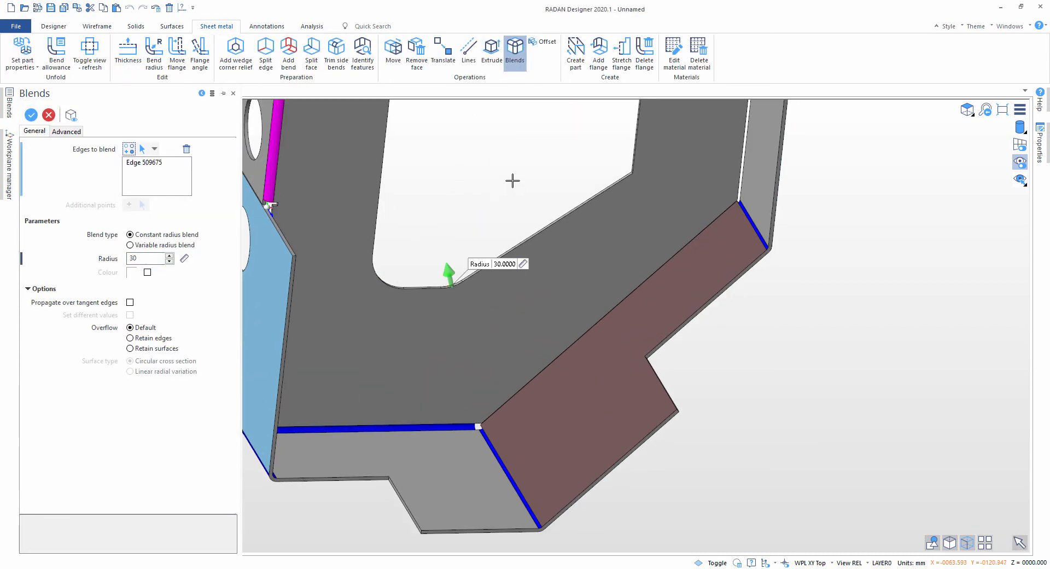
pyautogui.middleClick(454, 266)
# - Blend the remaining inner corner of the large panel's cutout, beside the long arm, with a radius of 105
pyautogui.moveTo(593, 154); pyautogui.dragTo(661, 200)
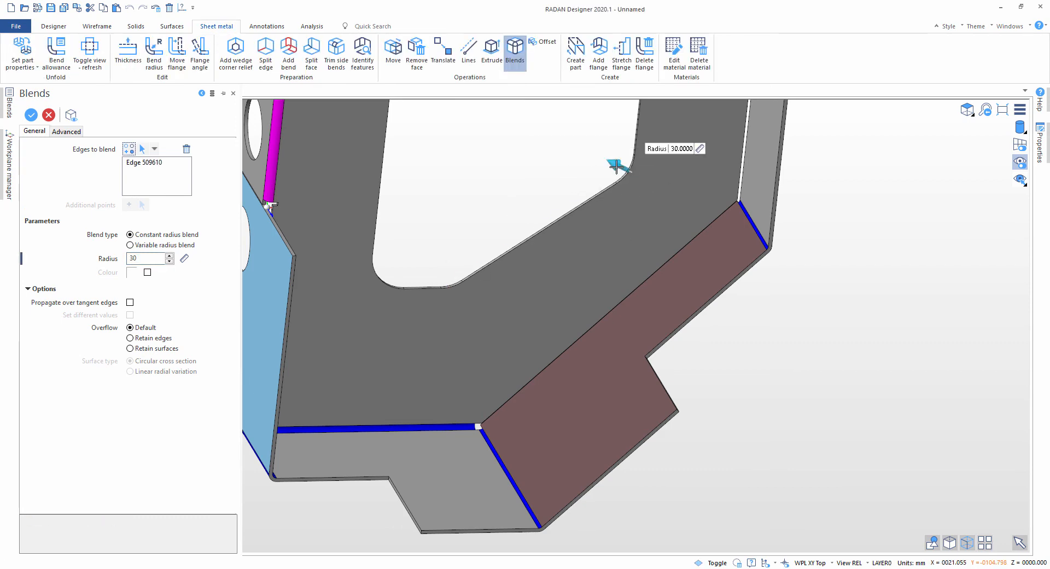
pyautogui.moveTo(617, 167); pyautogui.dragTo(594, 158)
pyautogui.scroll(-3, 521, 197)
pyautogui.middleClick(497, 176)
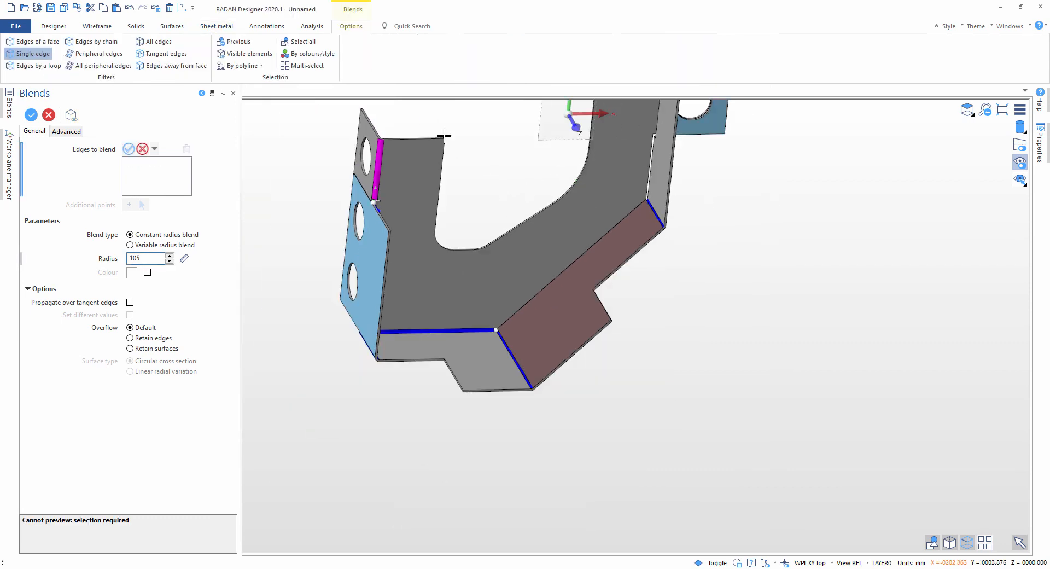
# - Try to blend the end corner of the large panel's short arm with a radius of 105
pyautogui.click(444, 136)
pyautogui.middleClick(493, 186)
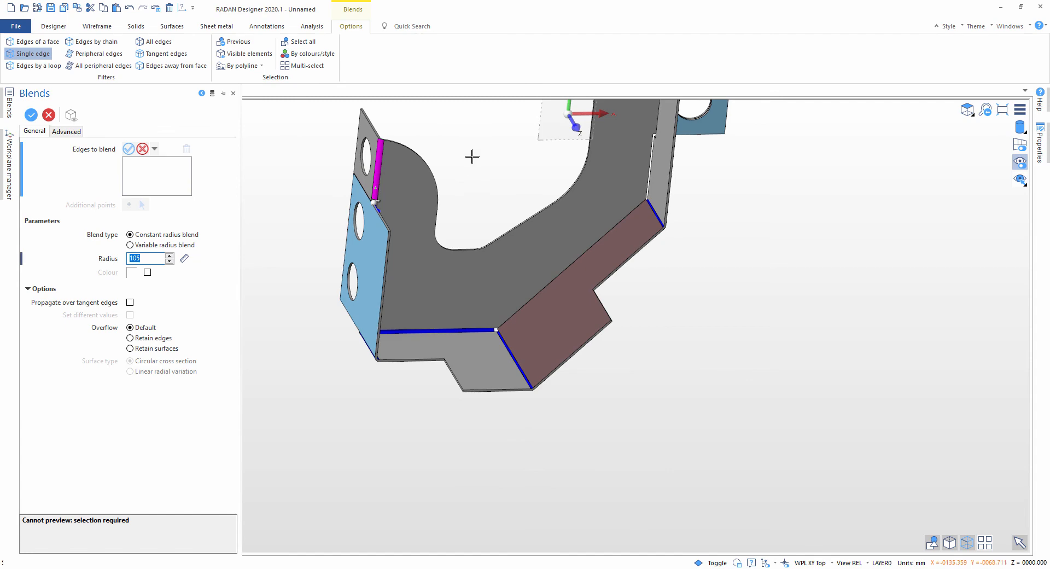
pyautogui.press('Escape')
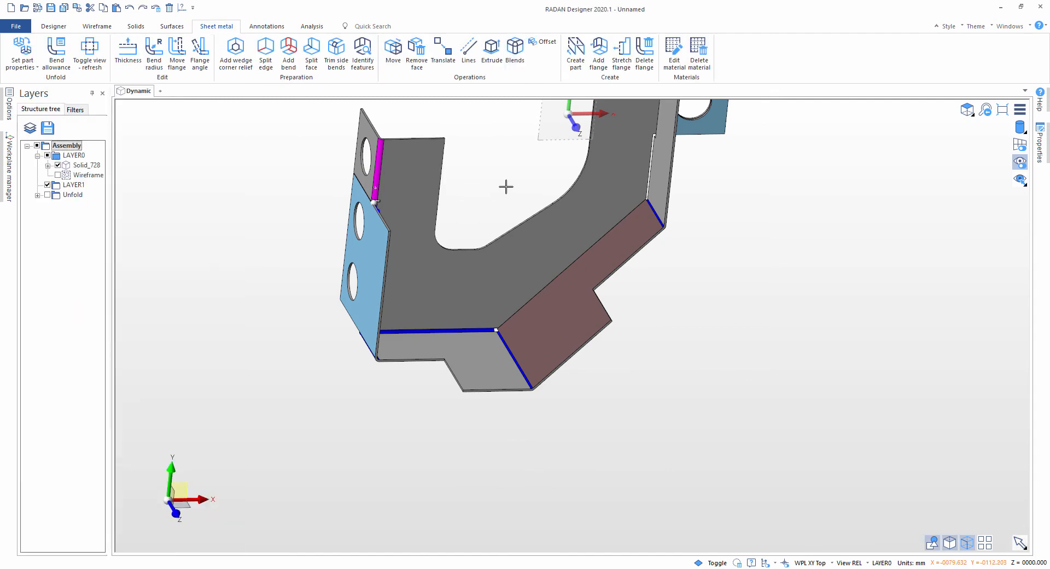
pyautogui.scroll(-3, 506, 186)
pyautogui.moveTo(508, 196); pyautogui.dragTo(436, 158, button='middle')
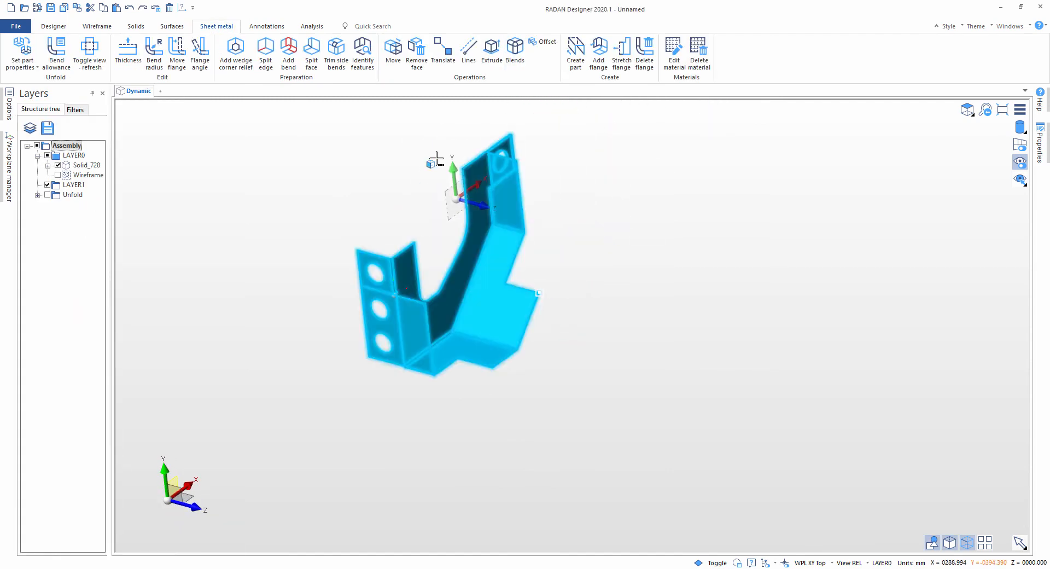
pyautogui.write('mir')
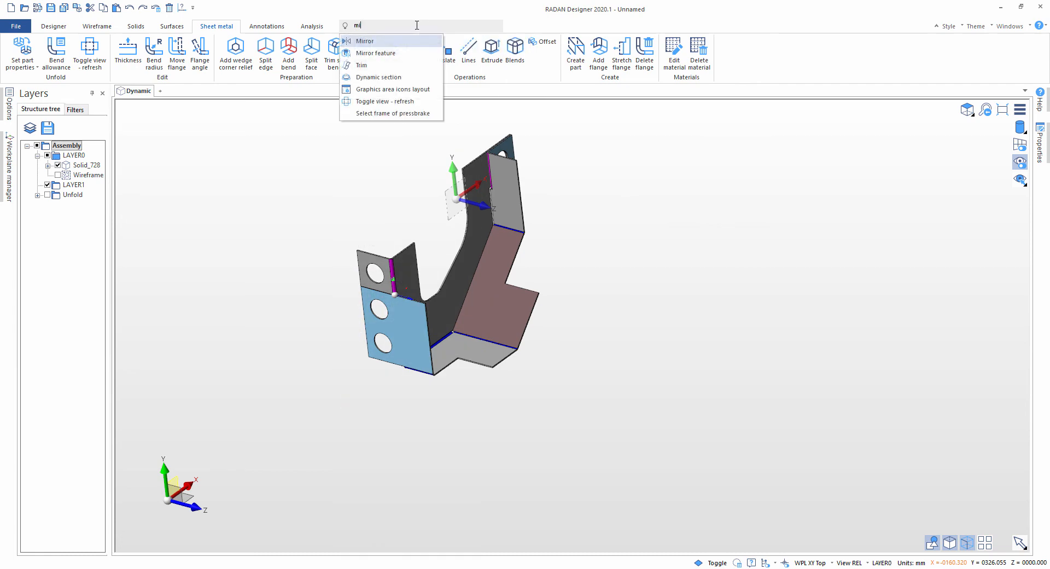
pyautogui.click(390, 46)
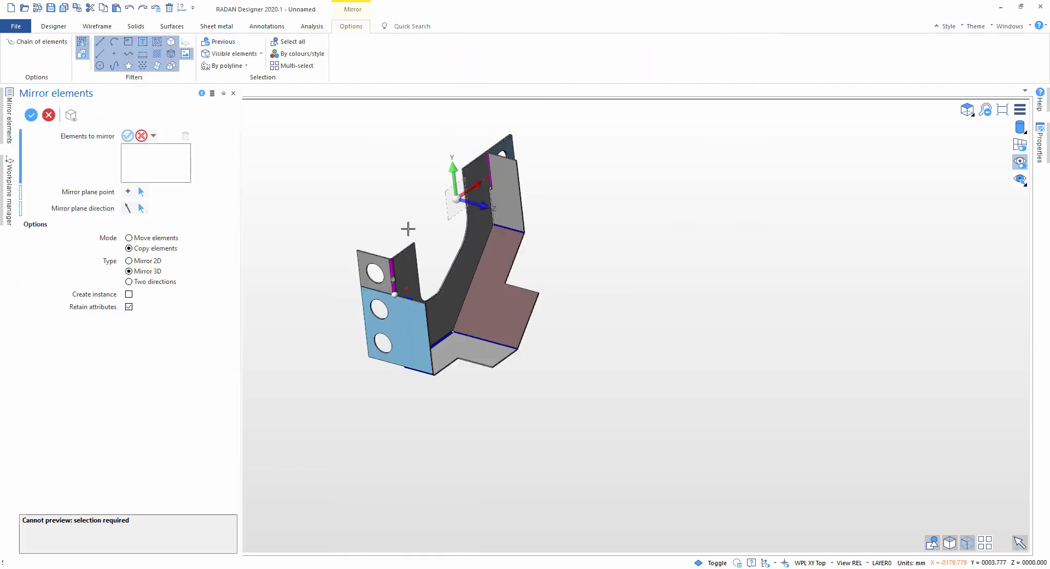
pyautogui.click(509, 361)
pyautogui.scroll(6, 497, 370)
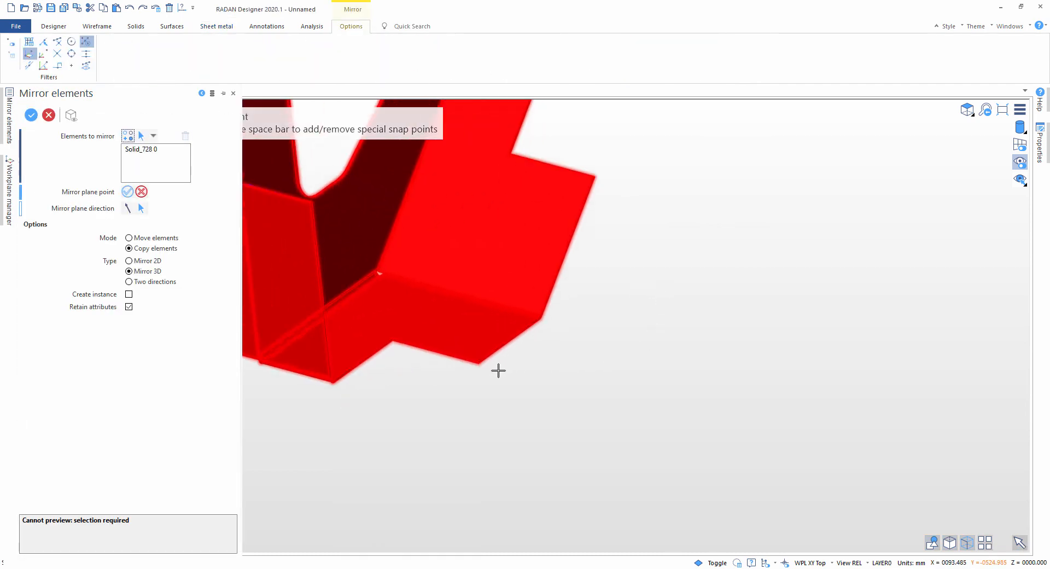
pyautogui.click(472, 353)
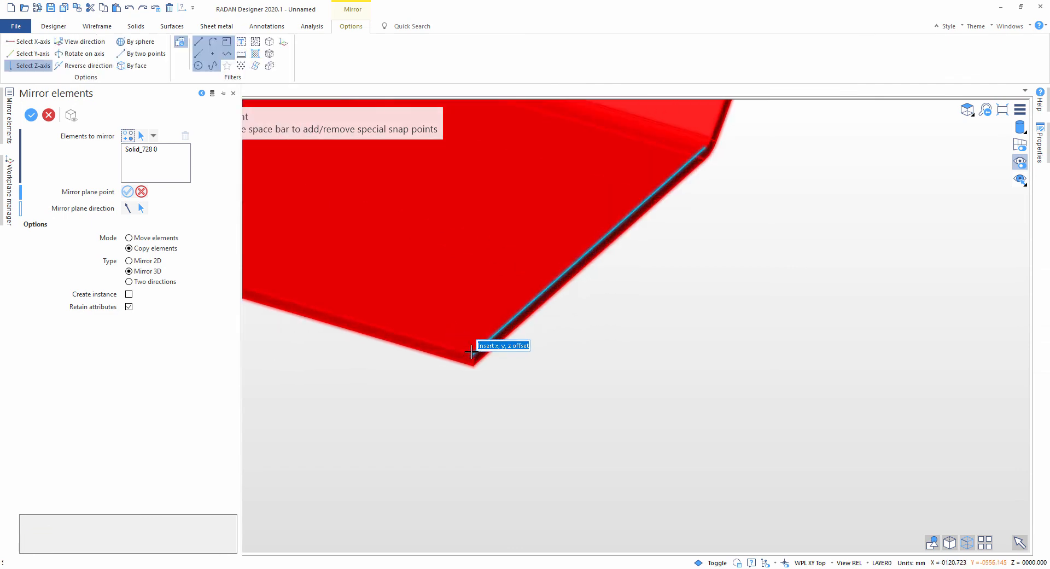
pyautogui.scroll(-5, 475, 356)
pyautogui.scroll(-2, 328, 380)
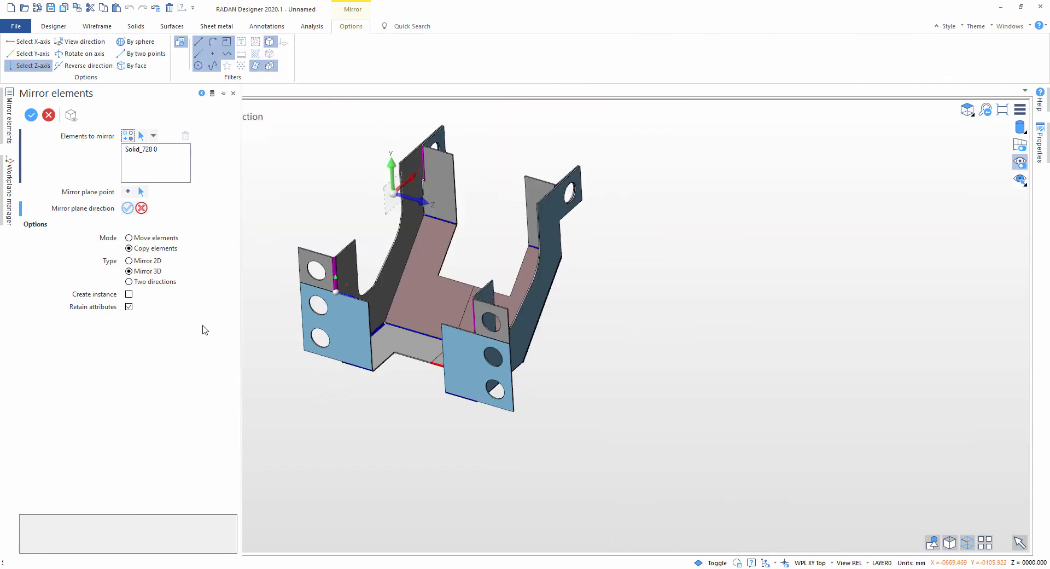
pyautogui.moveTo(267, 326); pyautogui.dragTo(285, 345, button='middle')
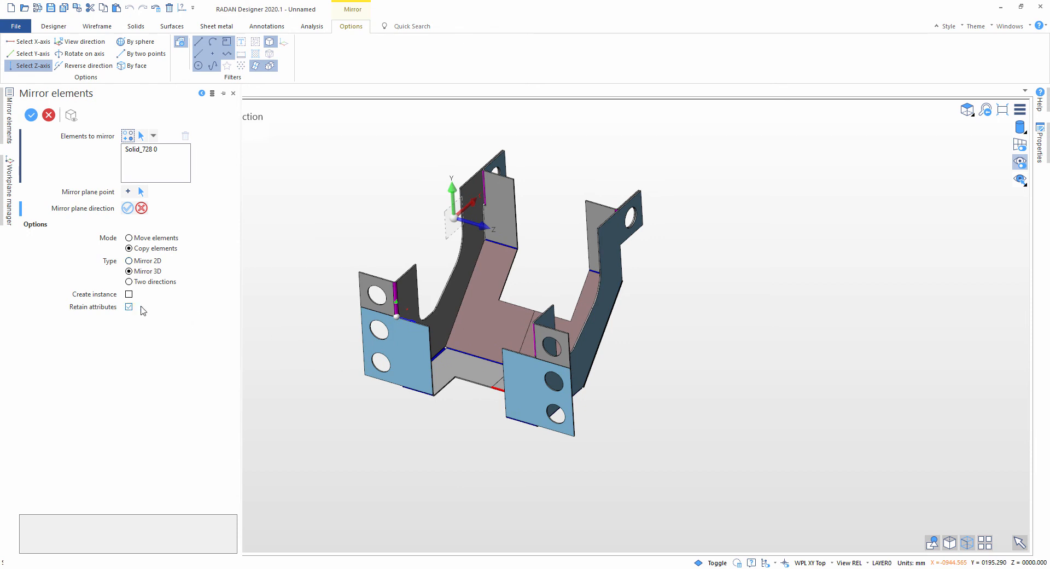
pyautogui.rightClick(352, 202)
pyautogui.rightClick(352, 202)
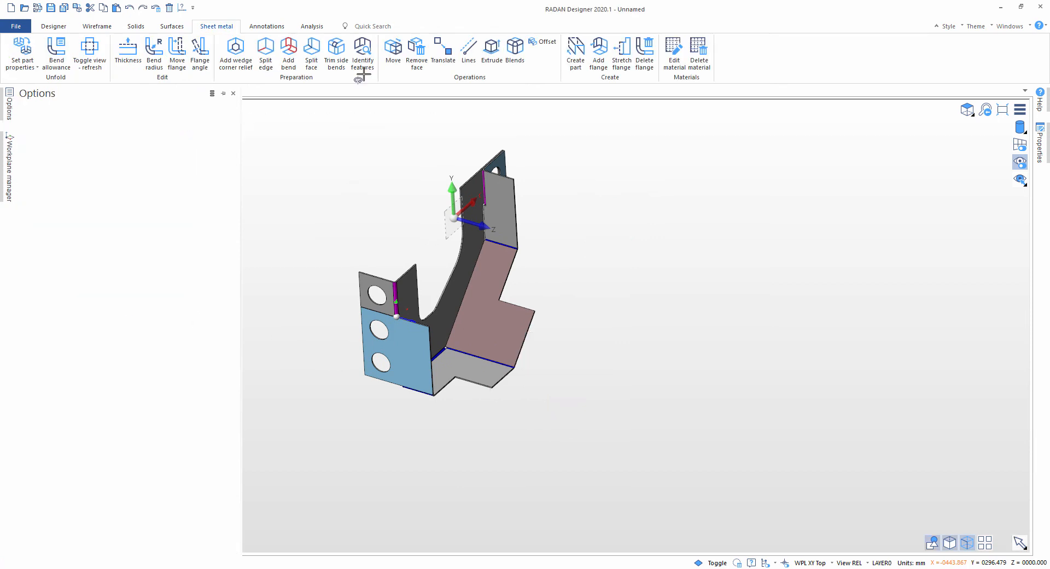
# - Mirror a 3D copy of the whole part along the Z axis, with the plane through the free end corner of the bottom flange
pyautogui.click(378, 26)
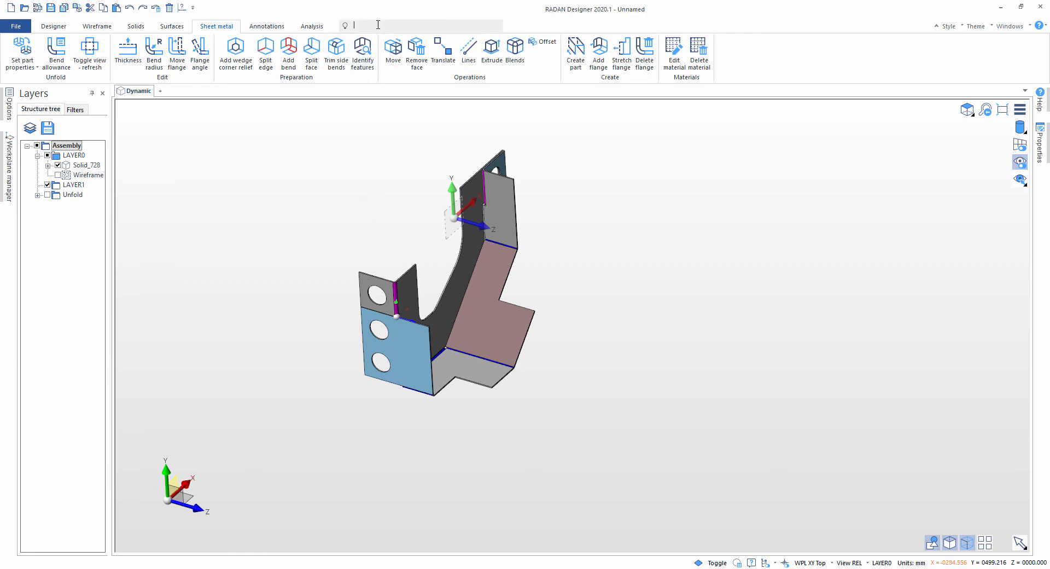
pyautogui.write('mirr')
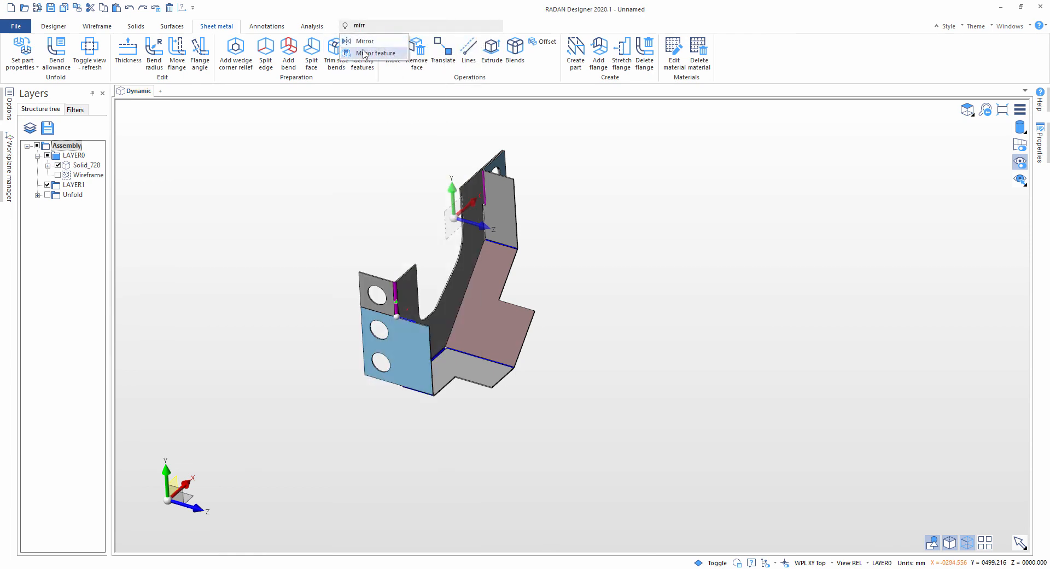
pyautogui.click(364, 42)
pyautogui.click(488, 372)
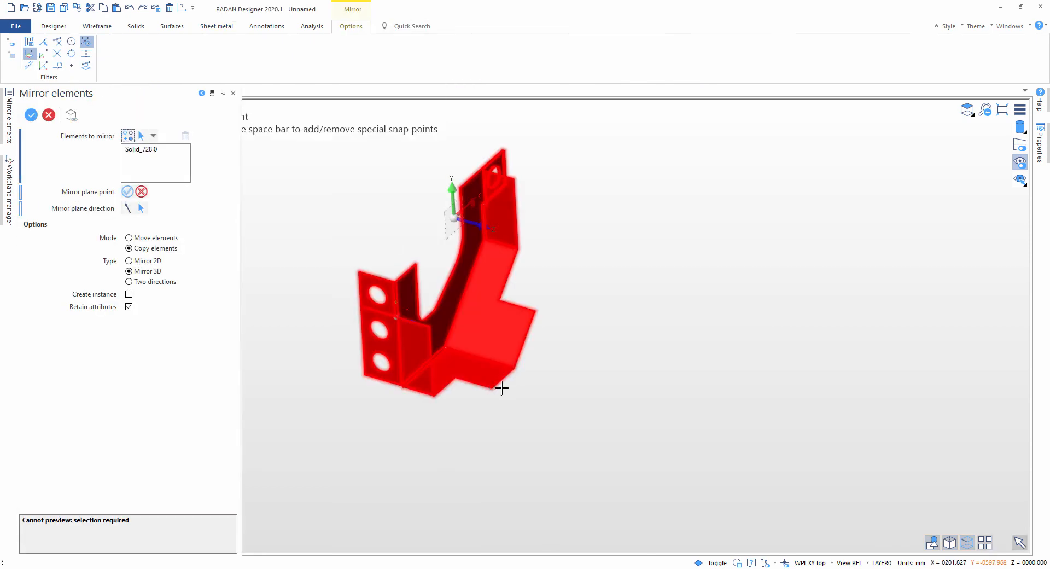
pyautogui.scroll(5, 495, 385)
pyautogui.click(485, 392)
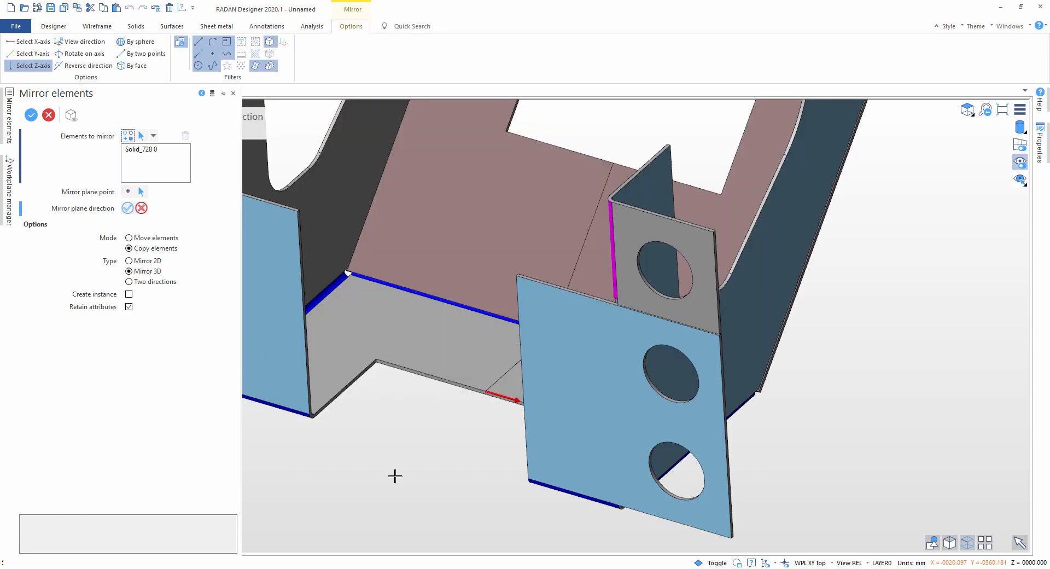
pyautogui.rightClick(398, 453)
pyautogui.rightClick(403, 453)
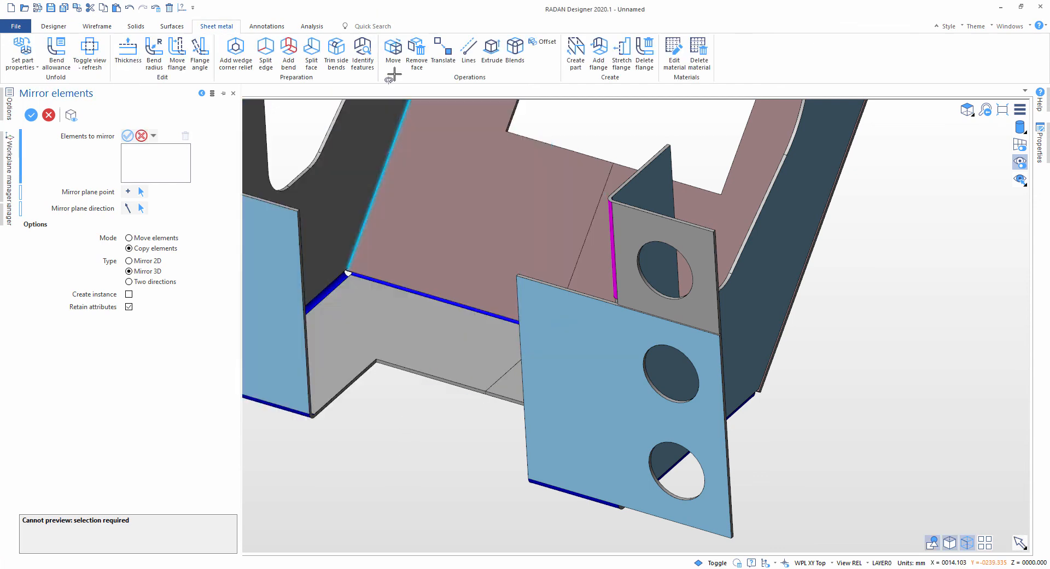
# - Unite the original part and its mirrored copy into one body with a Boolean operation
pyautogui.click(399, 24)
pyautogui.write('boo')
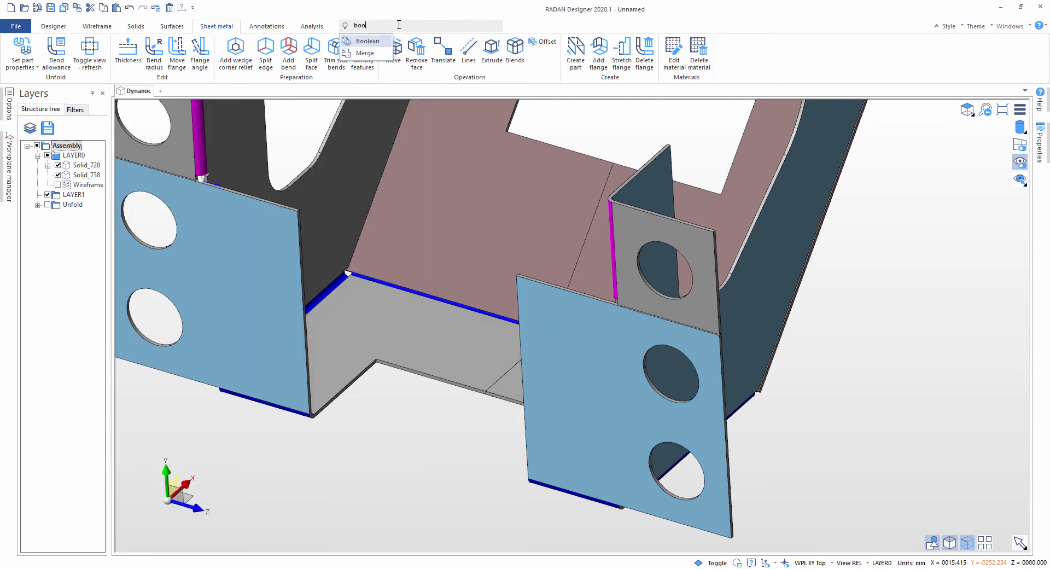
pyautogui.click(367, 41)
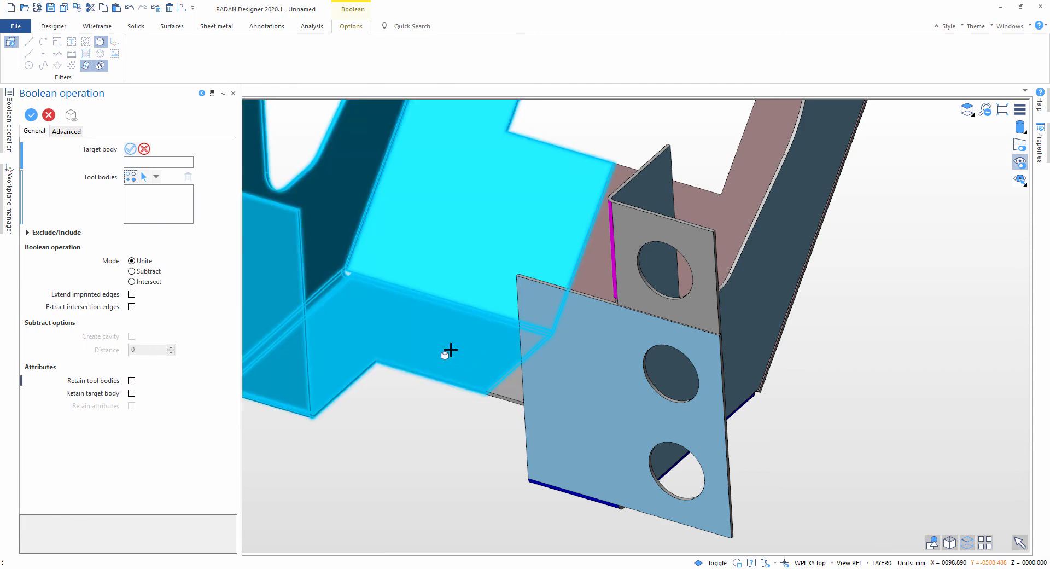
pyautogui.click(446, 352)
pyautogui.click(603, 412)
pyautogui.rightClick(507, 460)
pyautogui.rightClick(478, 458)
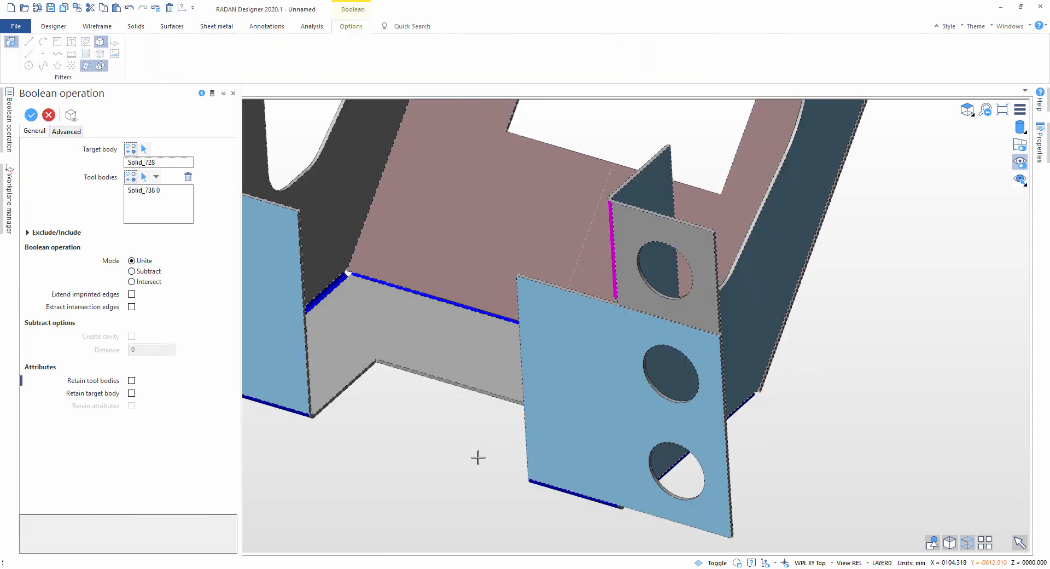
pyautogui.scroll(-5, 478, 458)
pyautogui.press('Escape')
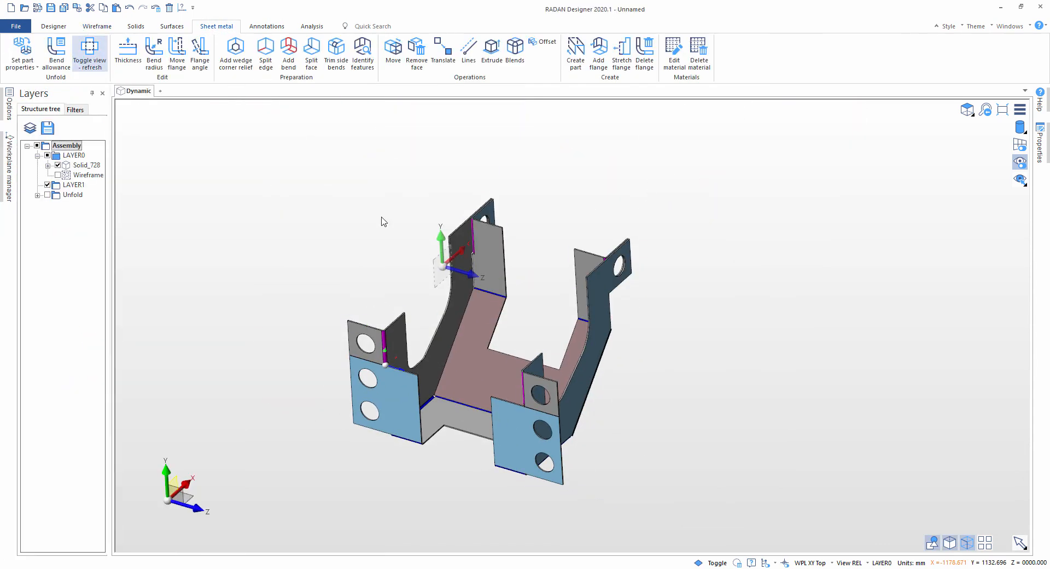
# - Examine the united part's unfolded pattern and return it to the folded state
pyautogui.scroll(-3, 420, 234)
pyautogui.moveTo(606, 365); pyautogui.dragTo(637, 365, button='middle')
pyautogui.scroll(4, 465, 305)
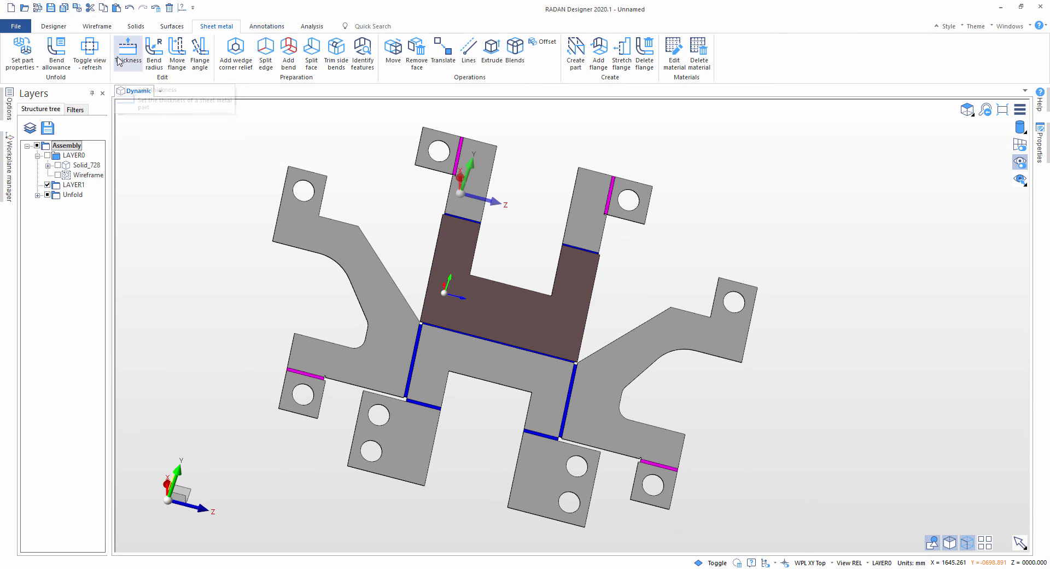
pyautogui.click(90, 49)
pyautogui.moveTo(470, 235); pyautogui.dragTo(648, 188, button='middle')
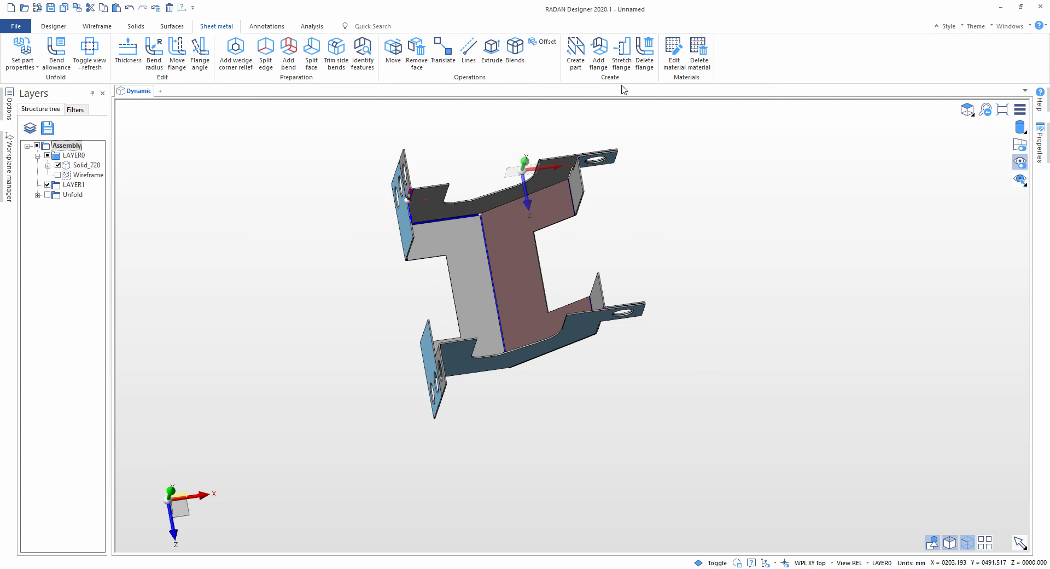
# - Try deleting the small one-hole flange on a side panel's short arm, and undo the deletion
pyautogui.click(647, 54)
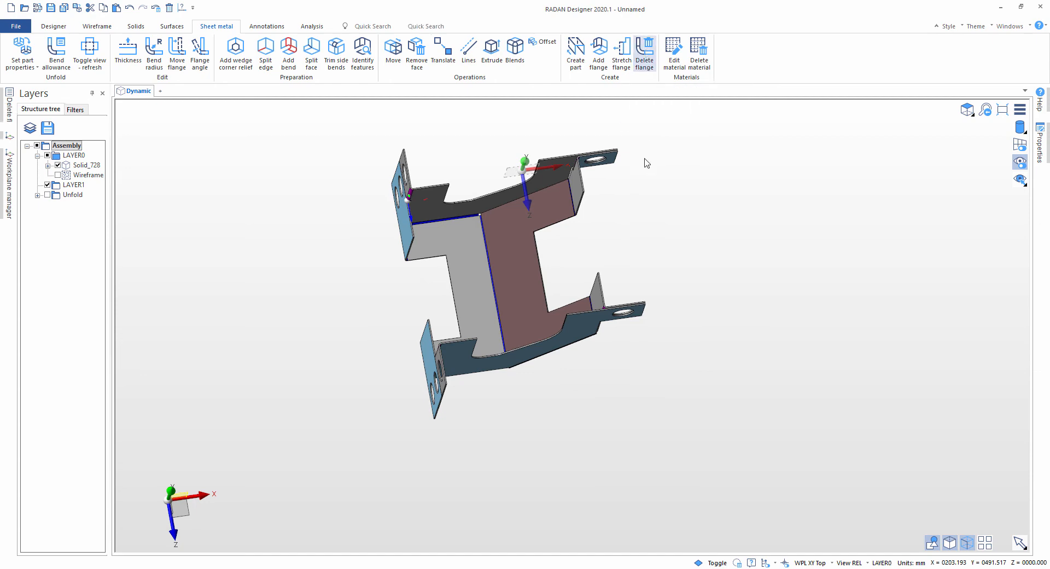
pyautogui.moveTo(645, 159); pyautogui.dragTo(536, 164, button='middle')
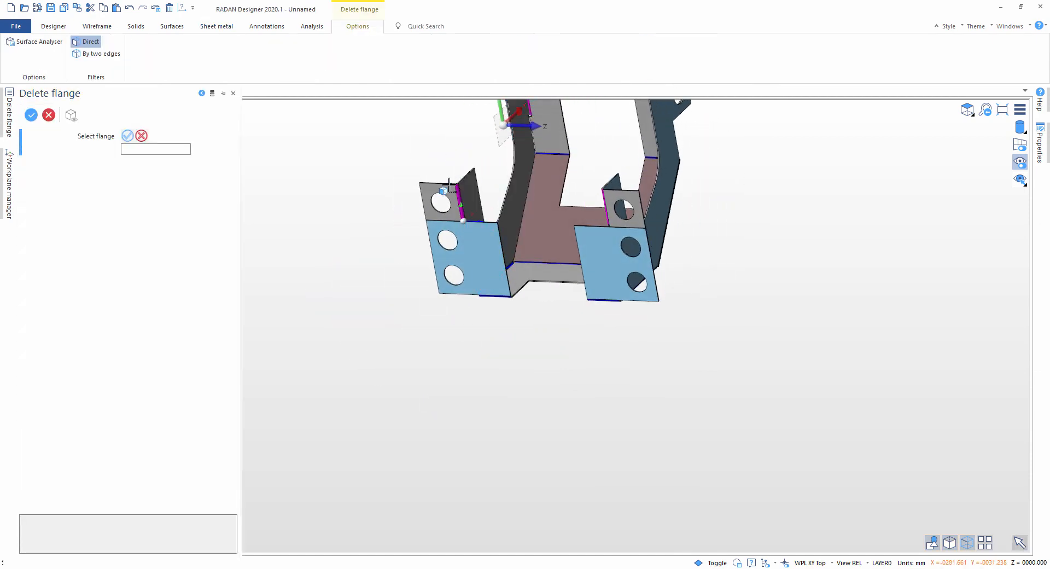
pyautogui.scroll(1, 361, 206)
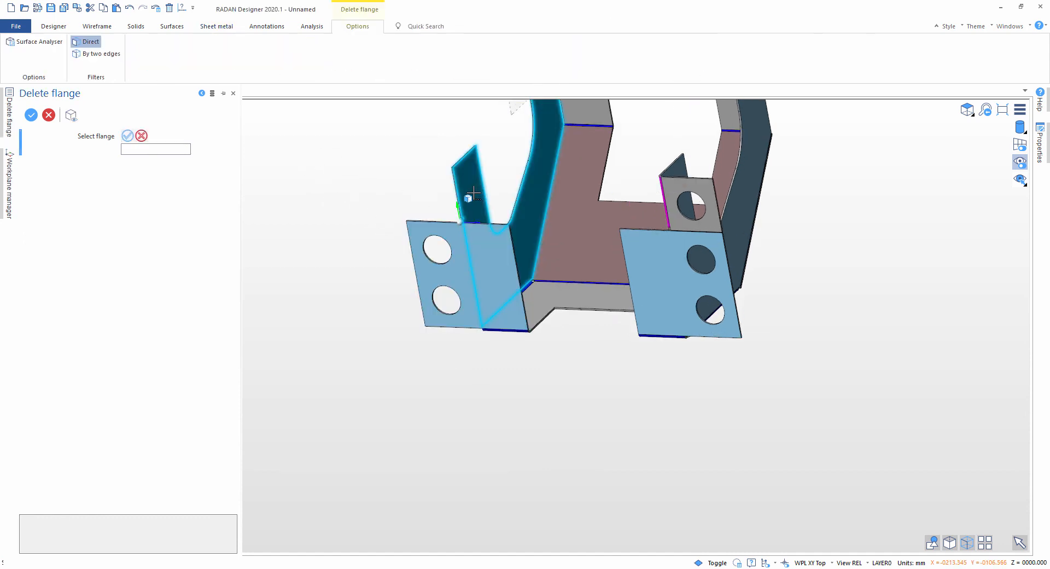
pyautogui.moveTo(487, 195); pyautogui.dragTo(653, 124, button='middle')
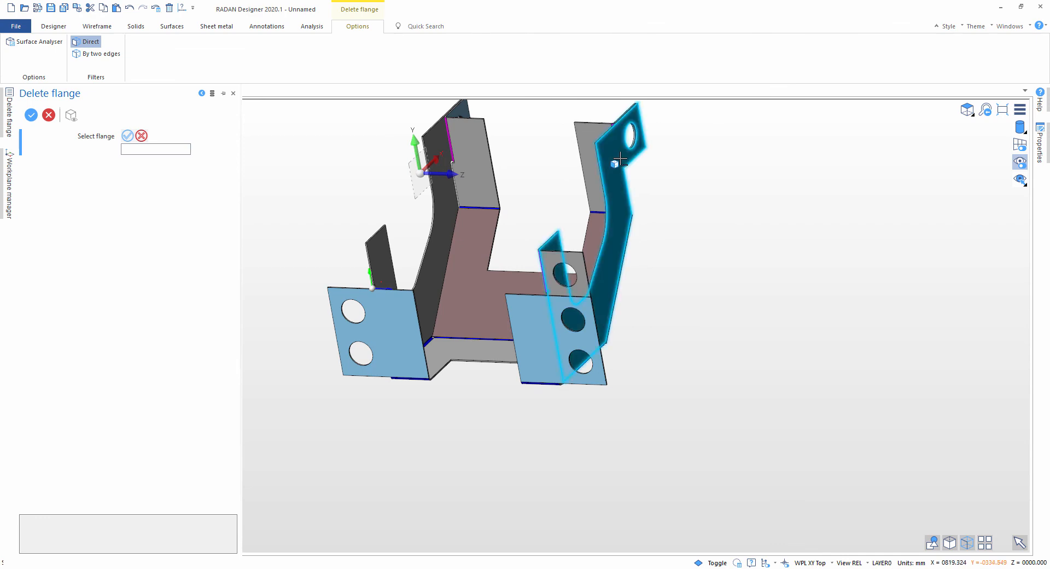
pyautogui.click(644, 190)
pyautogui.moveTo(680, 242)
pyautogui.mouseDown(button='middle')
pyautogui.moveTo(617, 254)
pyautogui.moveTo(682, 256)
pyautogui.mouseUp(button='middle')
pyautogui.press('Escape')
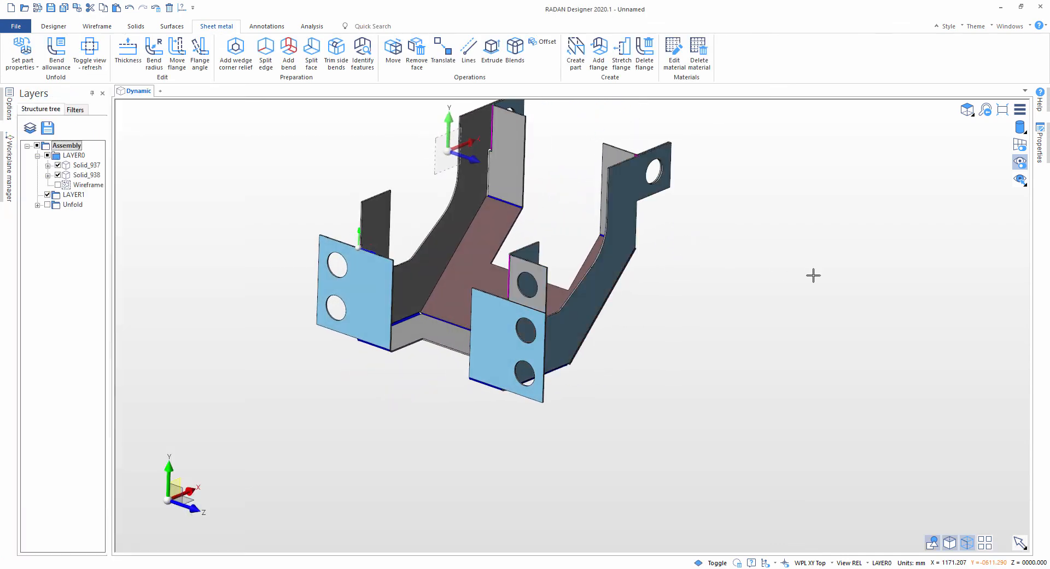
pyautogui.hotkey('ctrl', 'z')
# - Toggle the restored part to its flat pattern and back to the folded view
pyautogui.scroll(-3, 794, 282)
pyautogui.moveTo(426, 143); pyautogui.dragTo(307, 114, button='middle')
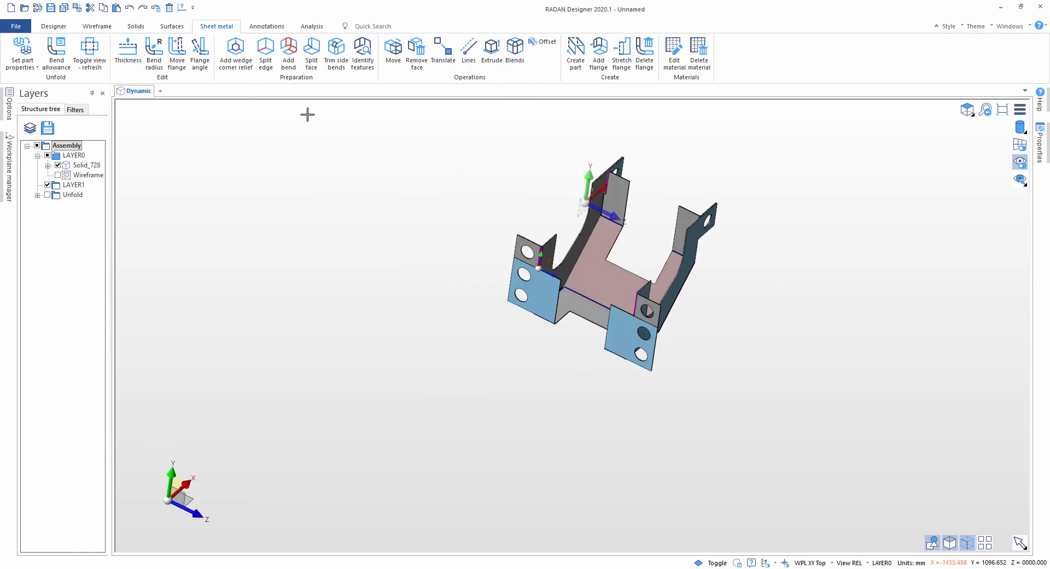
pyautogui.click(91, 55)
pyautogui.click(106, 68)
pyautogui.scroll(3, 593, 250)
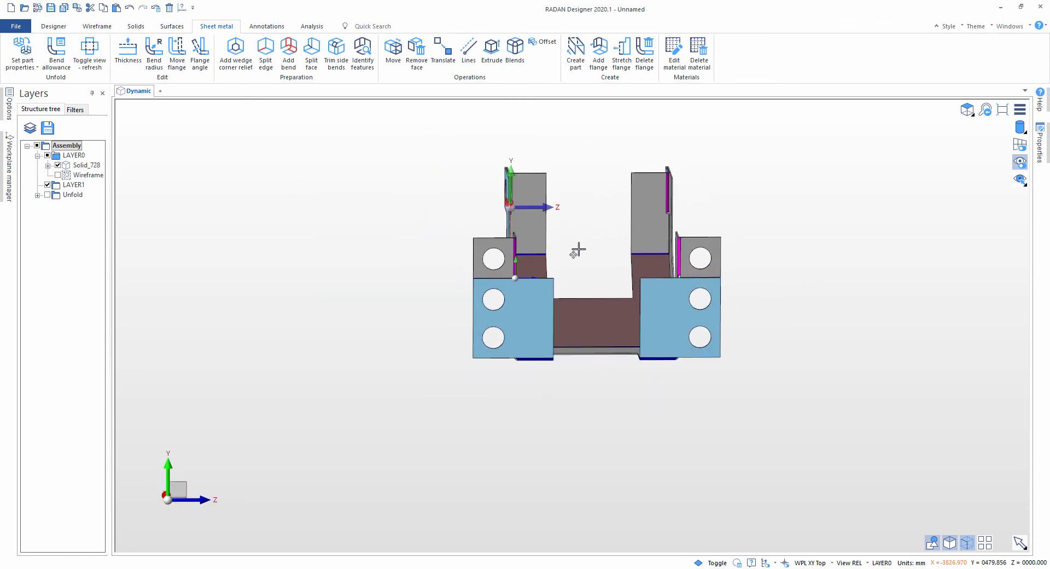
# - Move all faces of one side of the bracket outward along the Z axis to widen the part
pyautogui.moveTo(567, 271); pyautogui.dragTo(513, 281, button='middle')
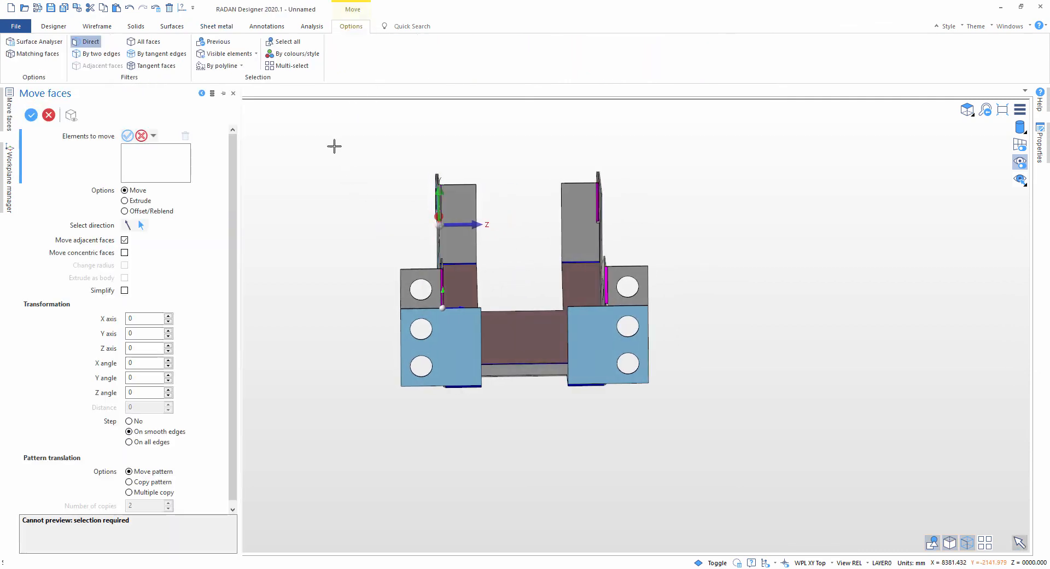
pyautogui.moveTo(333, 140); pyautogui.dragTo(525, 460)
pyautogui.moveTo(486, 449); pyautogui.dragTo(503, 449, button='middle')
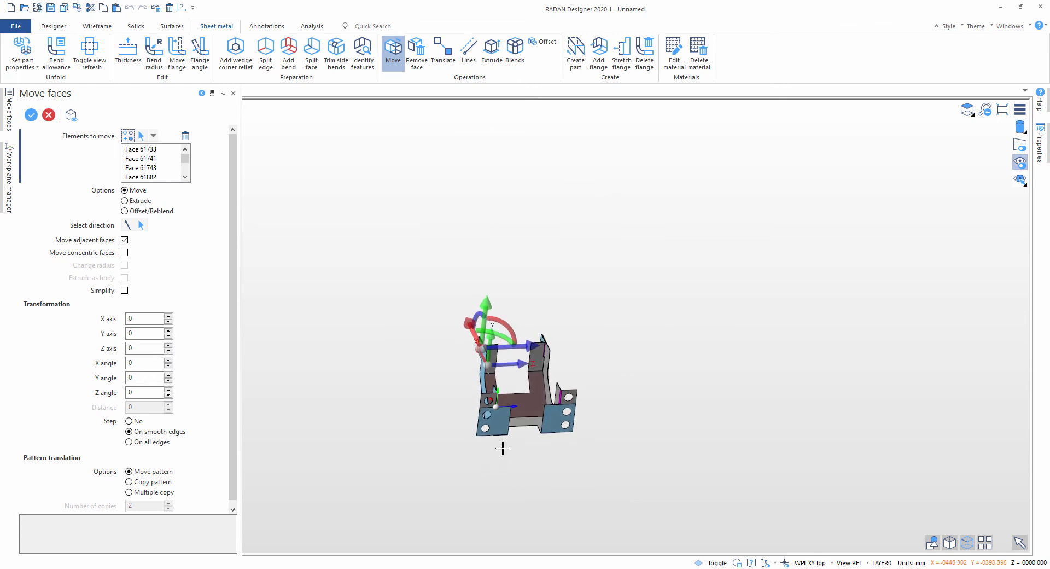
pyautogui.moveTo(536, 347); pyautogui.dragTo(473, 352)
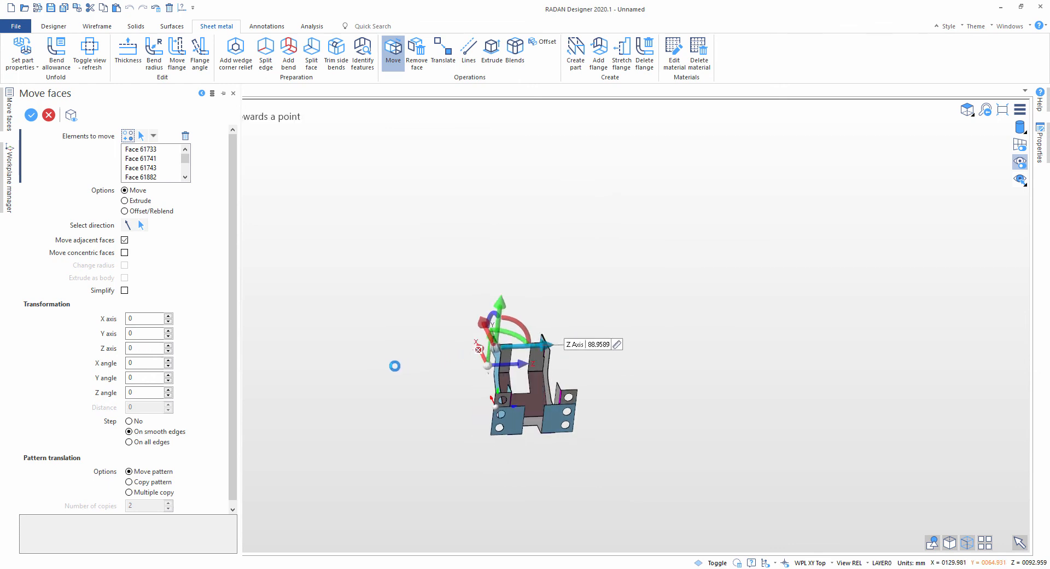
pyautogui.scroll(3, 393, 373)
pyautogui.moveTo(621, 323); pyautogui.dragTo(554, 323)
pyautogui.rightClick(549, 356)
# - From the side view, move the faces of the short-arm end -395 along the manipulator's Z axis to lengthen the part
pyautogui.moveTo(518, 346); pyautogui.dragTo(413, 306, button='middle')
pyautogui.press('F5')
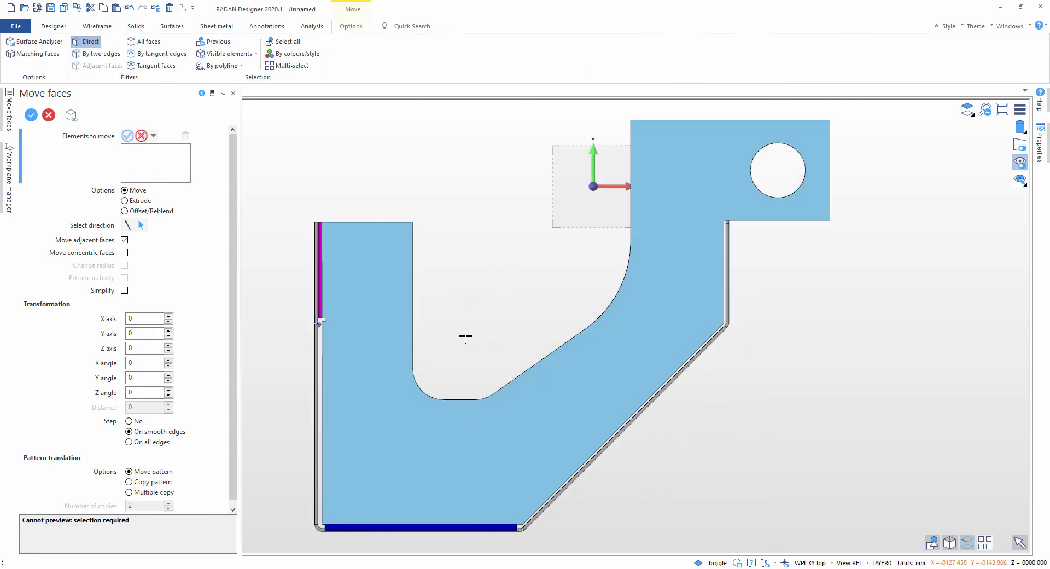
pyautogui.scroll(-4, 475, 350)
pyautogui.moveTo(309, 224); pyautogui.dragTo(464, 486)
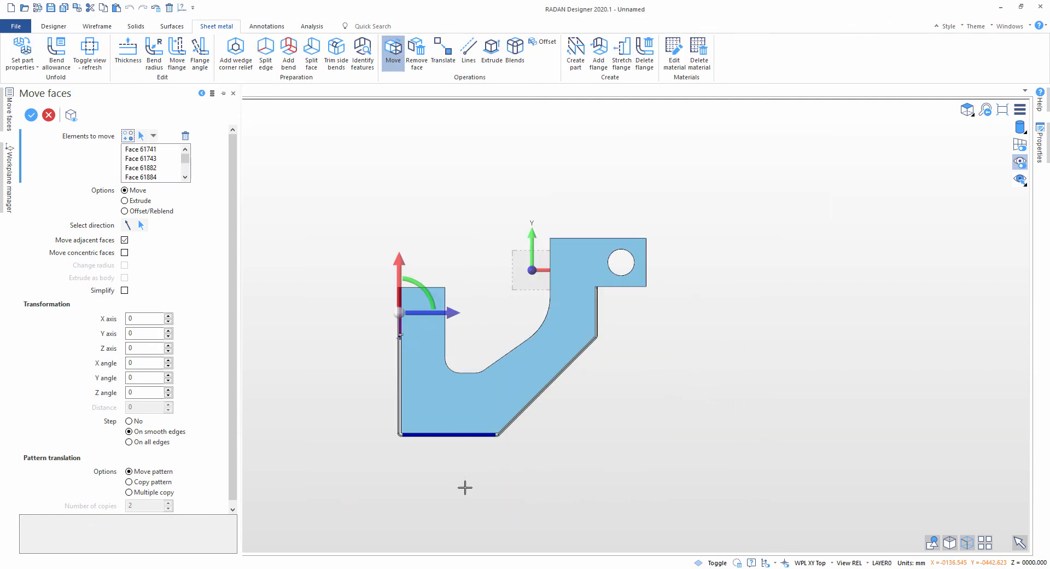
pyautogui.scroll(-4, 464, 485)
pyautogui.moveTo(470, 417); pyautogui.dragTo(393, 418)
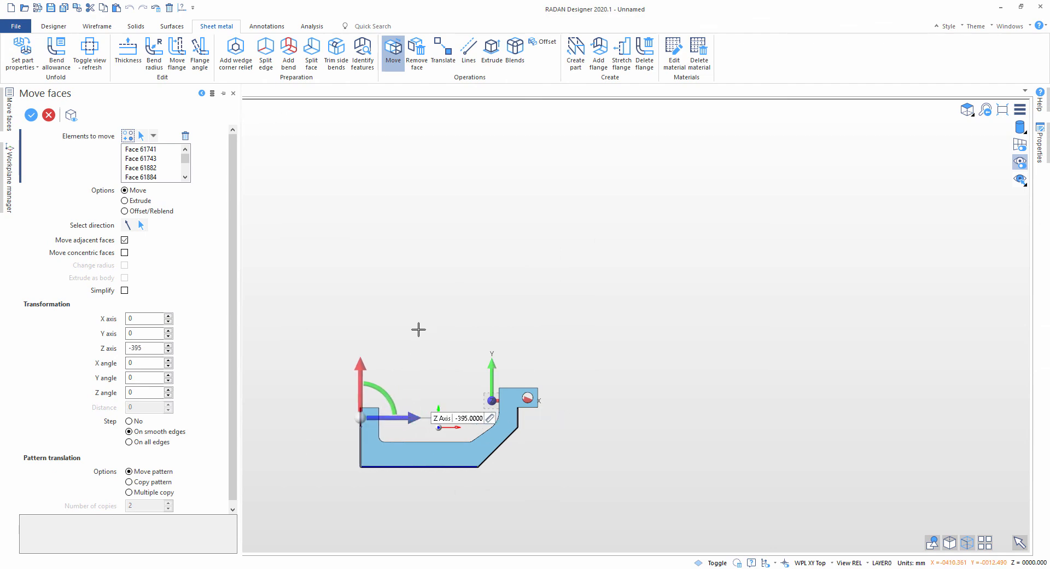
pyautogui.rightClick(419, 331)
pyautogui.moveTo(420, 332); pyautogui.dragTo(493, 367, button='middle')
pyautogui.moveTo(492, 367); pyautogui.dragTo(481, 377)
pyautogui.moveTo(446, 380); pyautogui.dragTo(438, 437, button='middle')
pyautogui.scroll(4, 362, 505)
pyautogui.press('Escape')
# - Move the long edge face of the bottom panel's notch inward towards the bend to deepen the notch
pyautogui.scroll(8, 361, 498)
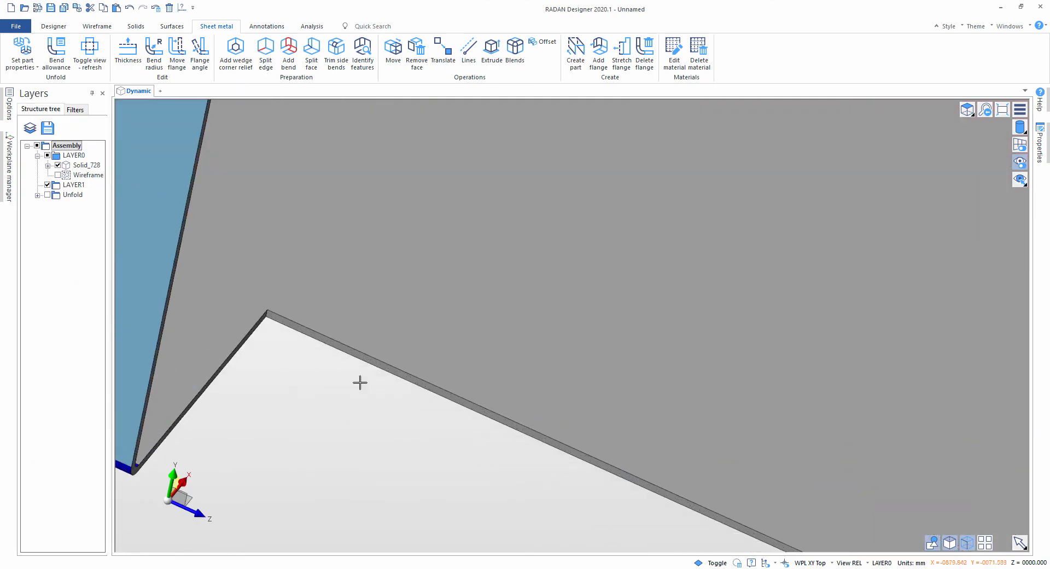
pyautogui.scroll(3, 362, 358)
pyautogui.scroll(4, 358, 356)
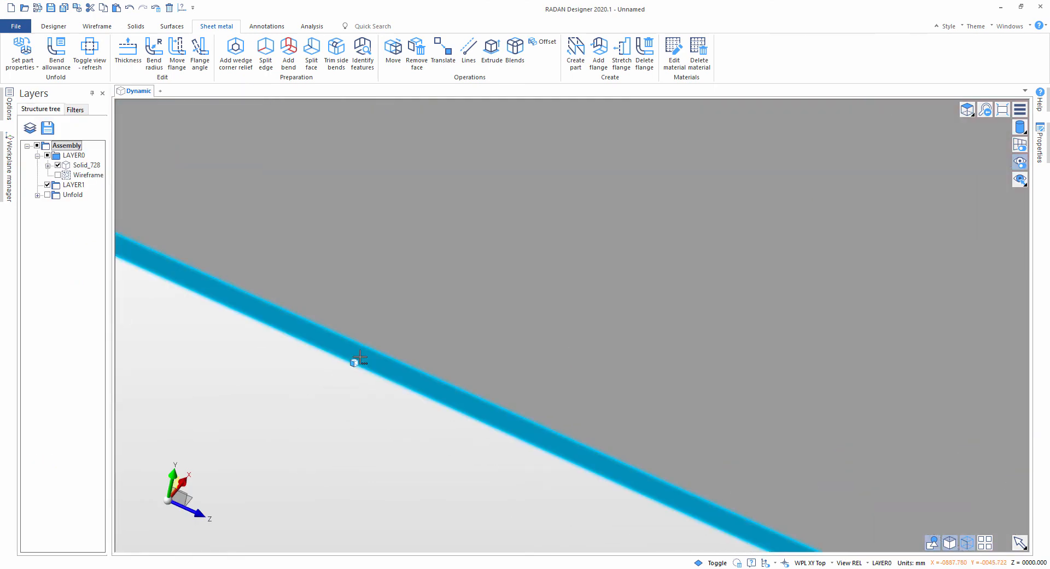
pyautogui.click(356, 361)
pyautogui.click(406, 315)
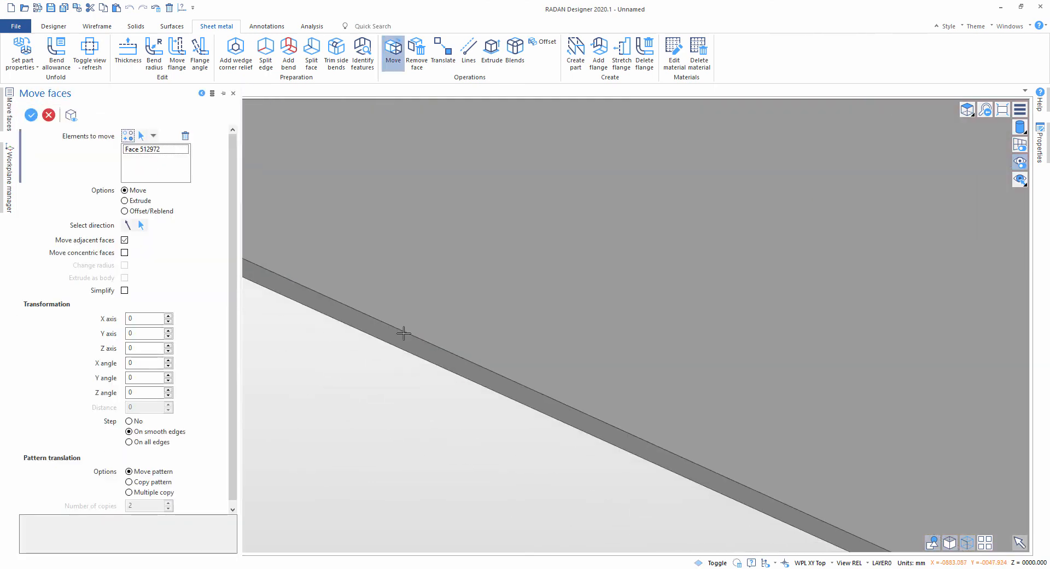
pyautogui.moveTo(566, 337); pyautogui.dragTo(615, 273)
pyautogui.rightClick(647, 347)
pyautogui.scroll(-3, 638, 358)
pyautogui.moveTo(638, 359); pyautogui.dragTo(589, 410, button='middle')
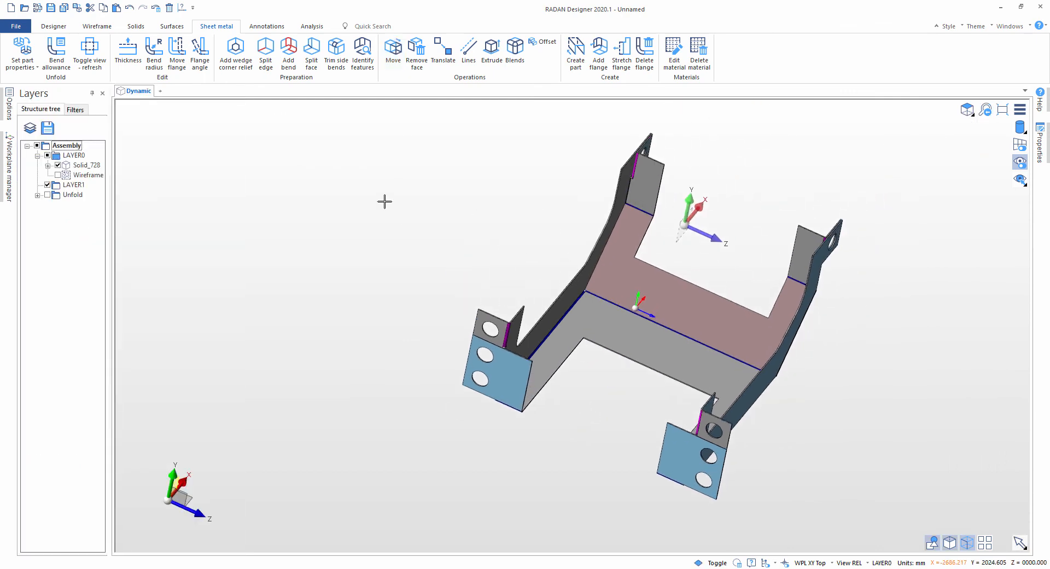